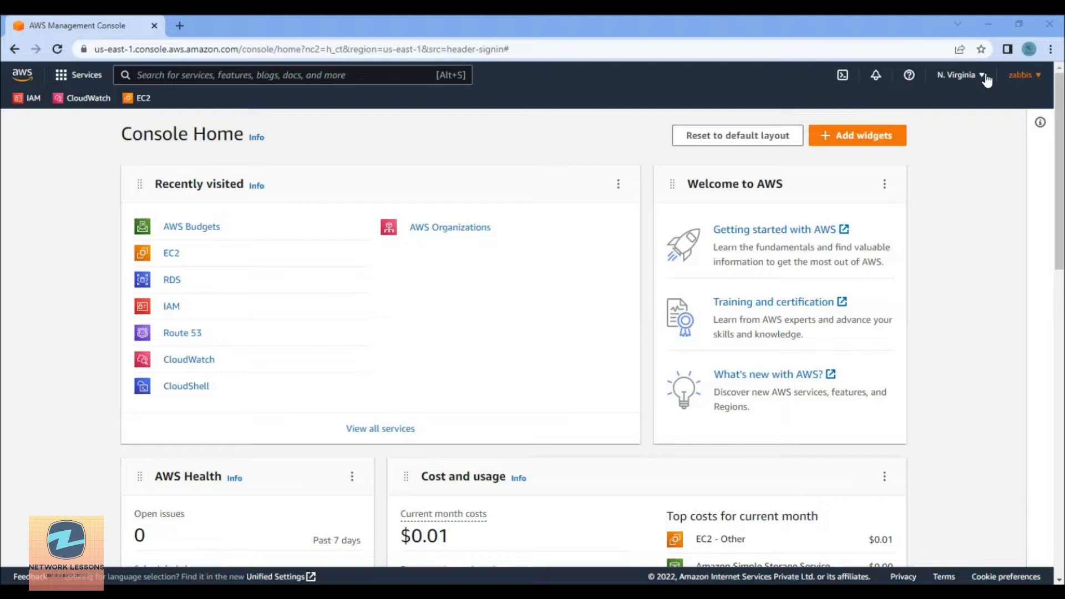
- Switch the console region to Asia Pacific (Mumbai) and open the EC2 service in a new browser tab
click(957, 75)
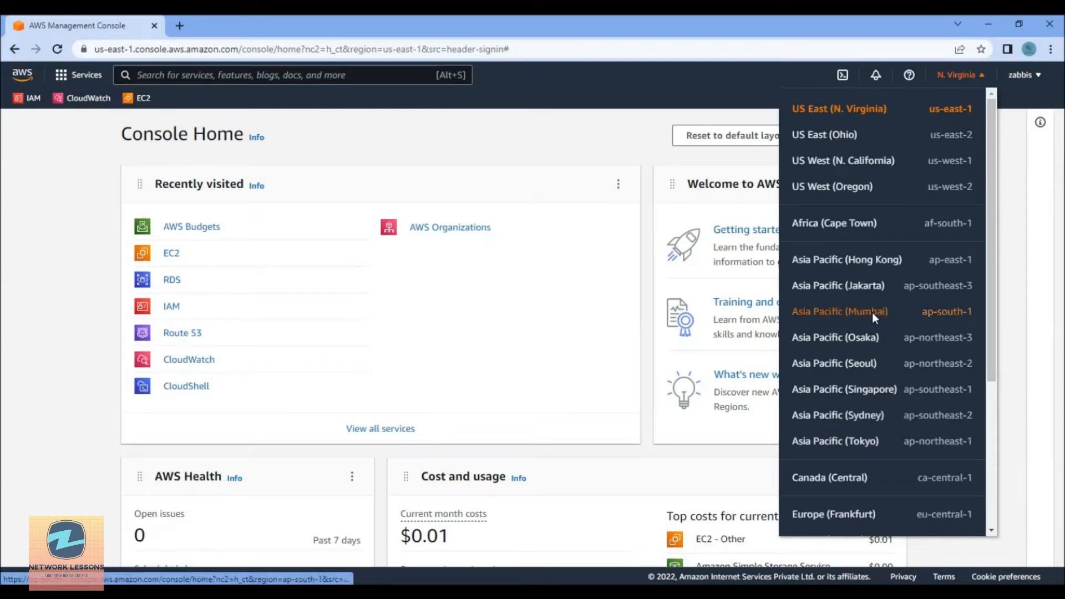
click(840, 311)
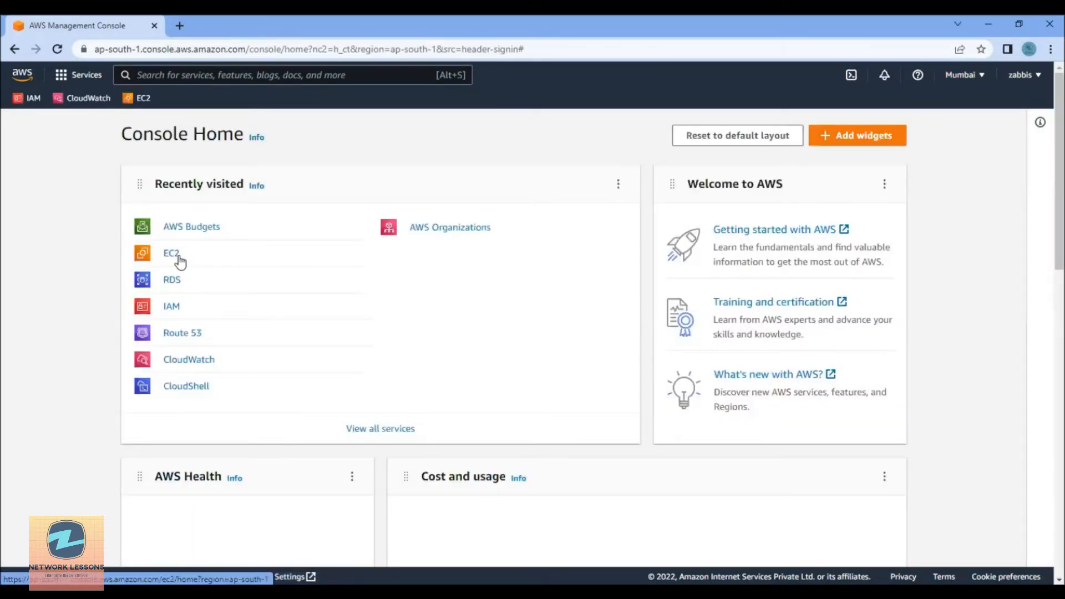
ctrl+click(172, 254)
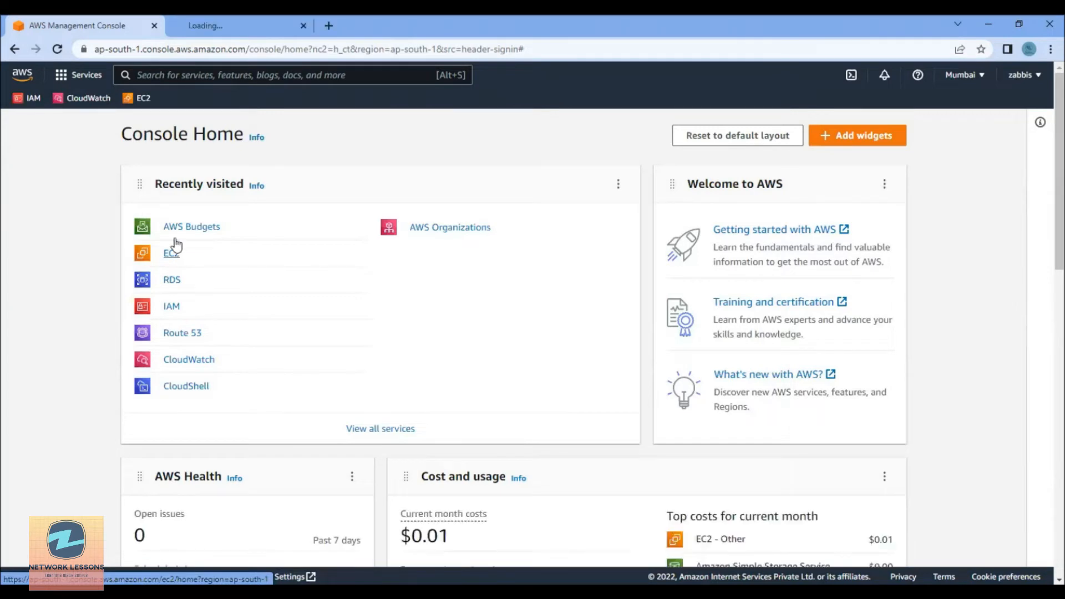
- Look up other ways to reach EC2: search the console for "ec2" and browse the Compute service category
click(141, 75)
text(ec)
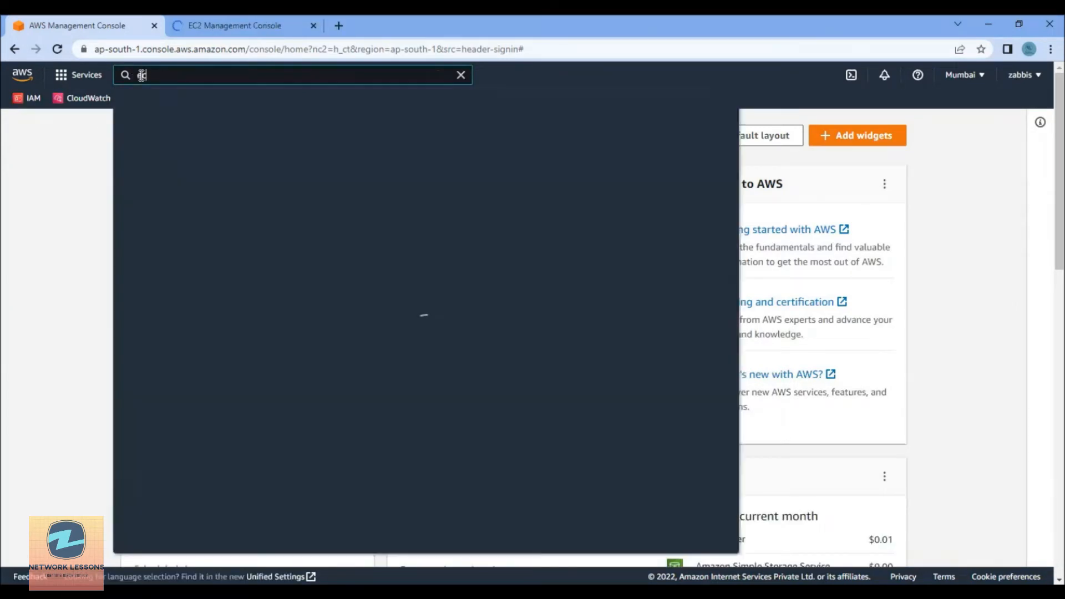
text(2)
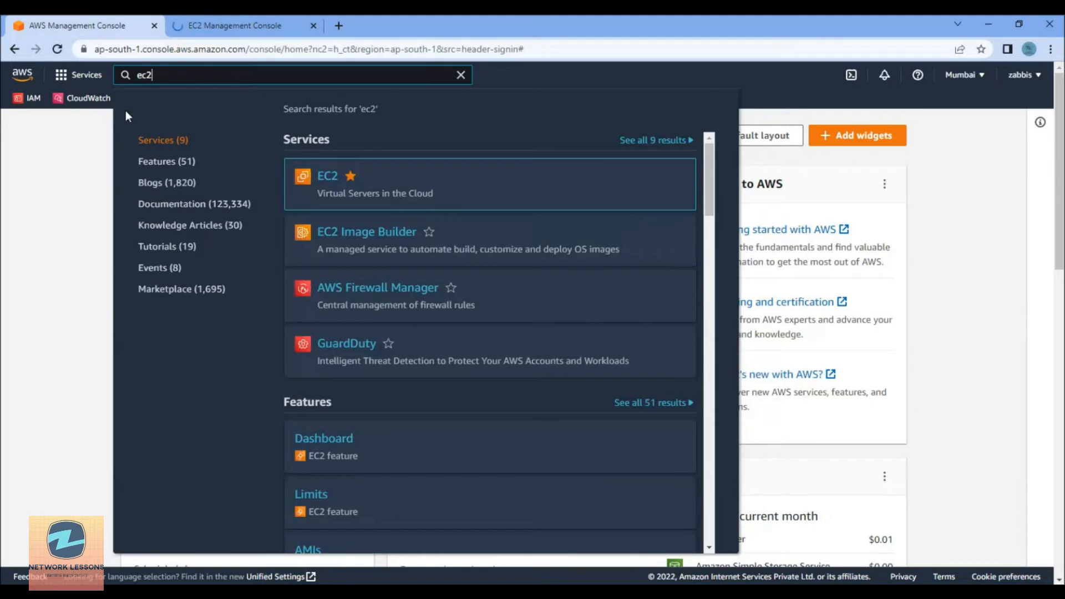
click(141, 105)
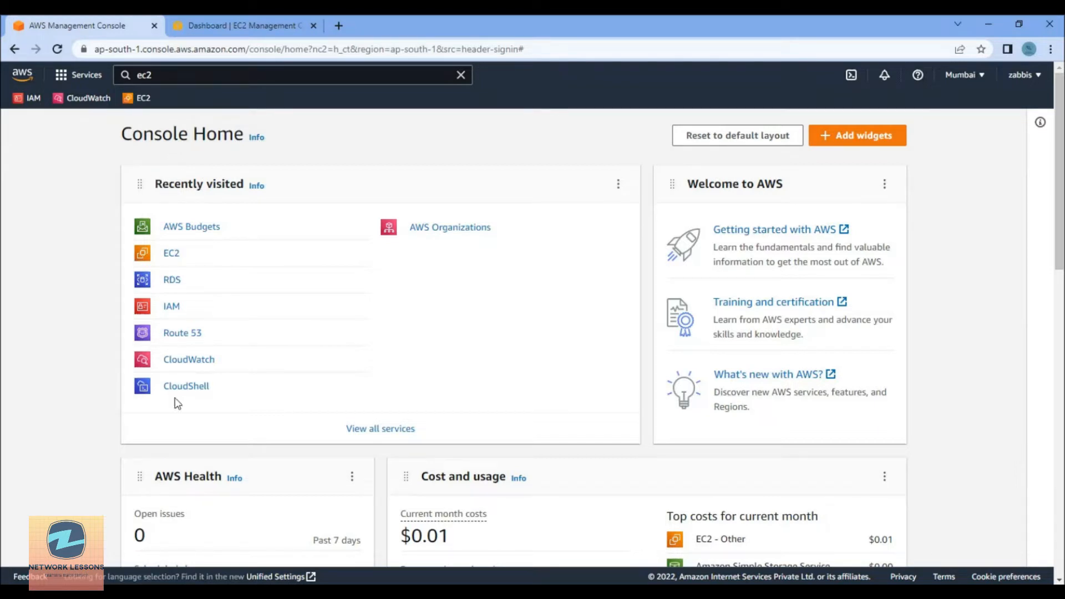
click(66, 81)
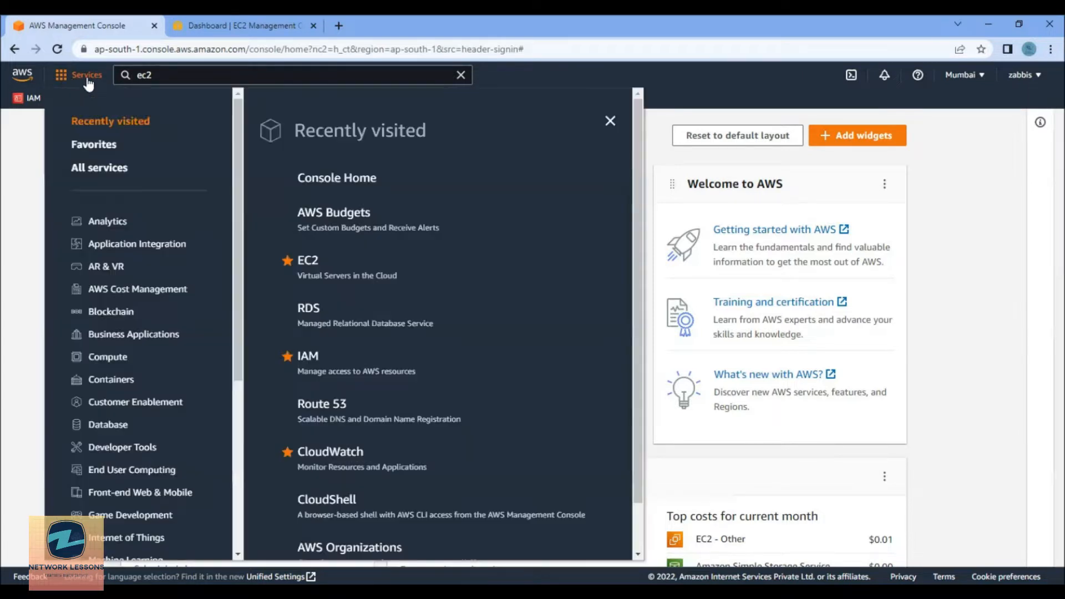
click(112, 362)
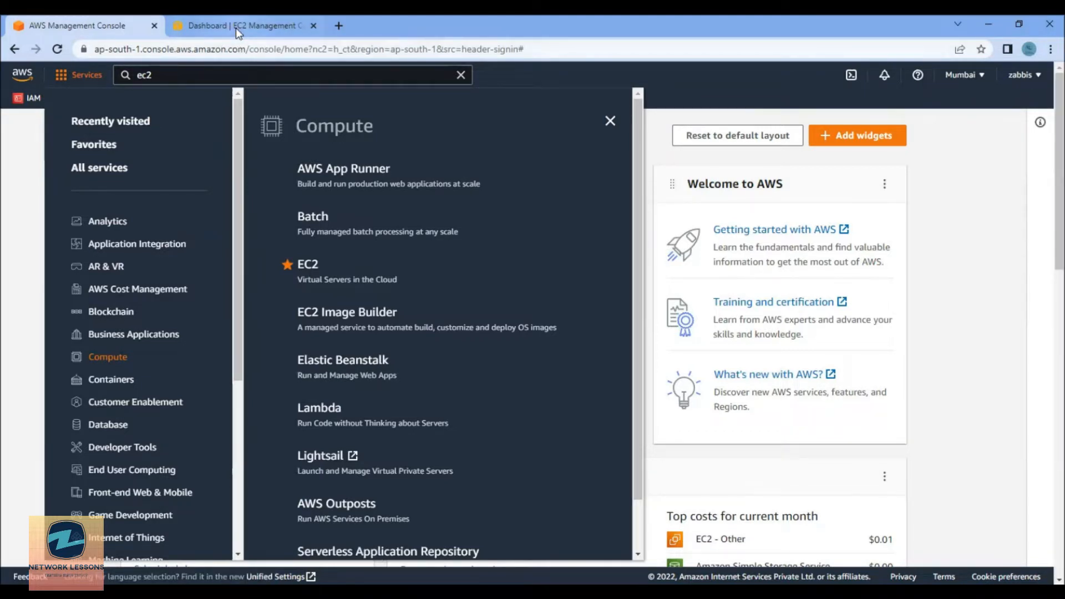
- Go to the opened EC2 dashboard, view the existing key pairs, and start launching a new instance from the Instances page
click(256, 28)
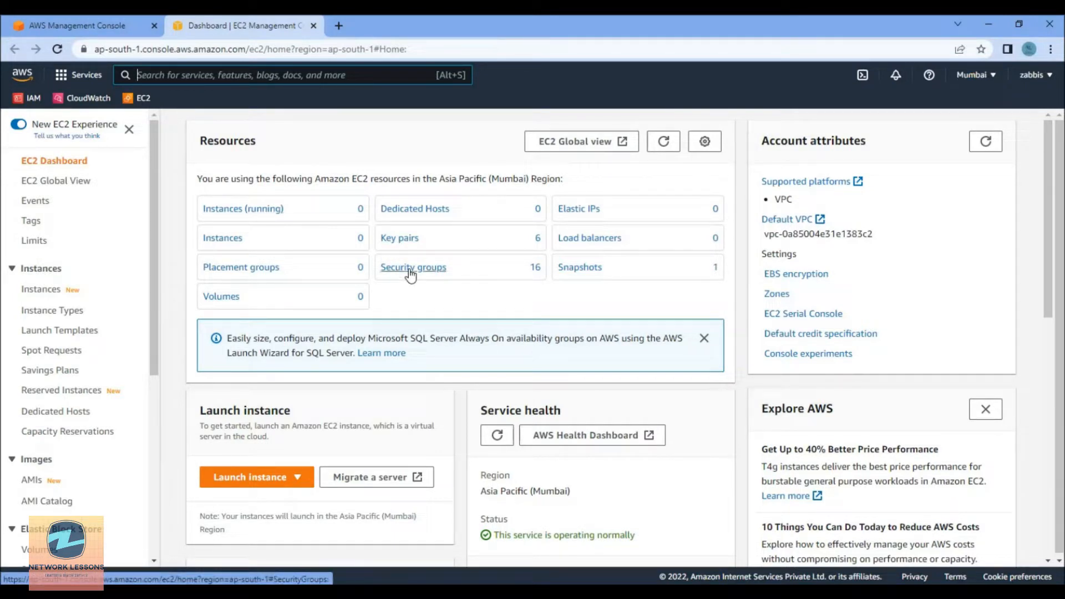
click(405, 243)
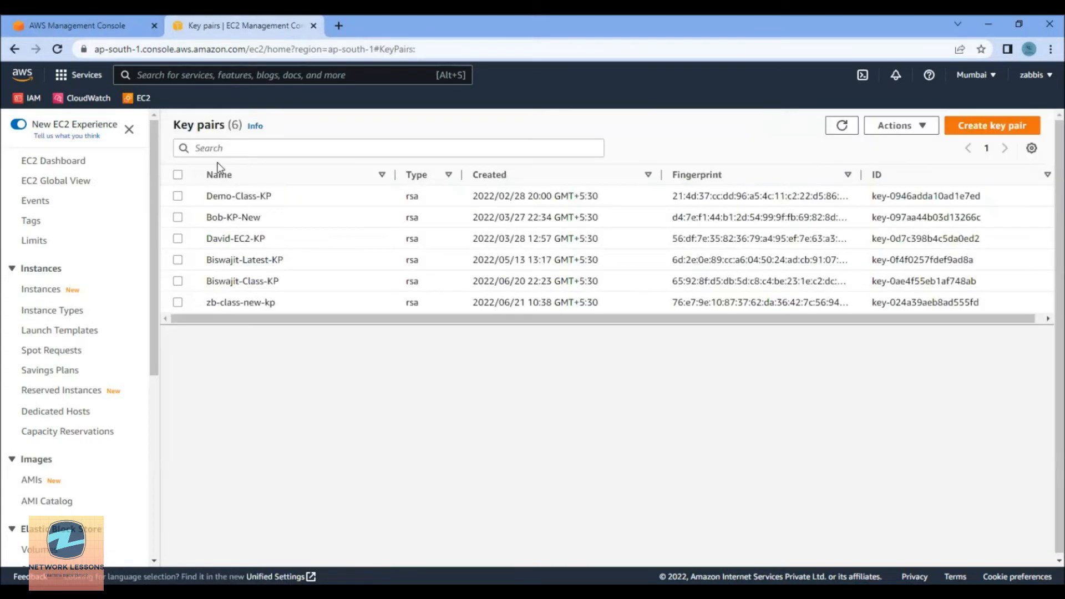
click(50, 294)
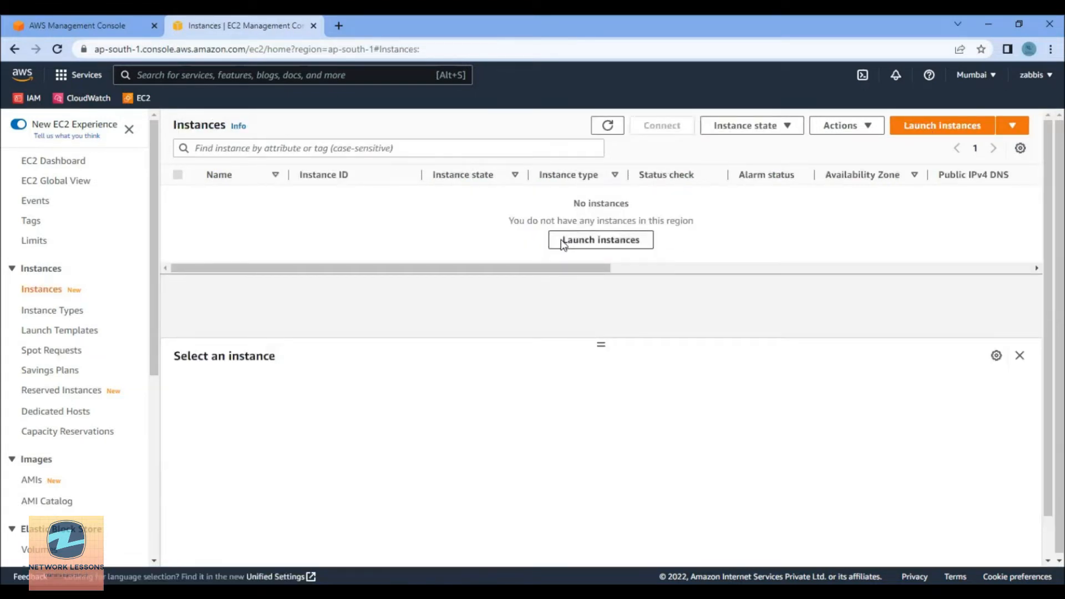
click(925, 127)
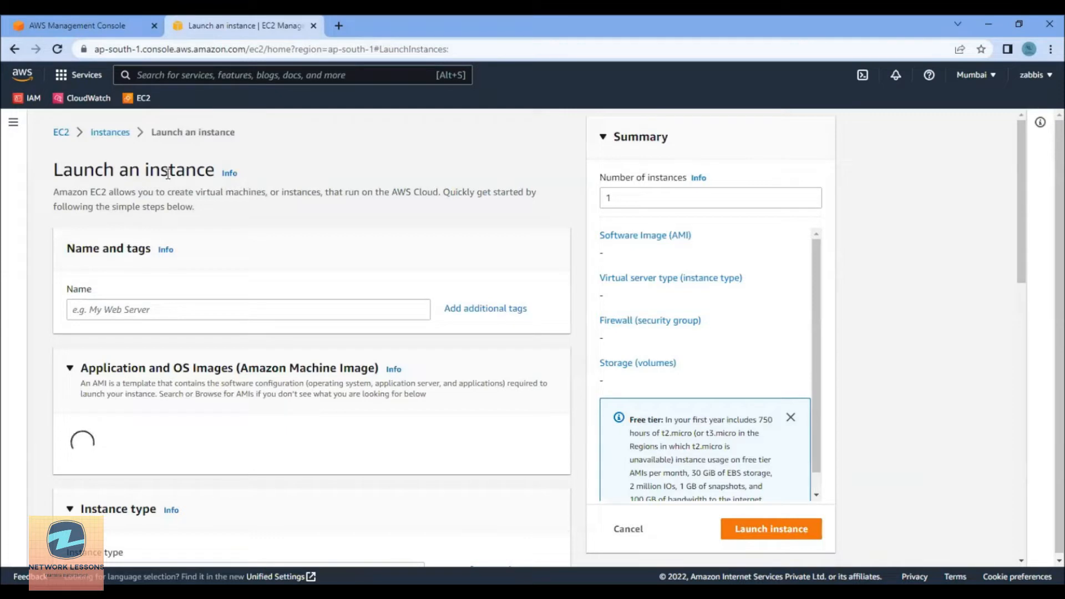
- Name the new instance Demo-Linux-EC2
drag(140, 171, 185, 171)
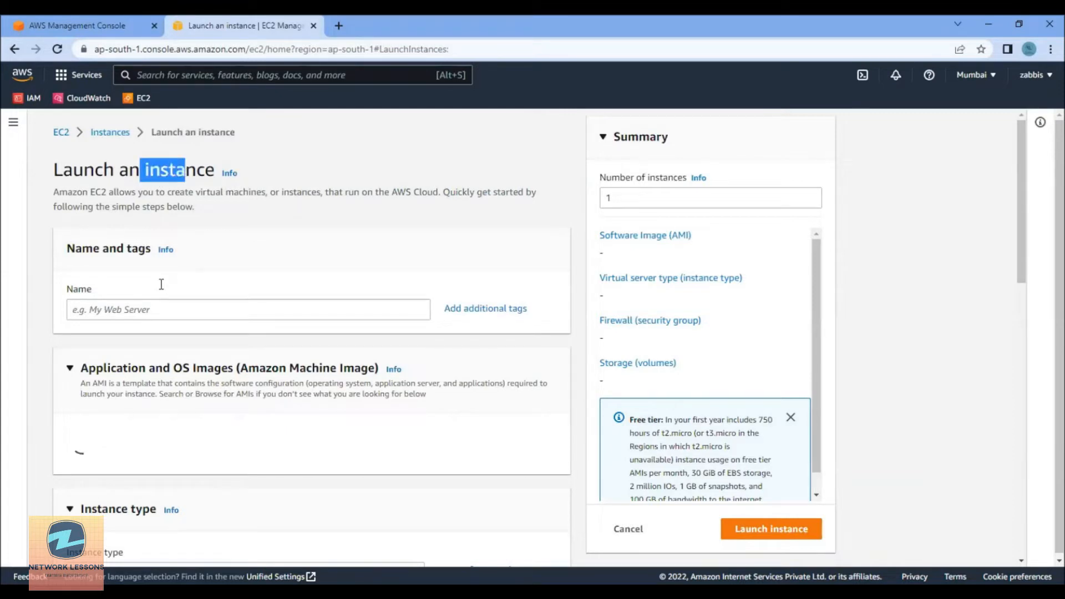
click(135, 314)
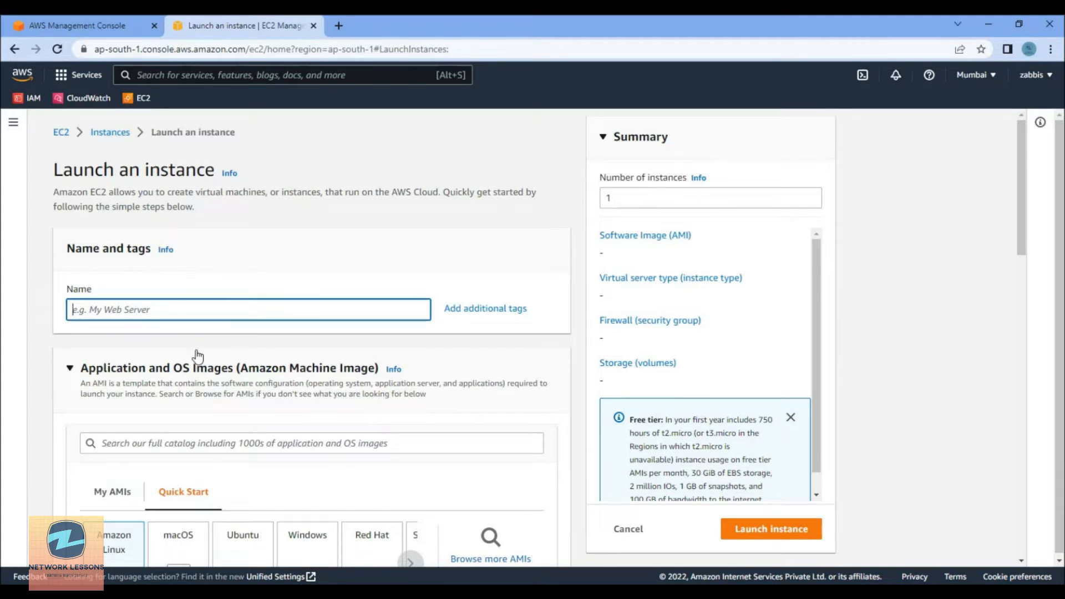
text(Demo-Linux-EC2)
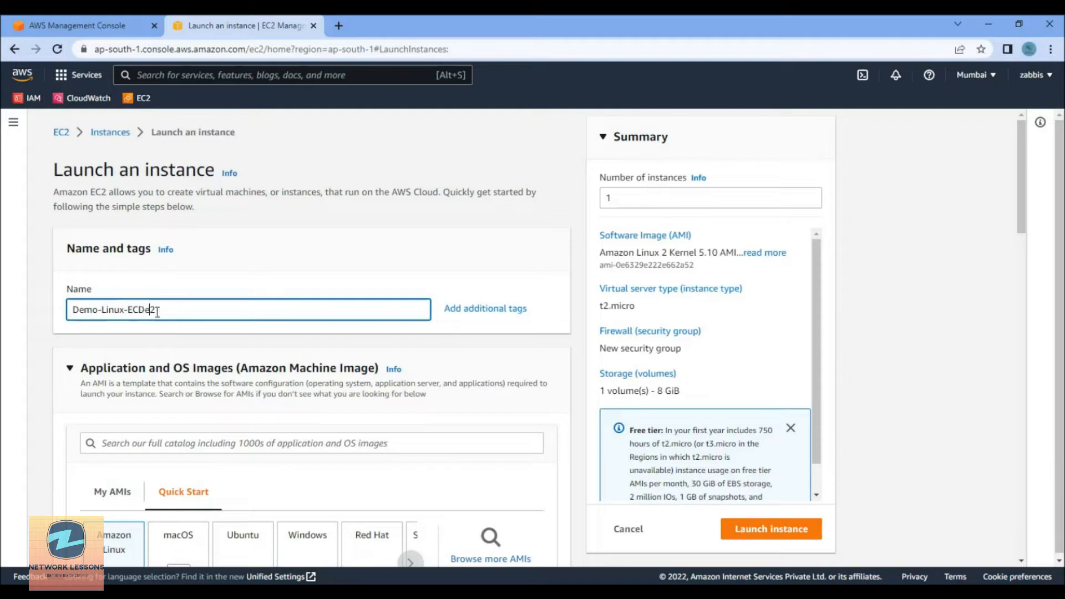
key(BackSpace)
key(BackSpace)
scroll(268, 447, down, 3)
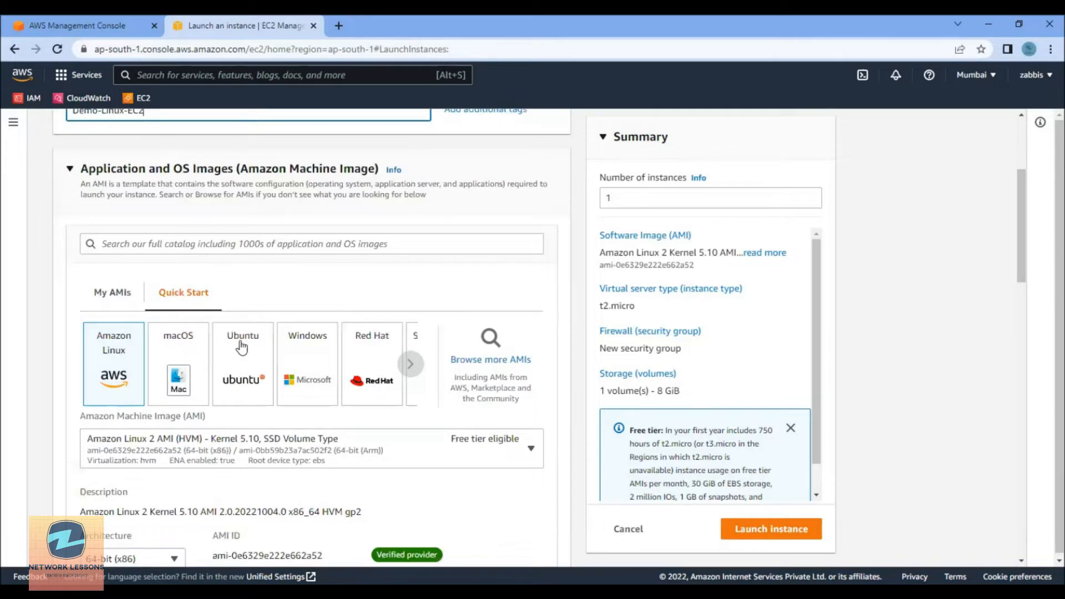
- Examine the machine images owned by and shared with the account, and the Quick Start operating systems, ending on Amazon Linux
click(121, 296)
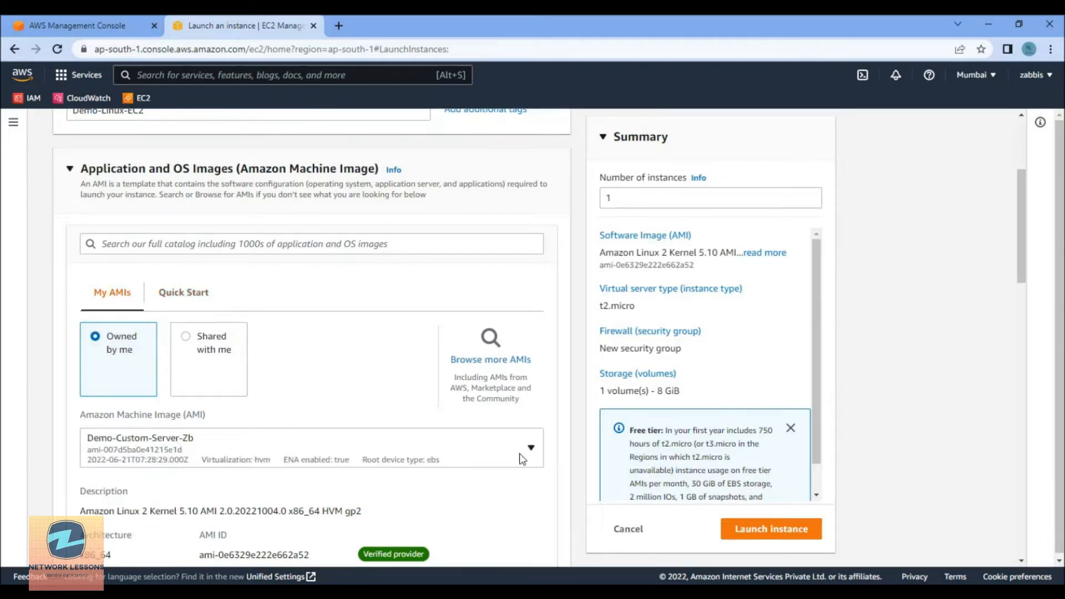
click(143, 458)
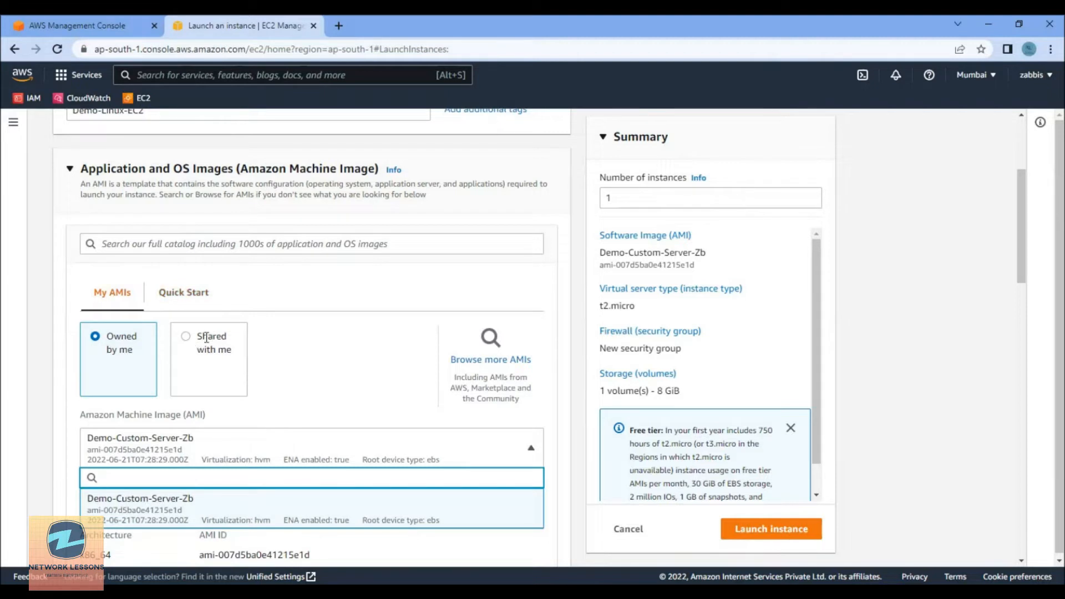
click(219, 354)
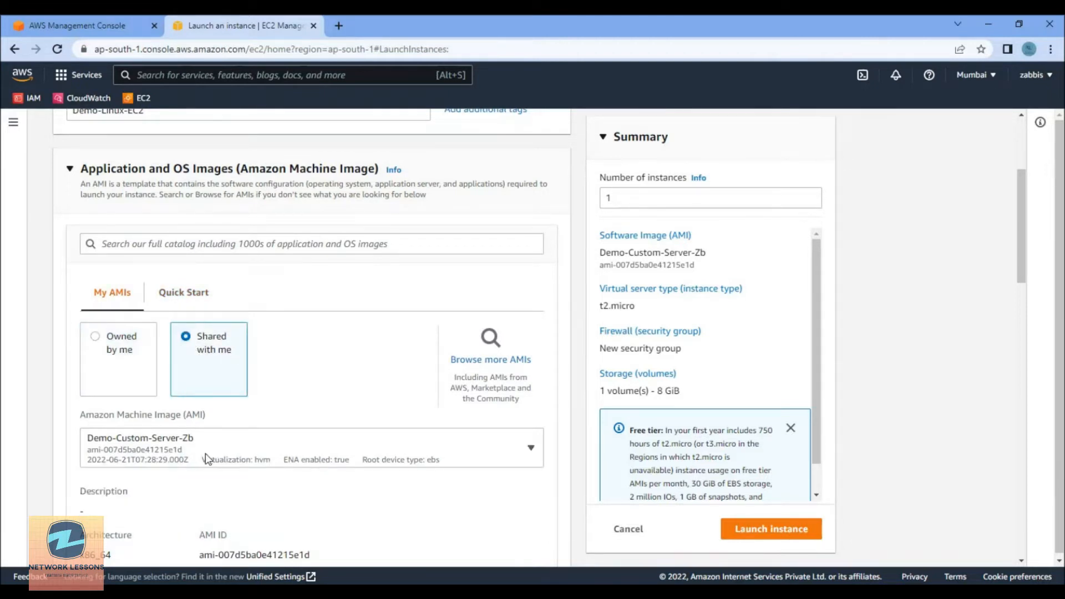
click(488, 363)
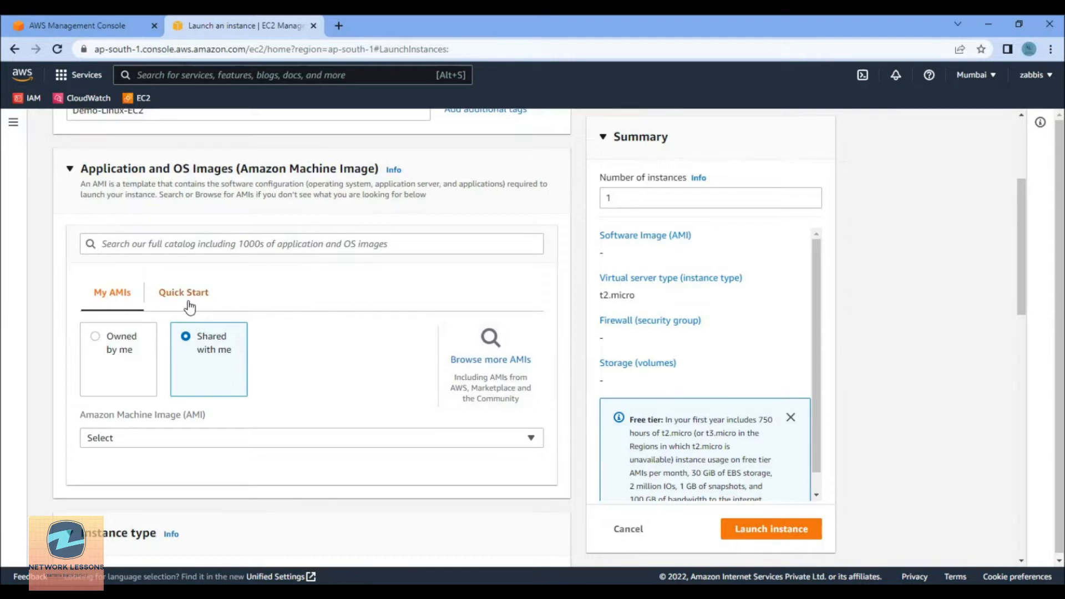
click(233, 309)
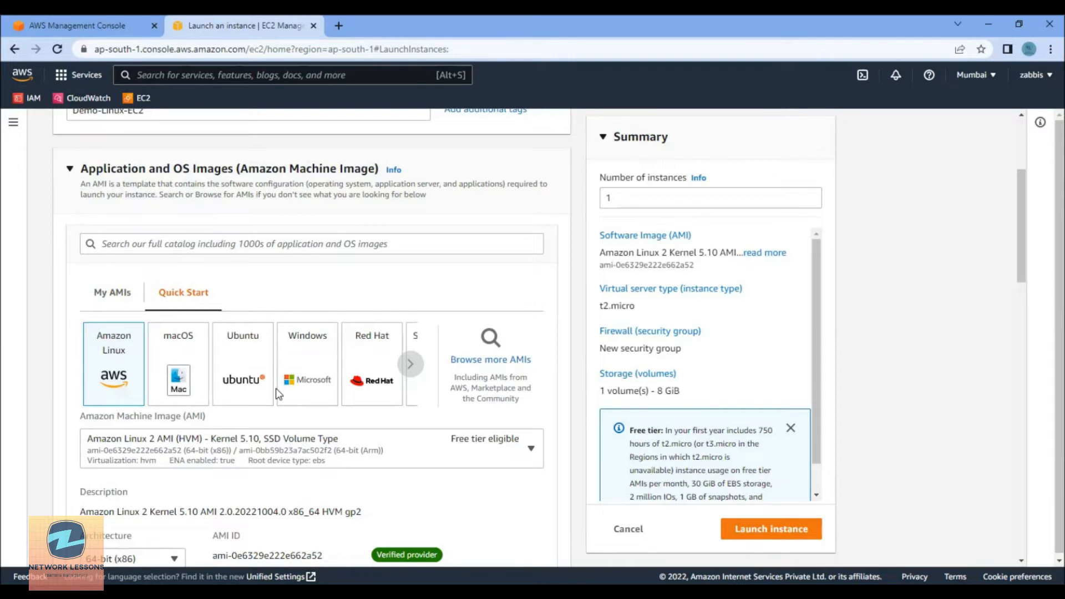
click(410, 364)
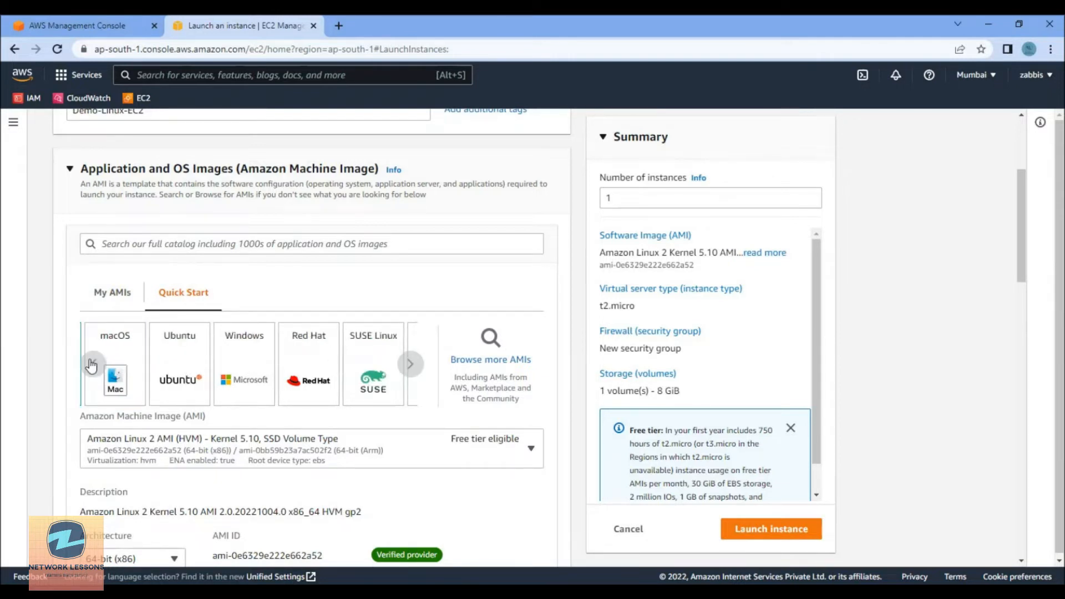
click(111, 365)
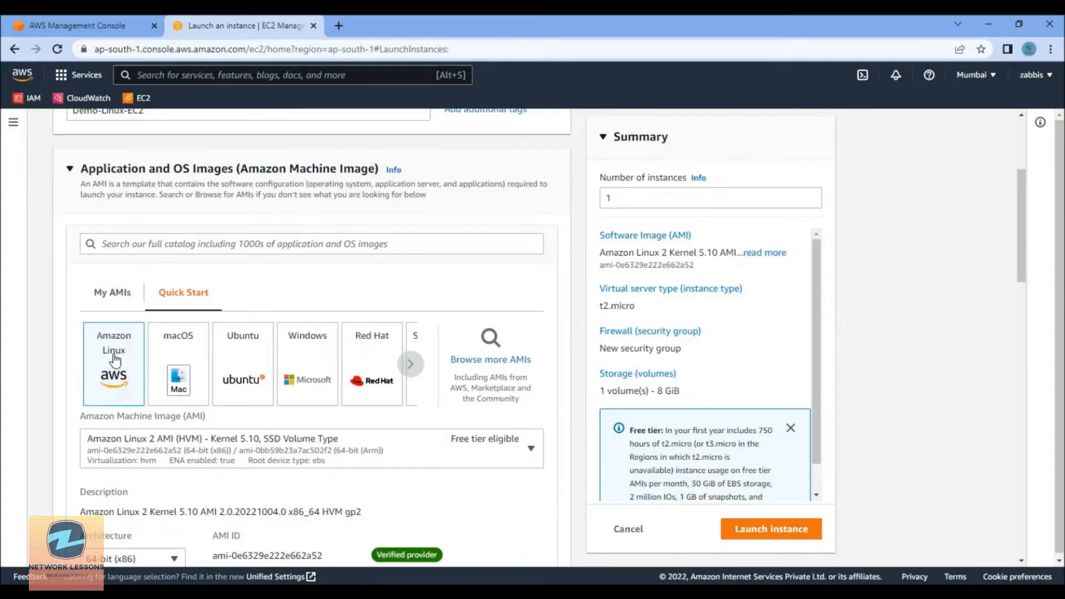
- Examine the Amazon Linux 2 image details and highlight its AMI ID
scroll(416, 466, down, 3)
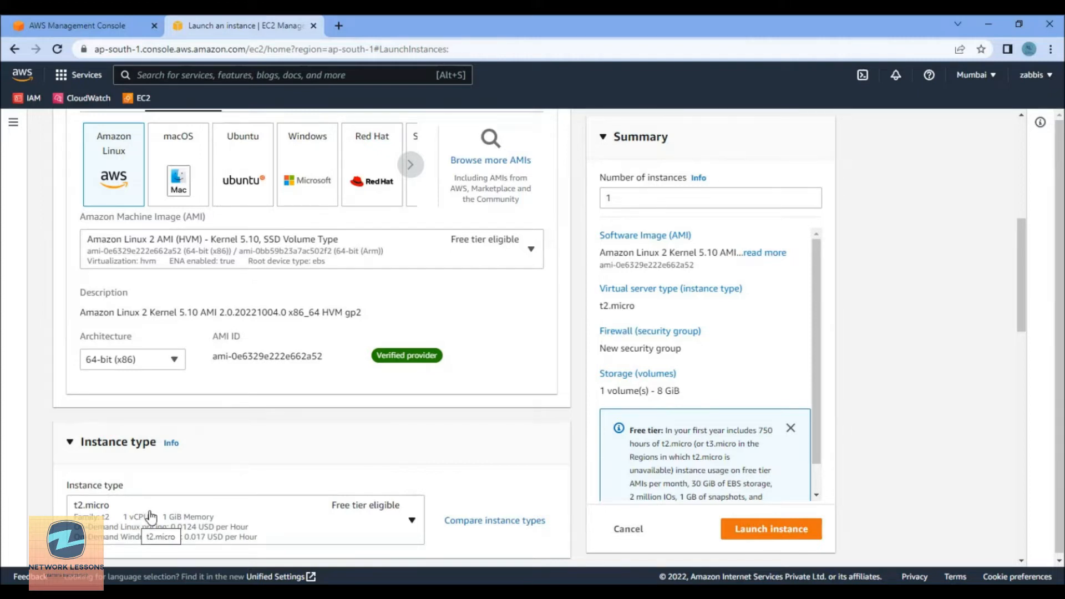
scroll(167, 327, down, 1)
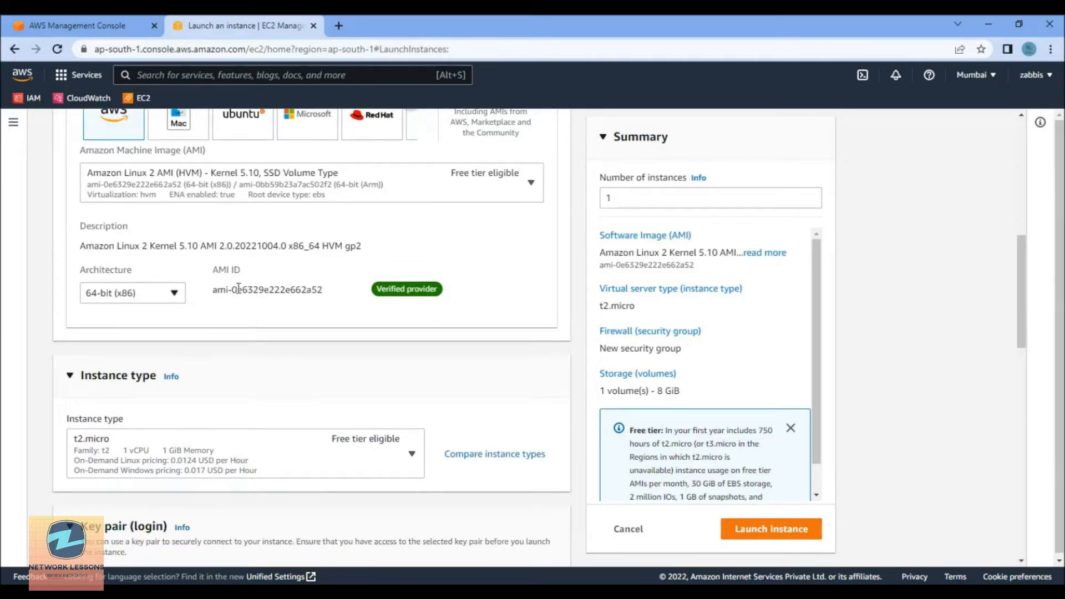
triple_click(317, 289)
right_click(302, 298)
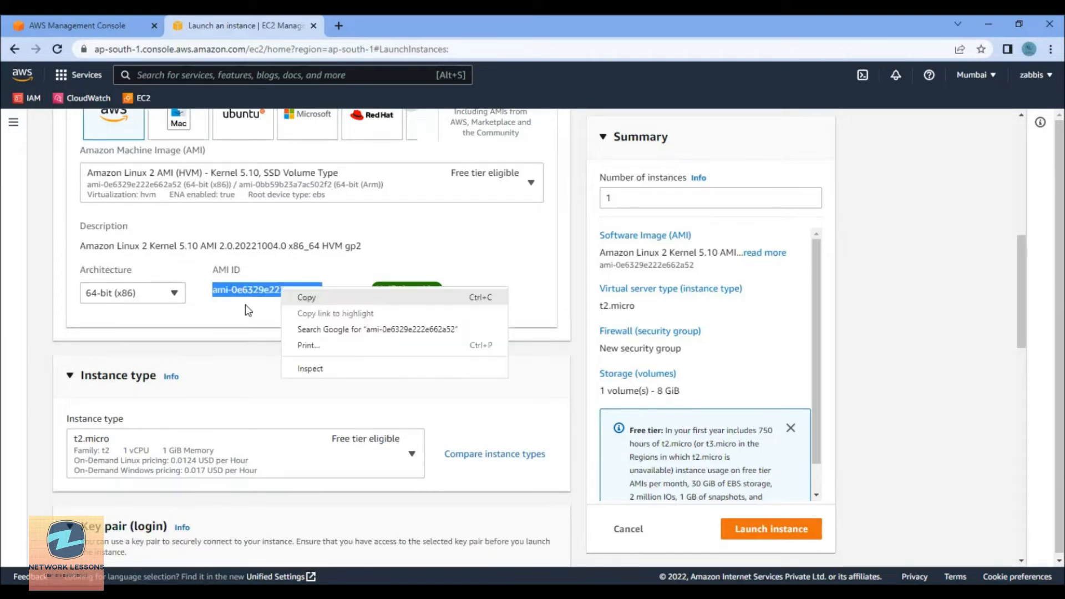
click(282, 379)
- Look through the available instance types, leaving t2.micro selected
scroll(175, 313, down, 3)
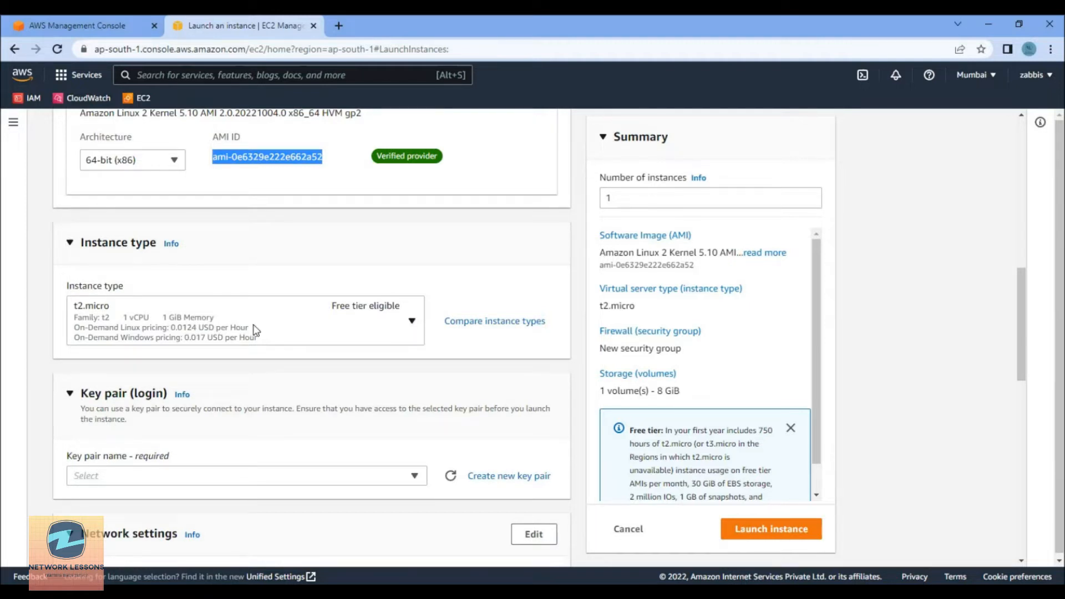
click(147, 333)
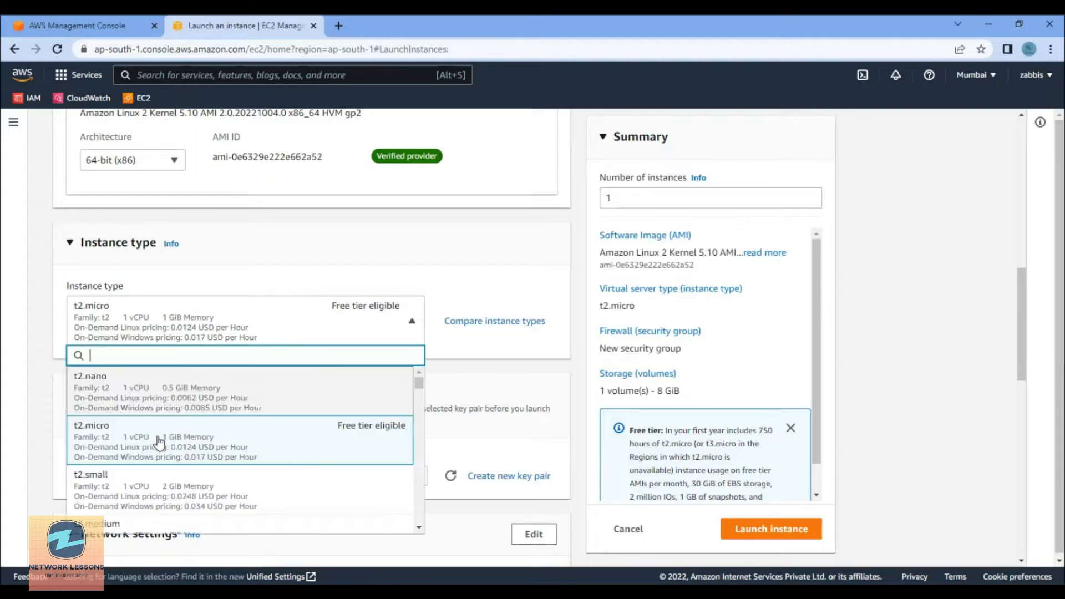
scroll(188, 463, down, 2)
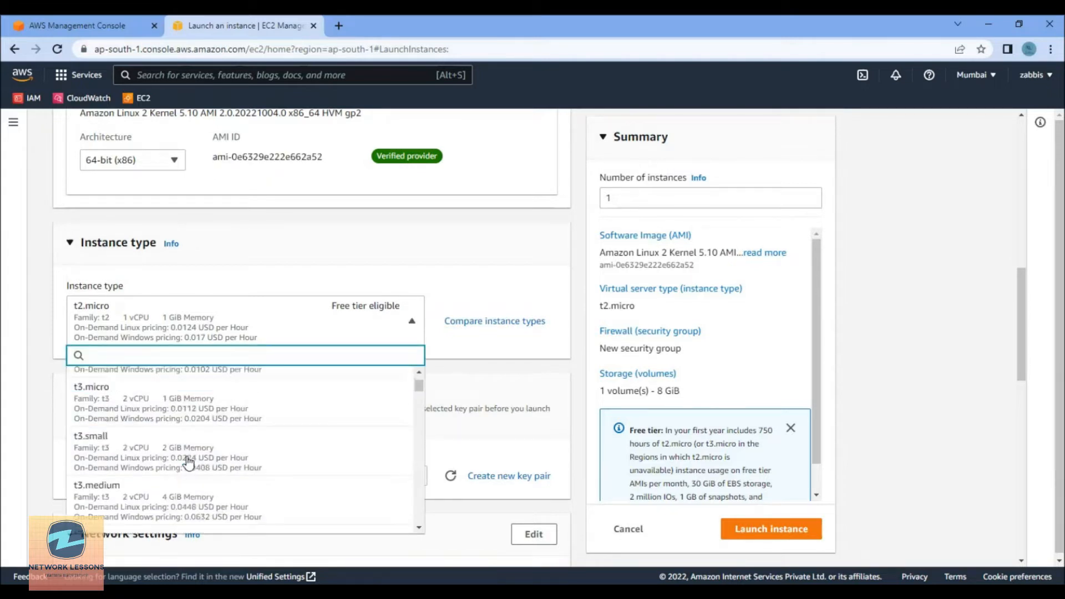
scroll(188, 466, down, 3)
click(342, 287)
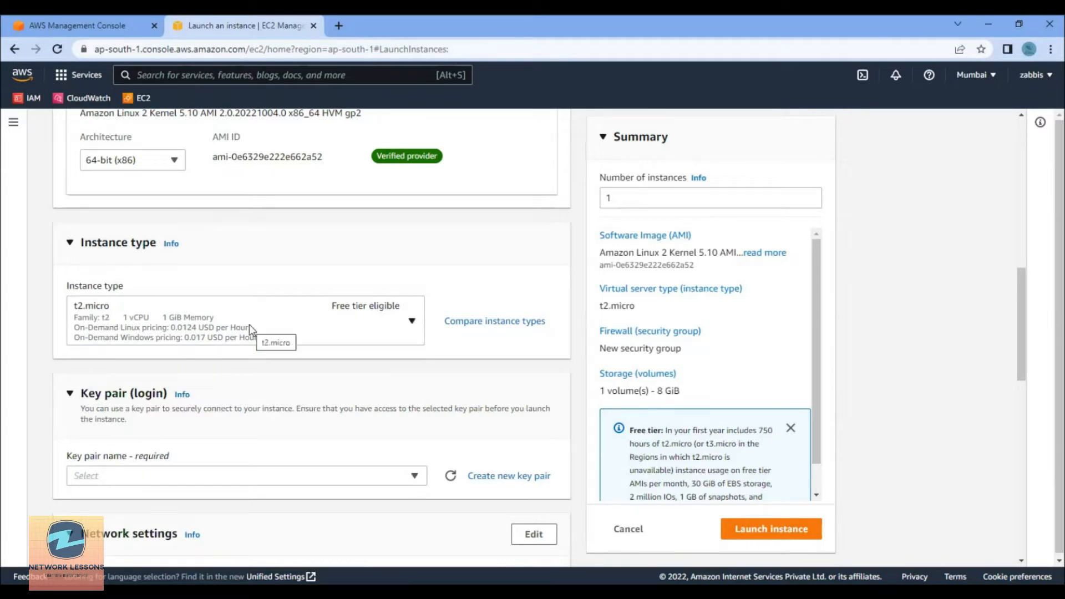
- Create an RSA key pair named Linux-EC2-KP in .pem format for the instance login and save its private key file
scroll(110, 362, down, 2)
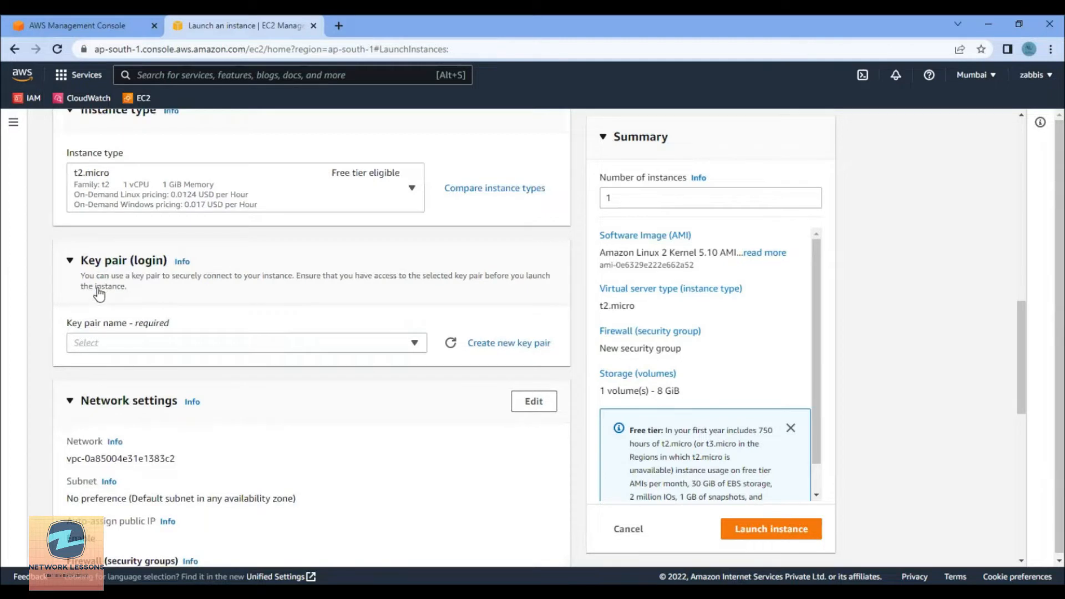
click(164, 342)
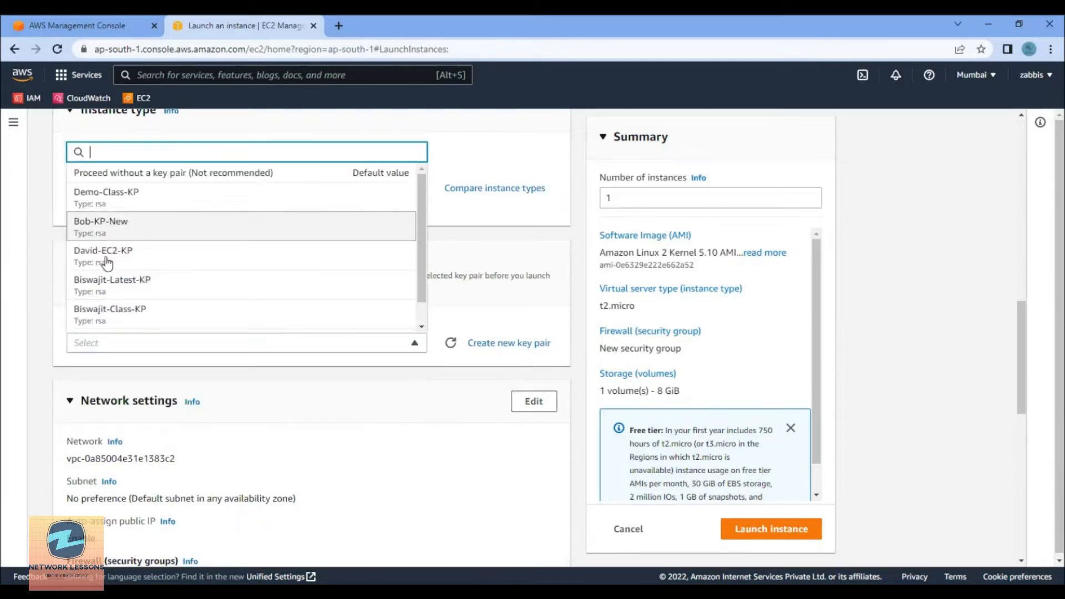
click(48, 308)
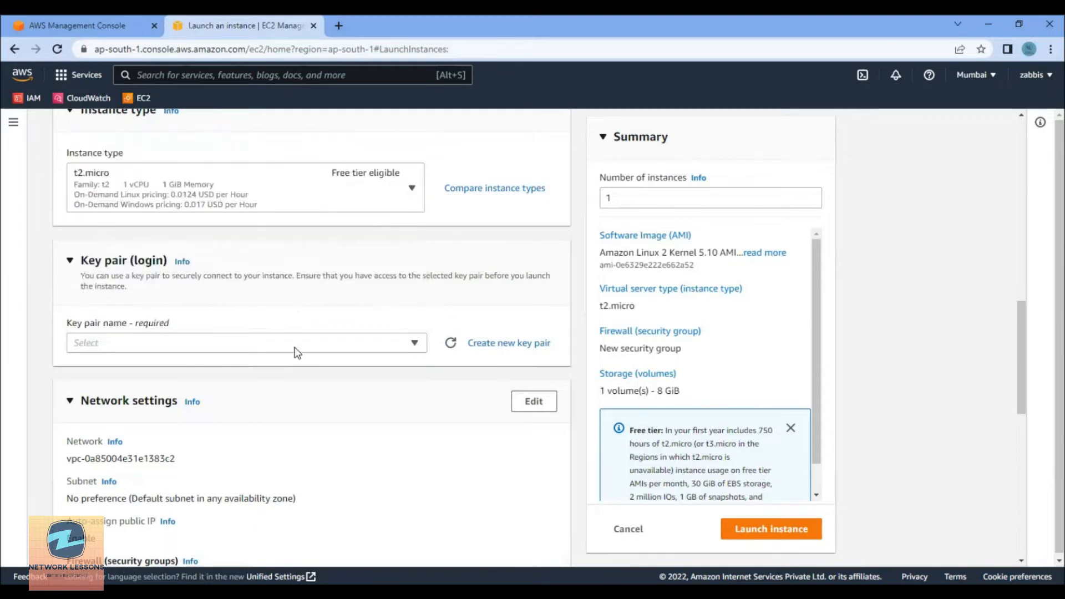
click(493, 344)
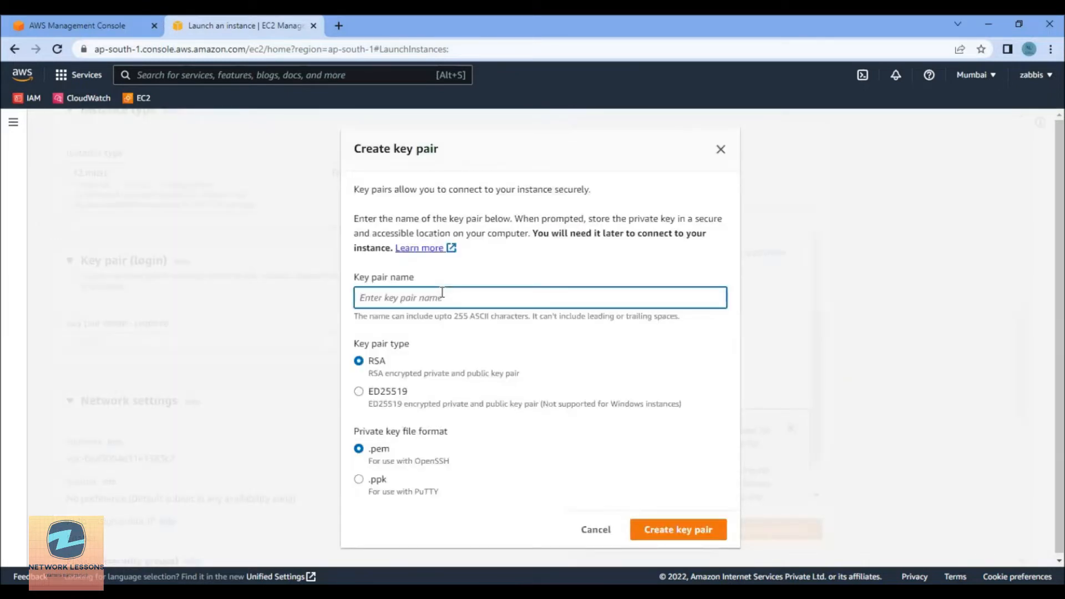
text(Linux-EC2-KP)
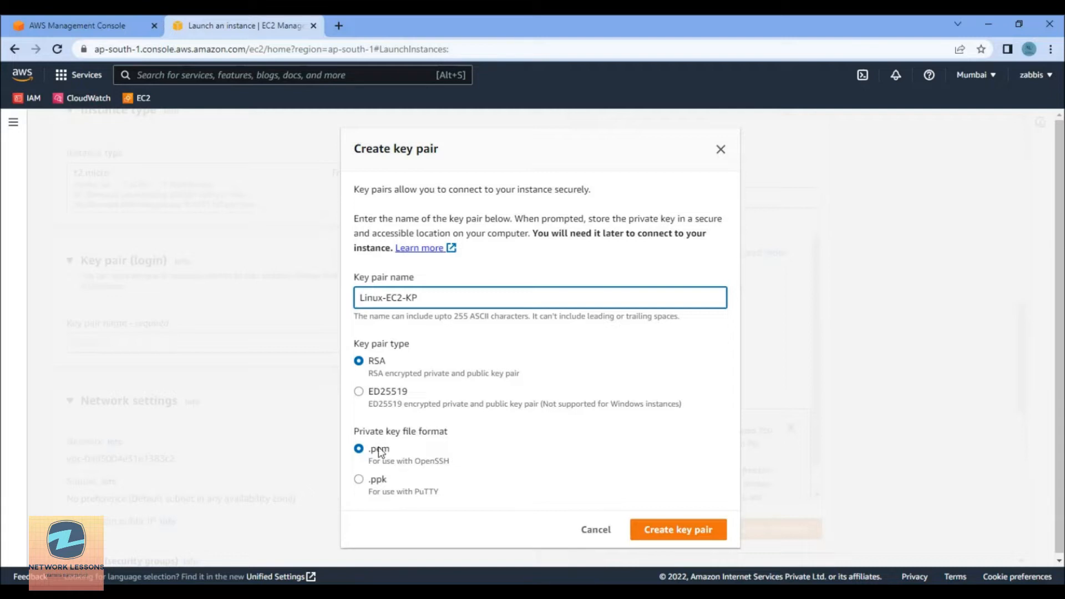
click(683, 540)
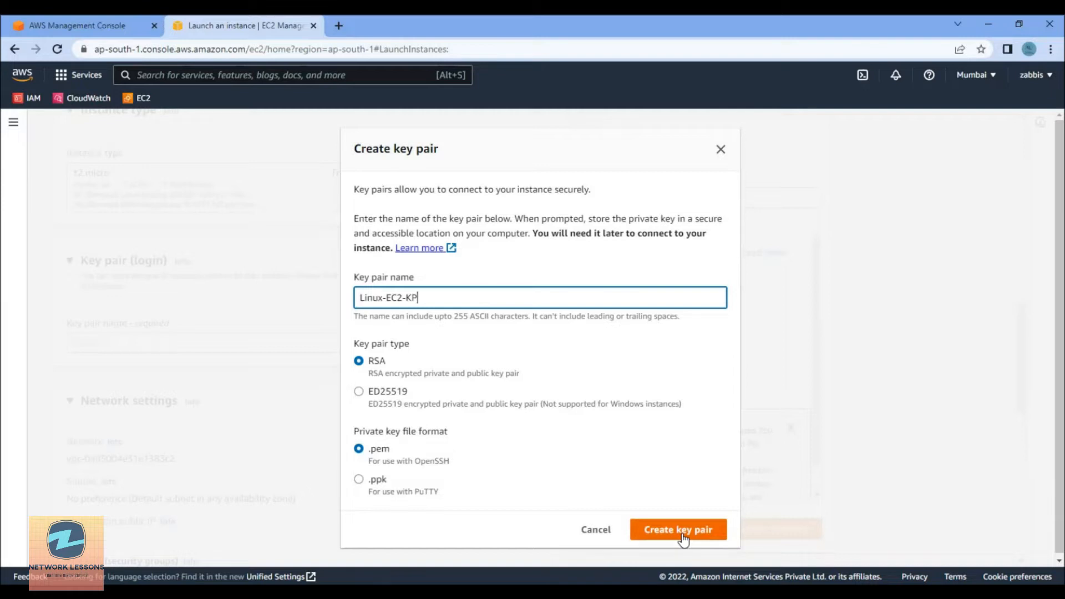
click(656, 493)
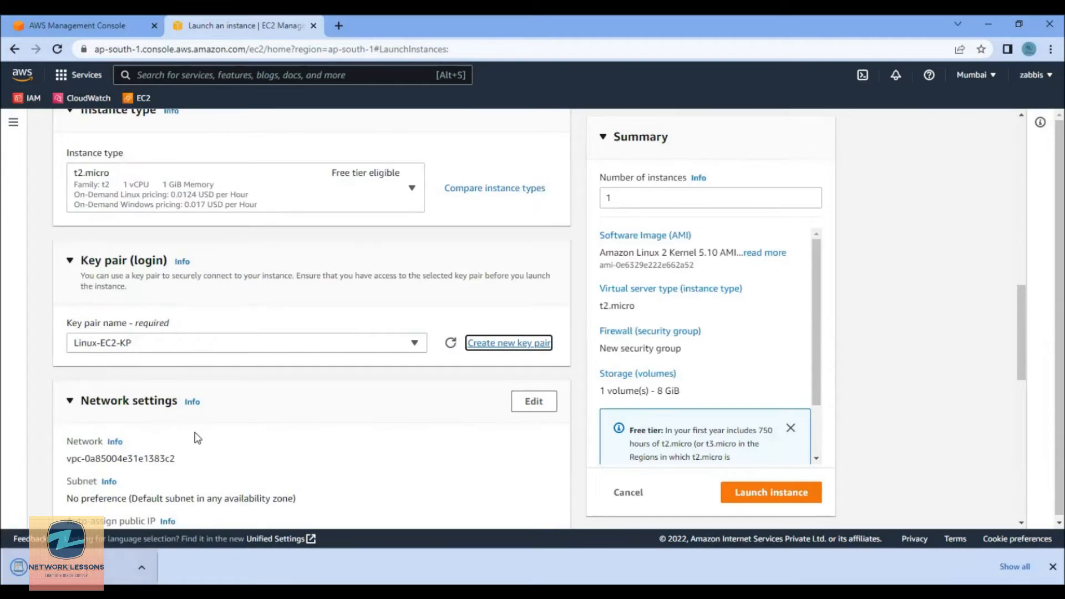
- Review the network settings and assign the existing security group EC2-SG-HTTP-SSH to the instance
scroll(226, 415, down, 3)
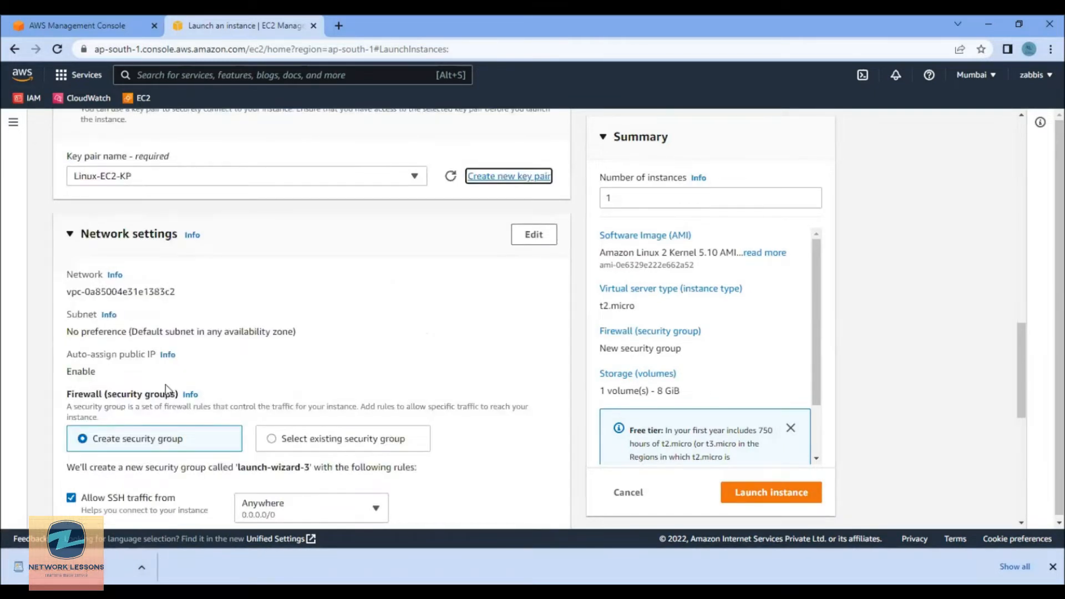
scroll(161, 294, down, 1)
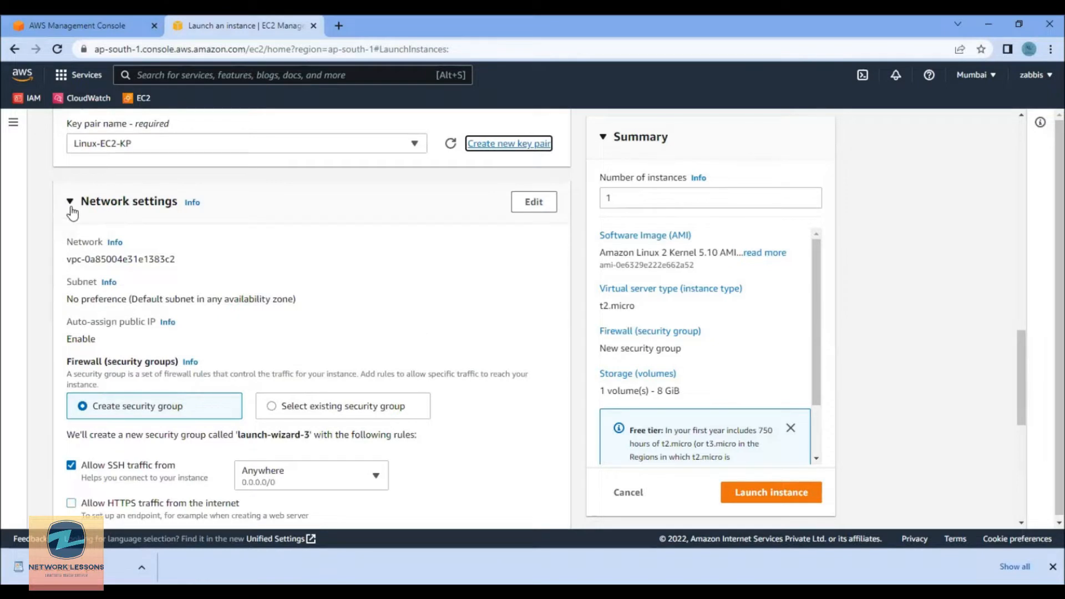
drag(68, 259, 175, 259)
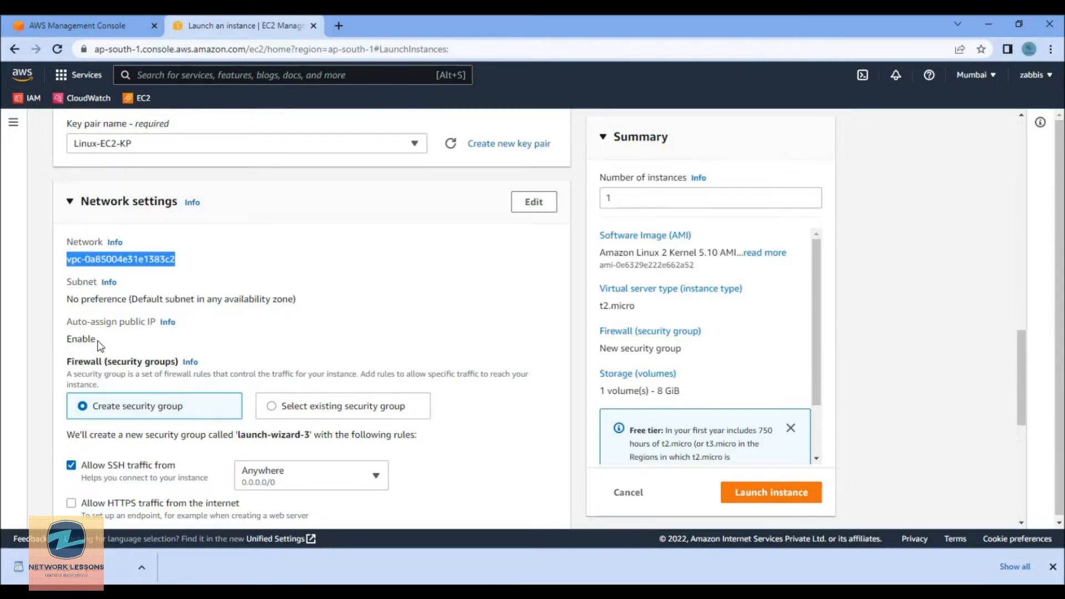
drag(68, 343, 93, 343)
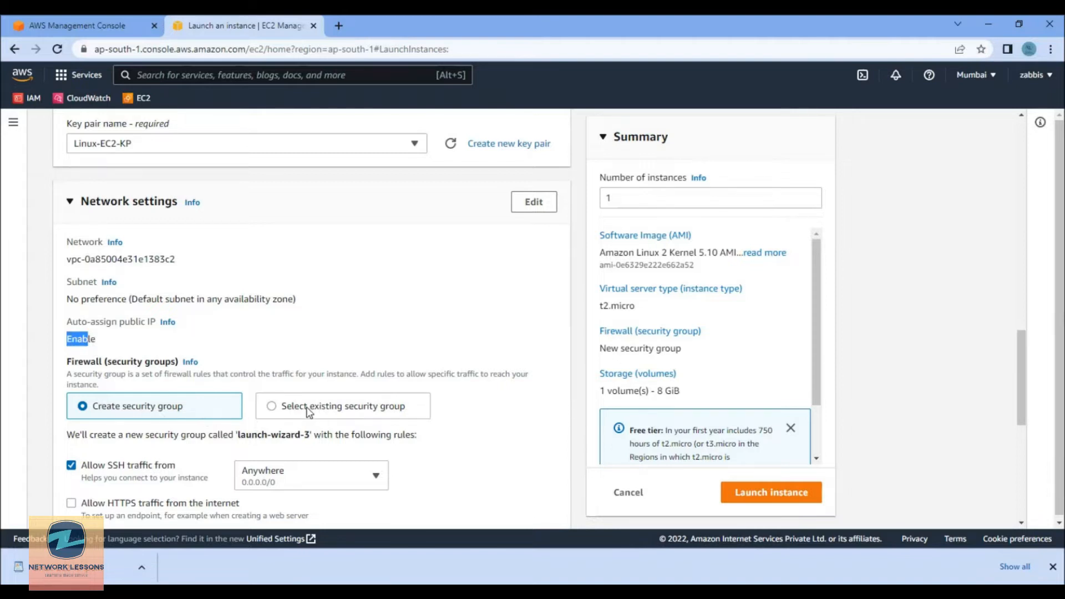
click(272, 407)
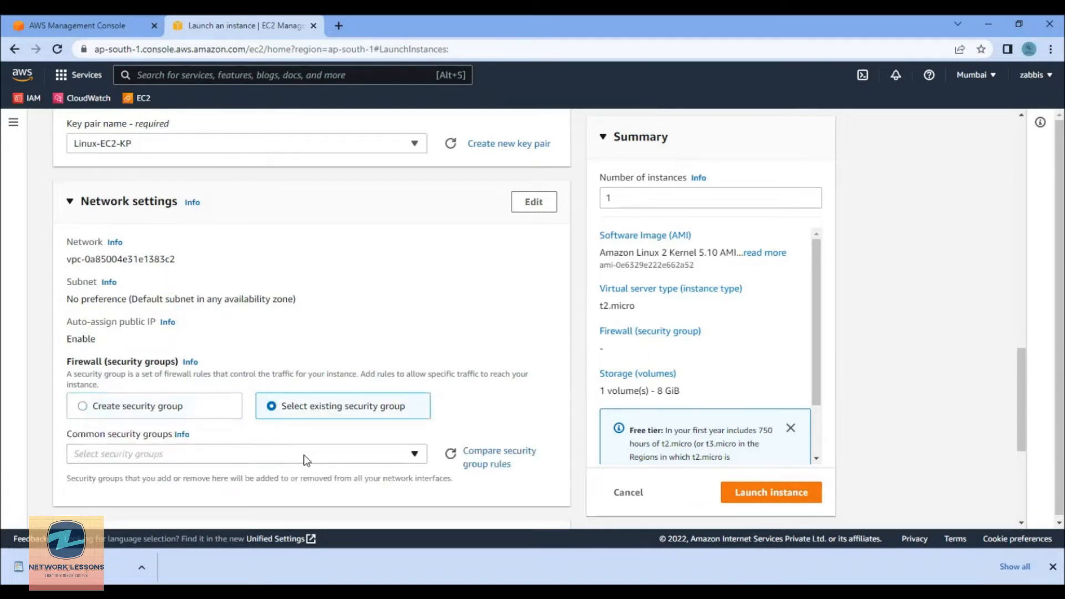
click(302, 456)
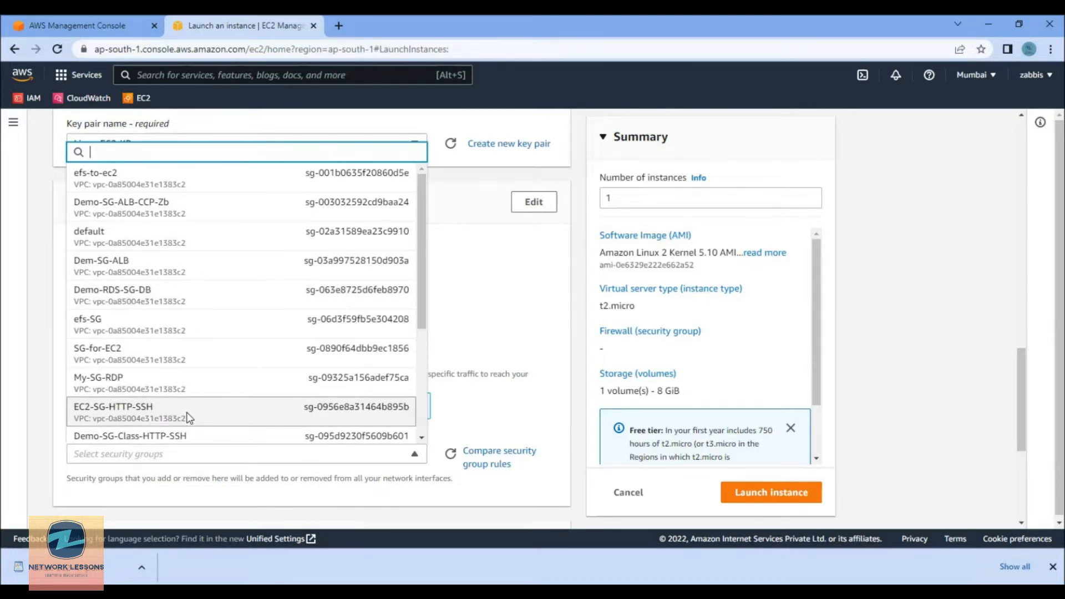
click(211, 423)
- Keep the 8 GiB gp2 root volume and launch the instance
scroll(219, 416, down, 5)
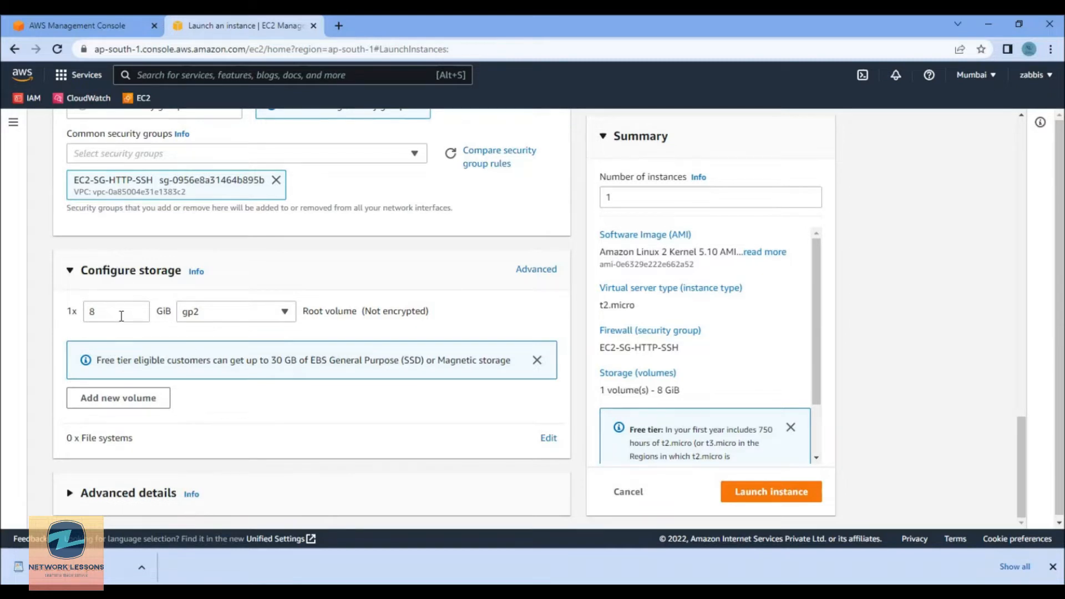
drag(319, 309, 351, 309)
double_click(94, 313)
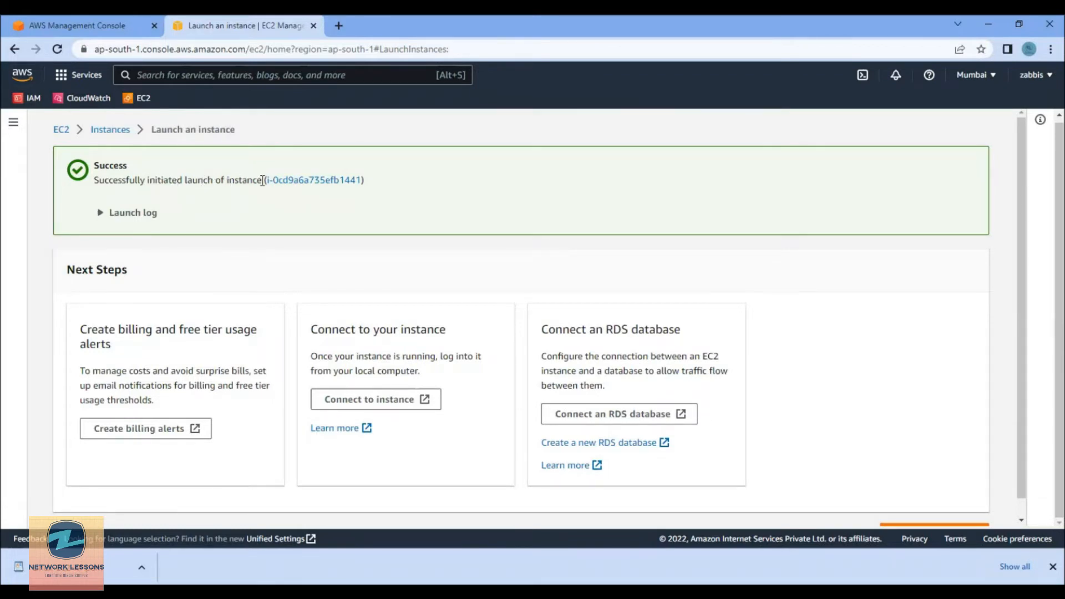
- Open the newly launched Demo-Linux-EC2 in the instance list and select it to show its state and details
click(299, 181)
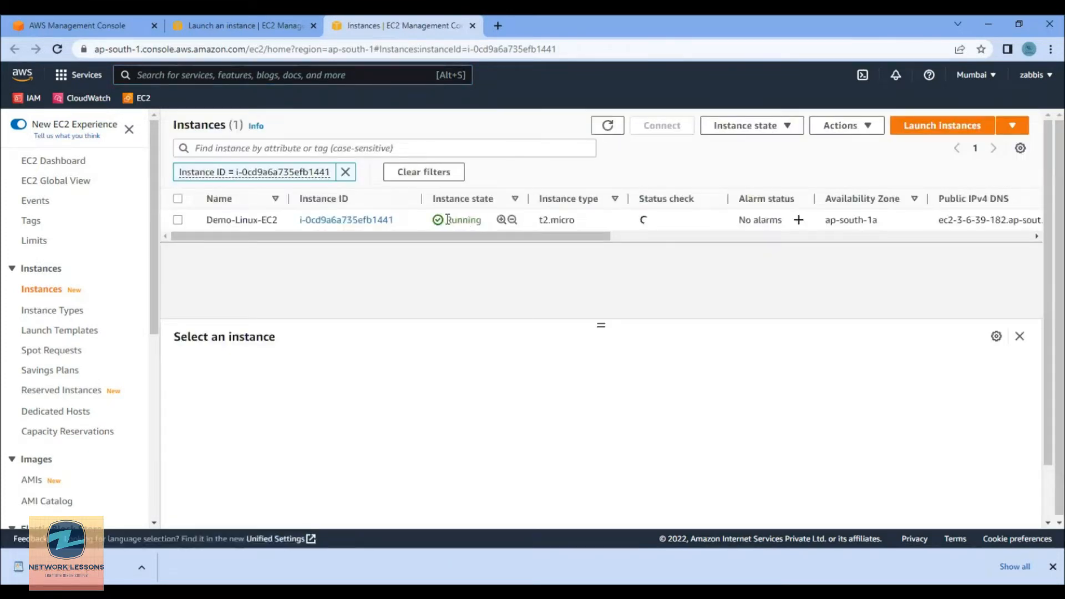
double_click(288, 246)
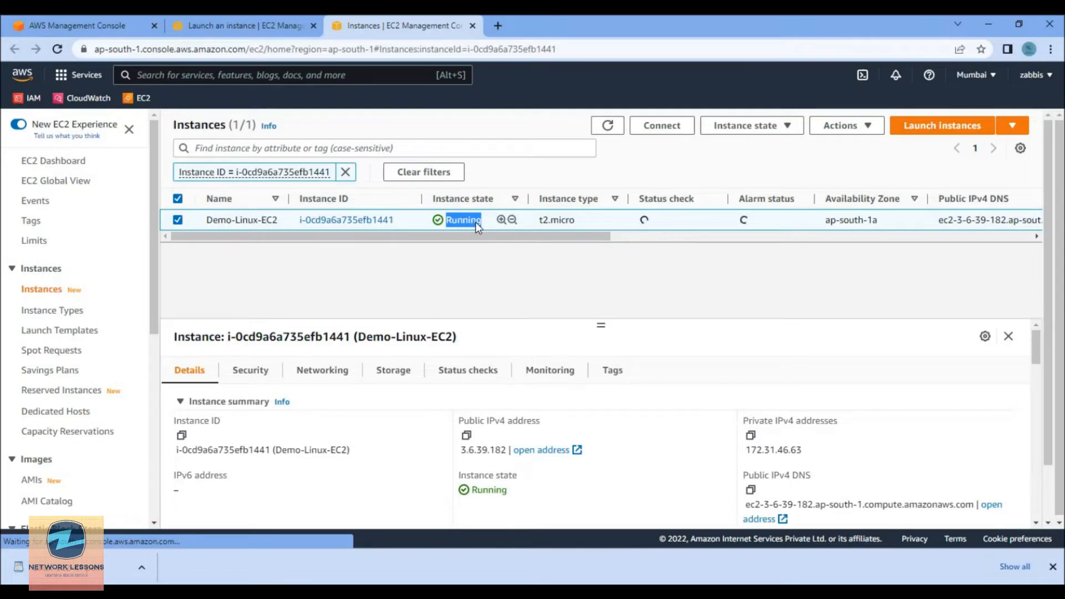
click(485, 239)
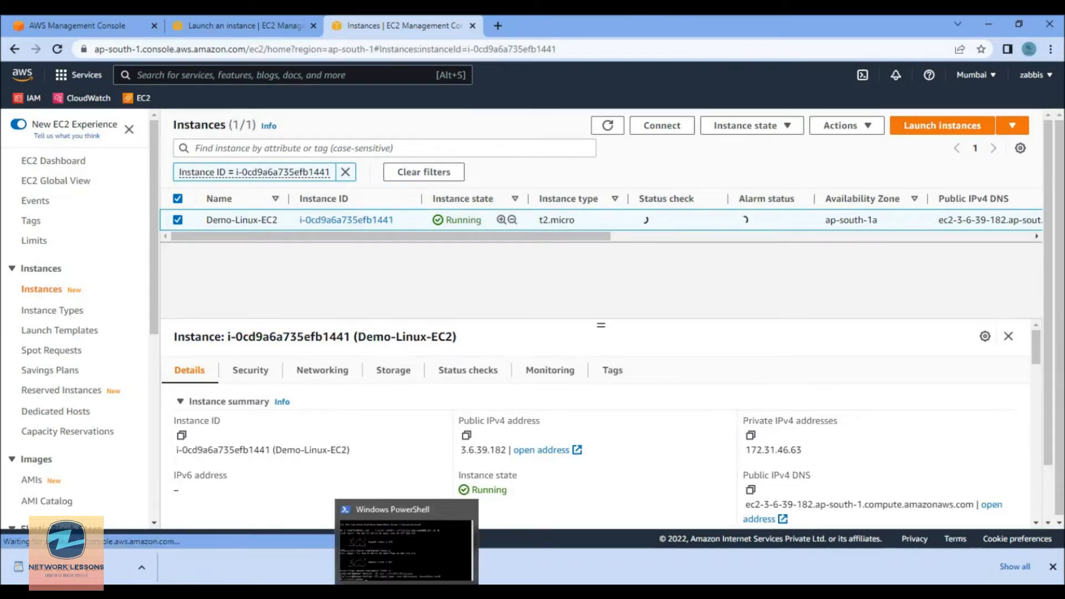
- Open a Windows PowerShell window and move it out of the way of the EC2 console
click(407, 592)
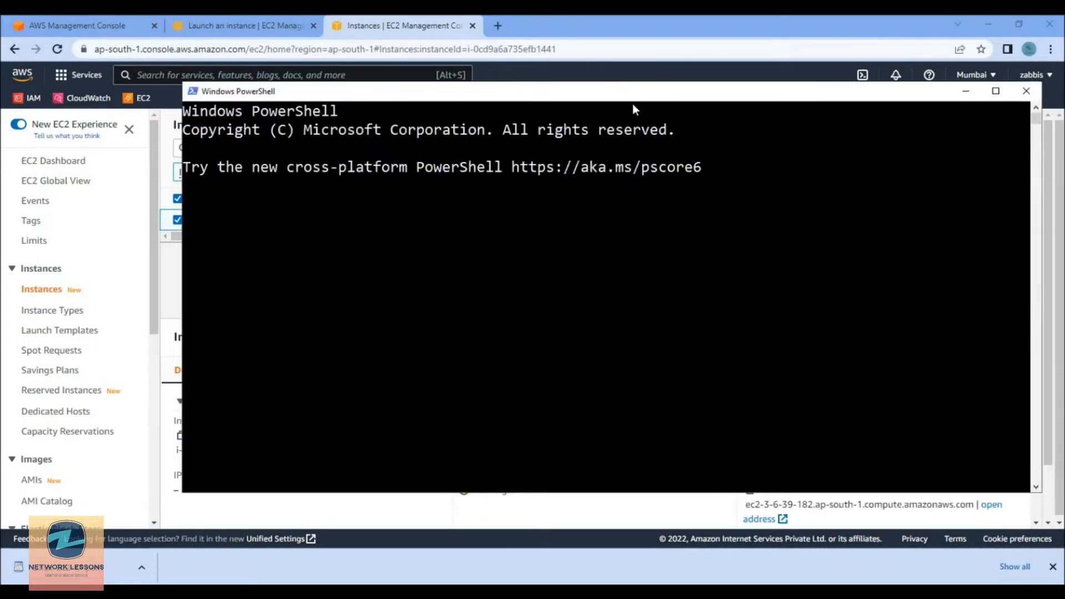
drag(442, 91, 1064, 159)
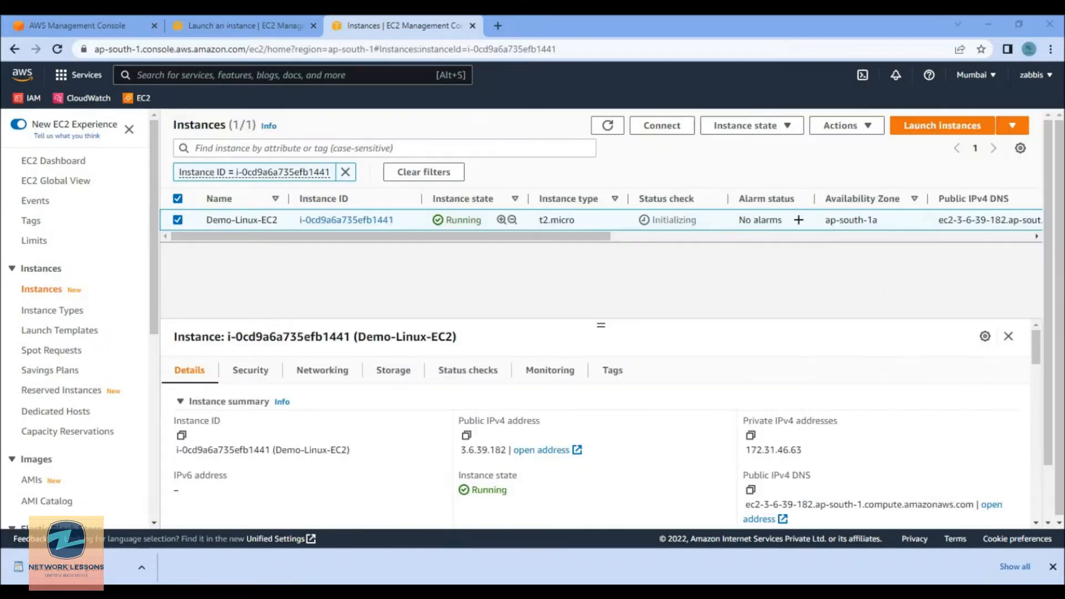
drag(94, 152, 123, 141)
- Open the SSH client instructions for connecting to Demo-Linux-EC2
click(652, 133)
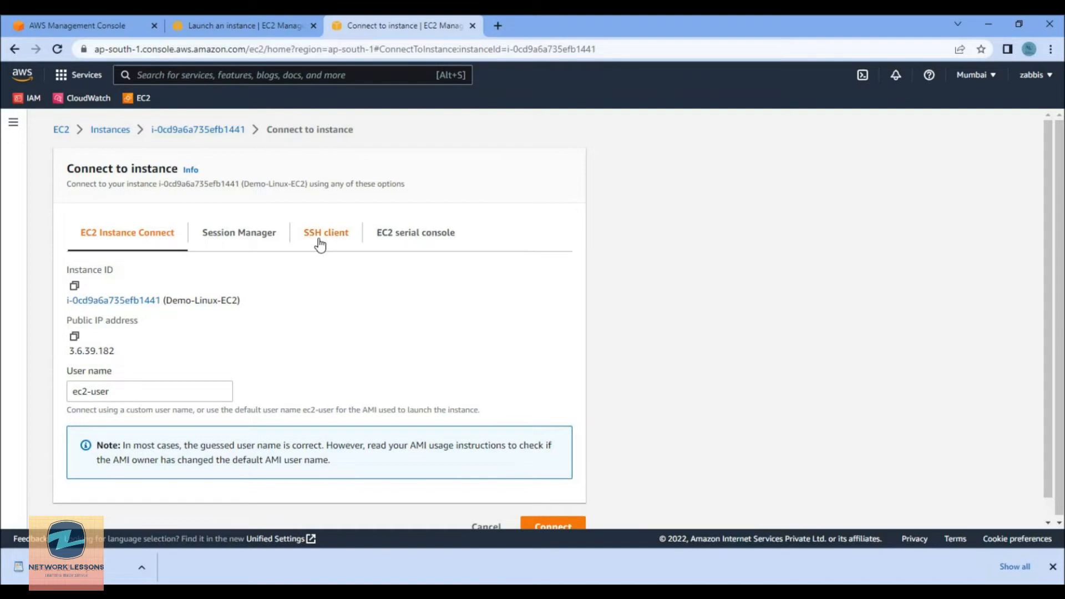
click(298, 235)
scroll(163, 345, down, 2)
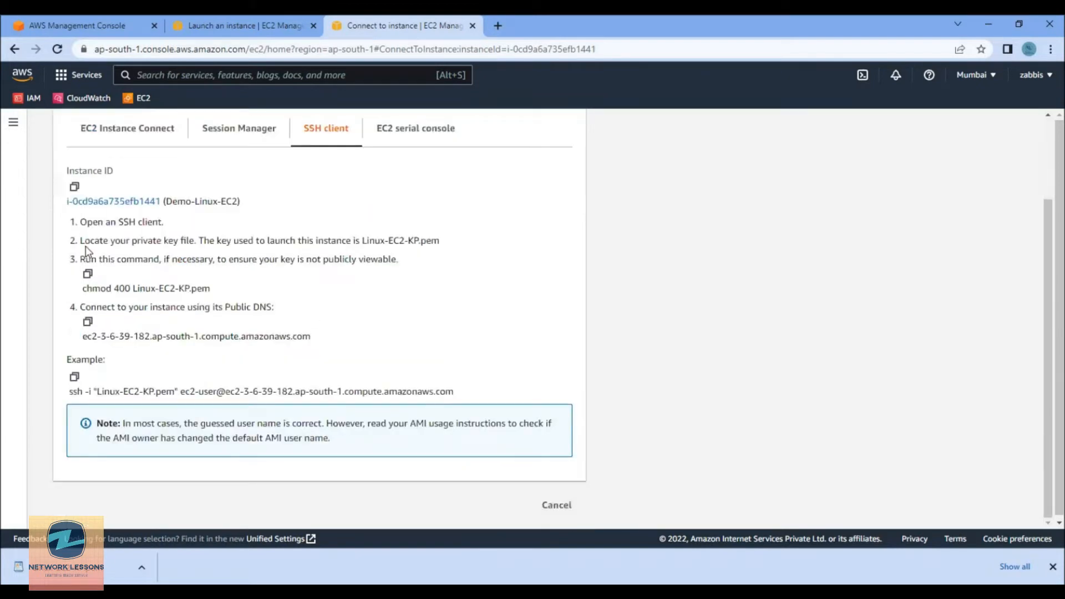
- Examine the instructions for locating the private key file Linux-EC2-KP.pem and restricting its permissions with chmod 400
drag(204, 242, 254, 241)
drag(357, 243, 440, 242)
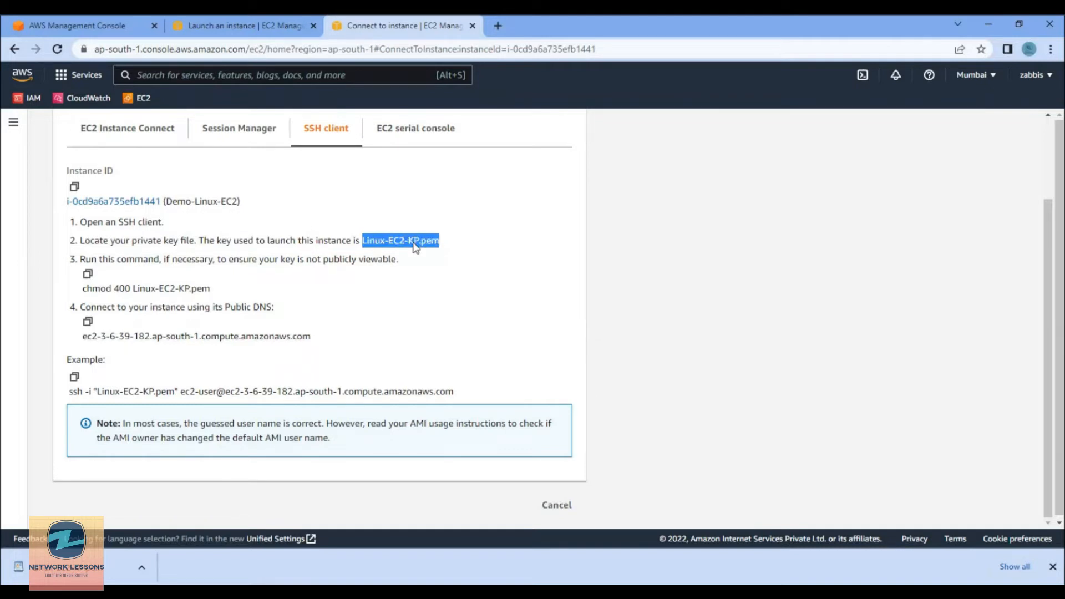
right_click(415, 243)
click(108, 286)
drag(200, 259, 388, 259)
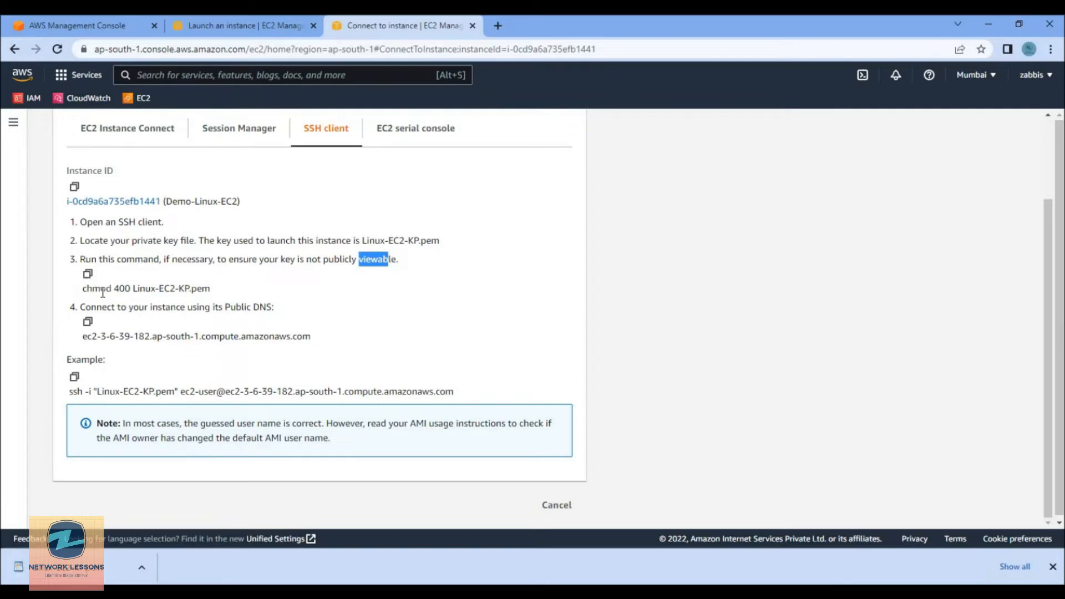
drag(102, 292, 170, 294)
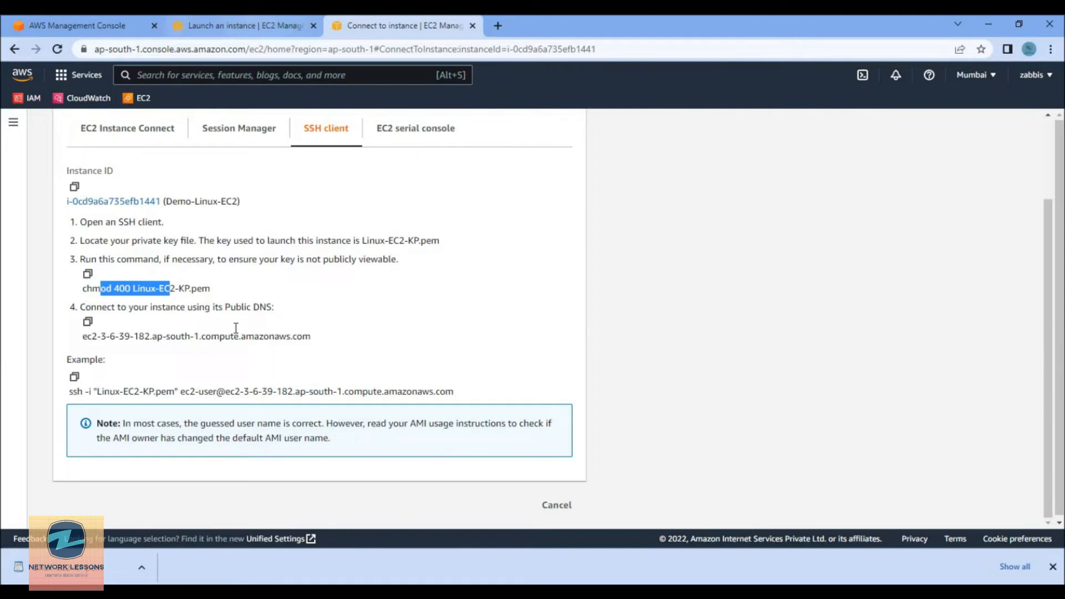
- Select Demo-Linux-EC2 in the instance list in a separate browser tab and examine its IP addresses, platform and placement details
key(ctrl+shift+Tab)
click(289, 191)
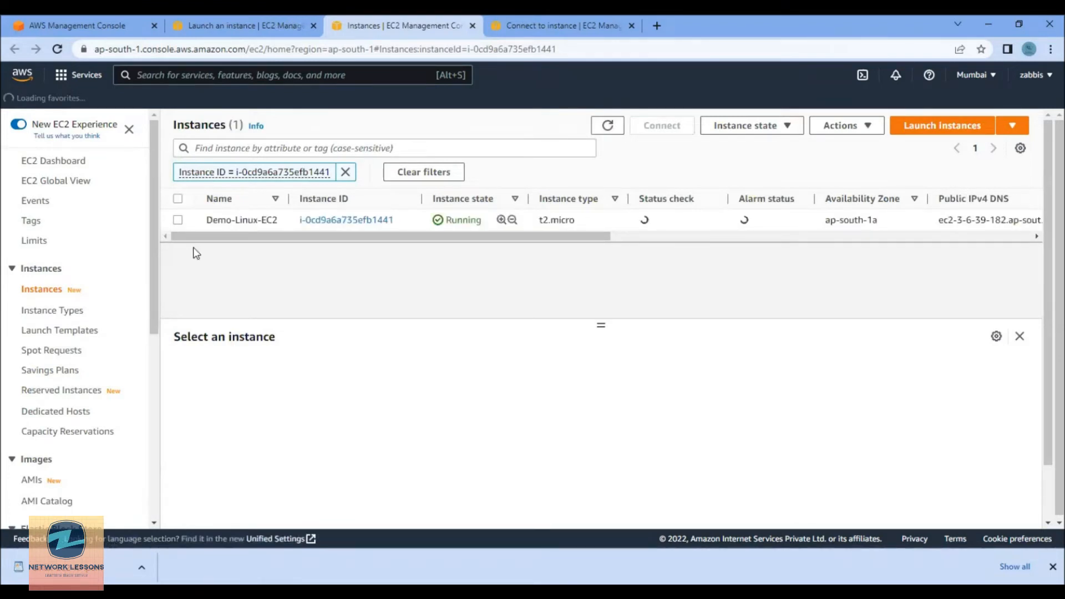
click(177, 219)
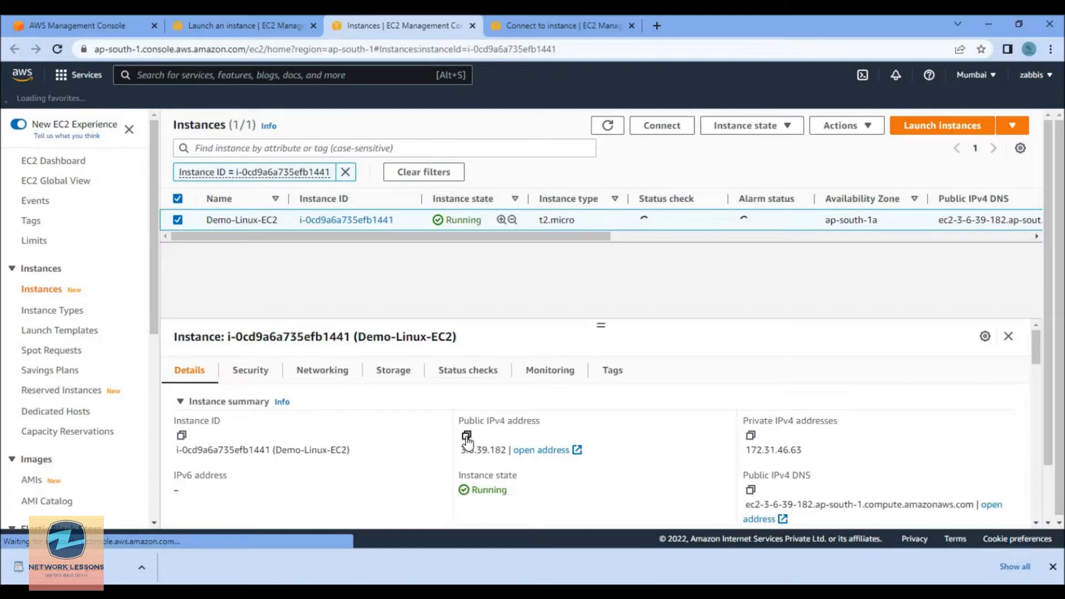
scroll(365, 445, down, 2)
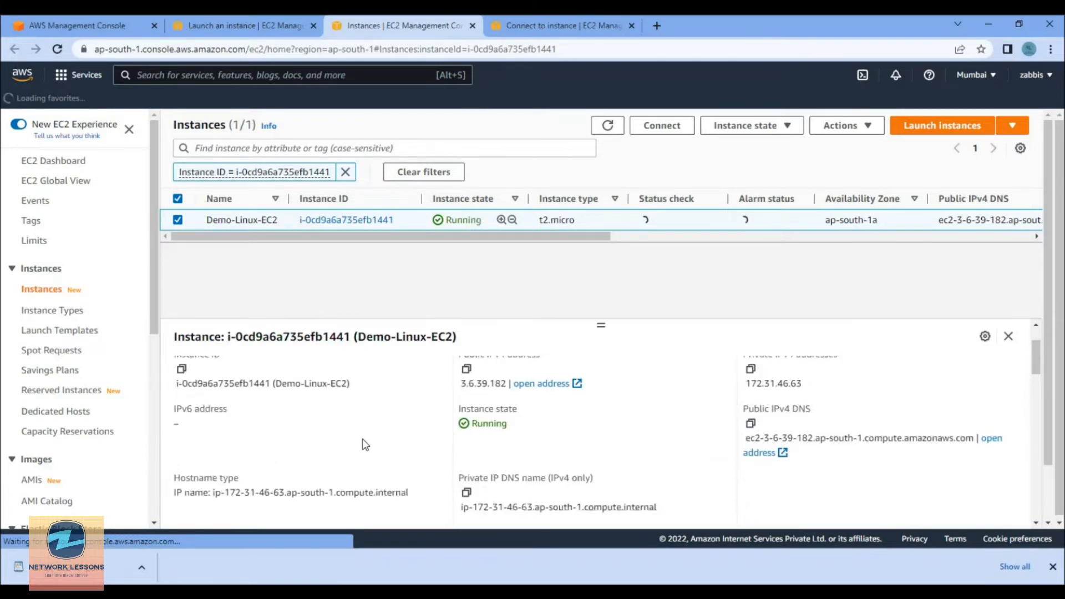
scroll(365, 444, down, 2)
scroll(365, 445, down, 2)
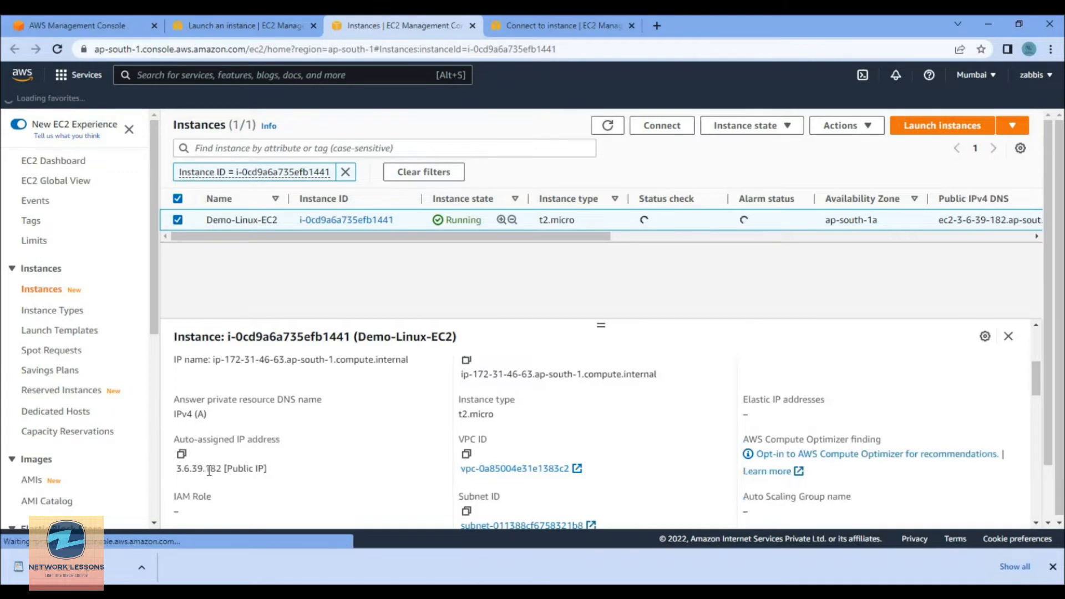
scroll(205, 411, down, 3)
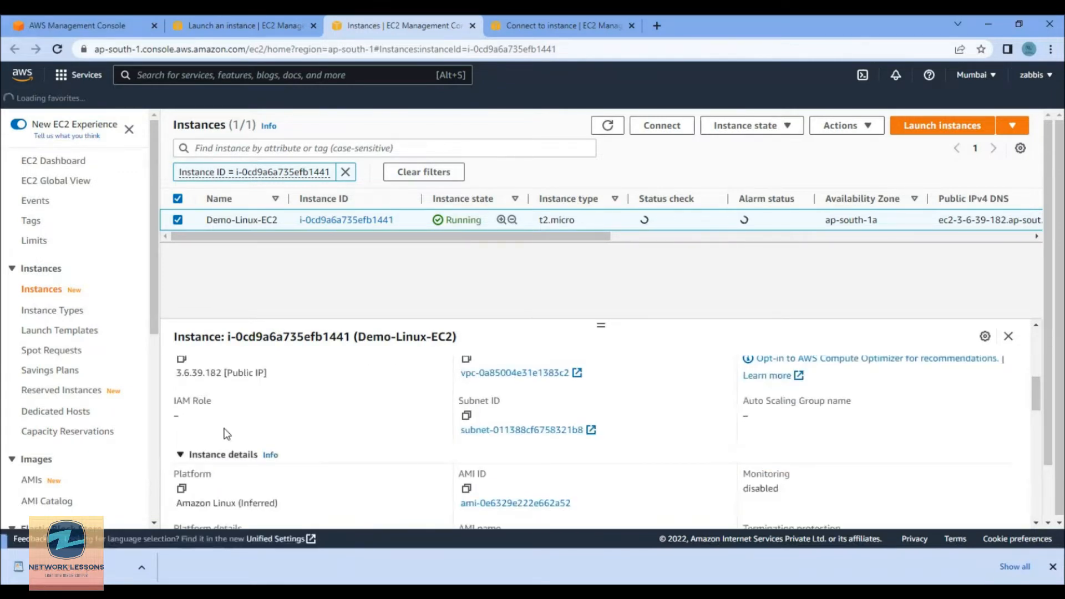
scroll(484, 468, up, 3)
scroll(817, 475, up, 3)
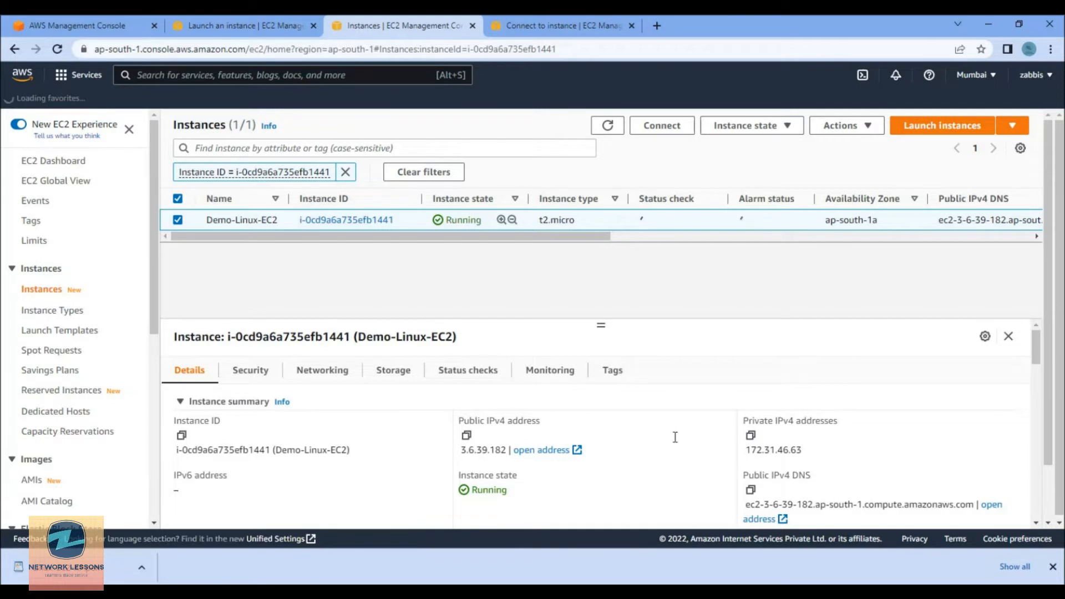
scroll(465, 435, down, 10)
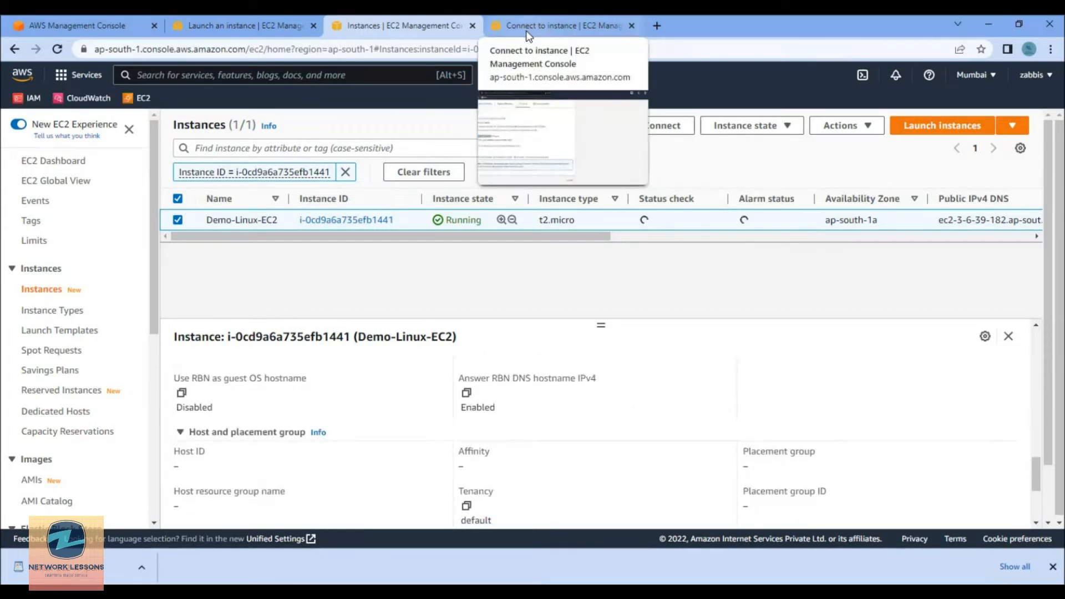
- Switch to Windows PowerShell, run ssh without arguments to check the client, and return to the instance's SSH connection instructions
click(510, 594)
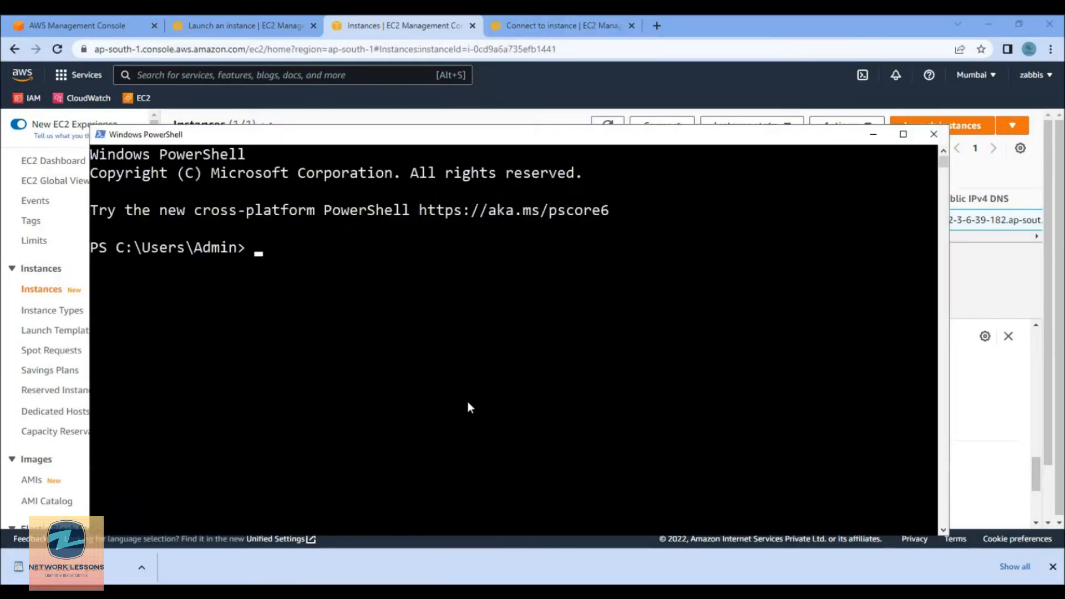
text(ssh)
key(Return)
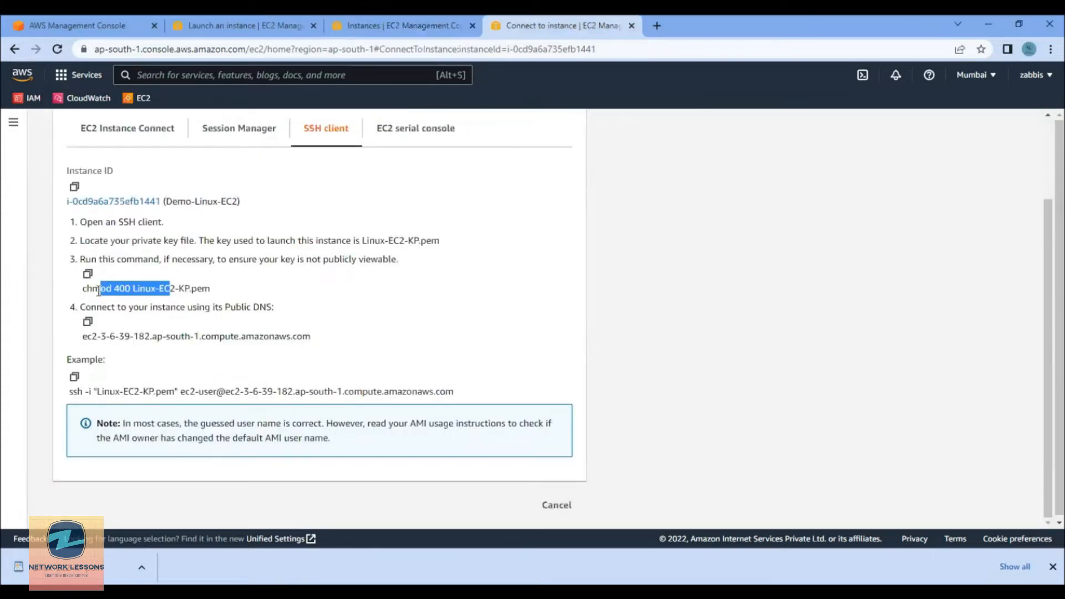
click(113, 289)
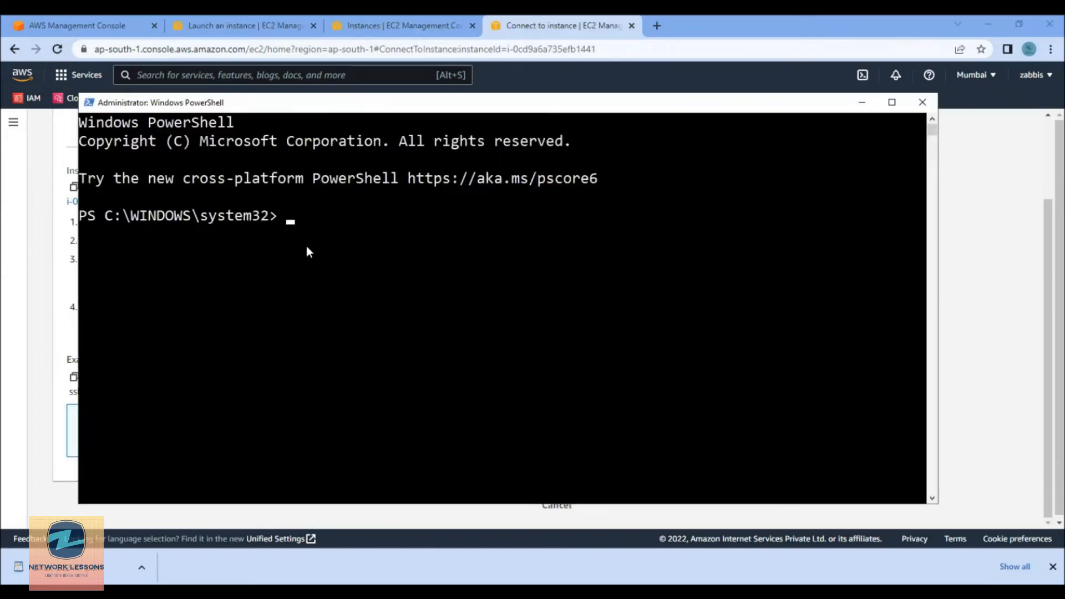
- Try to restrict the key file's permissions in PowerShell with chmod 0400 C:\Users\Admin\Downloads\Linux-EC2-KP.pem
key(Return)
key(Return)
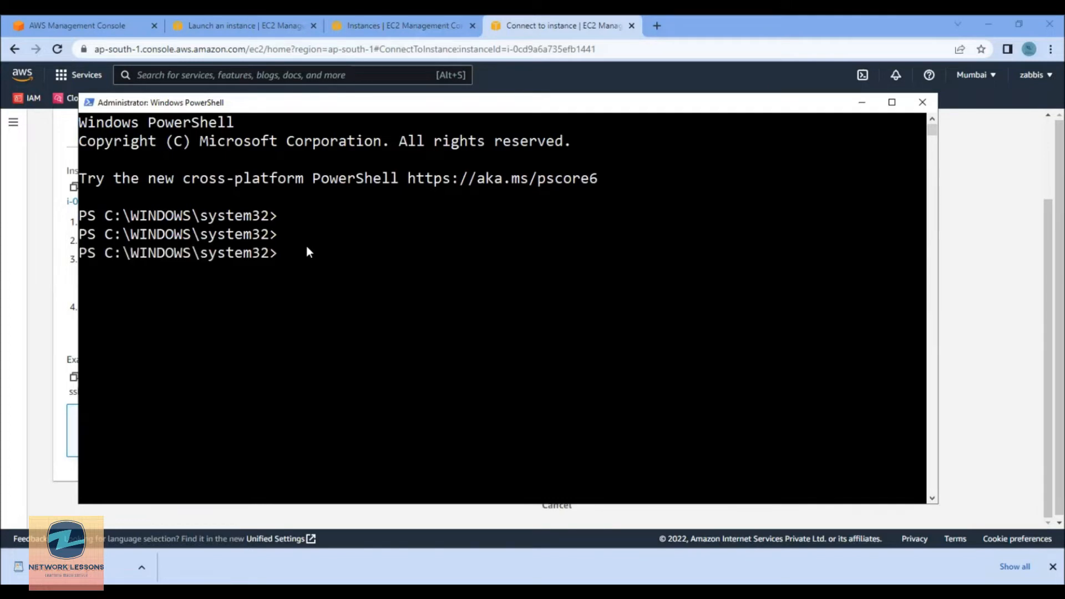
text(chmod 0400 C:\Users\Admin\Downloads\Linux-EC2-KP.pem)
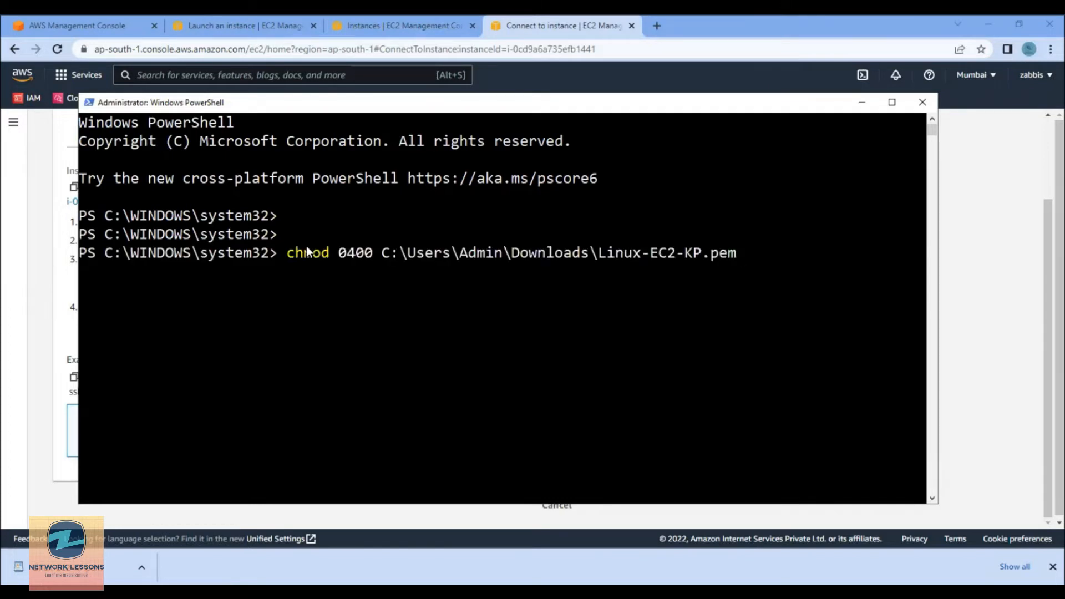
key(Return)
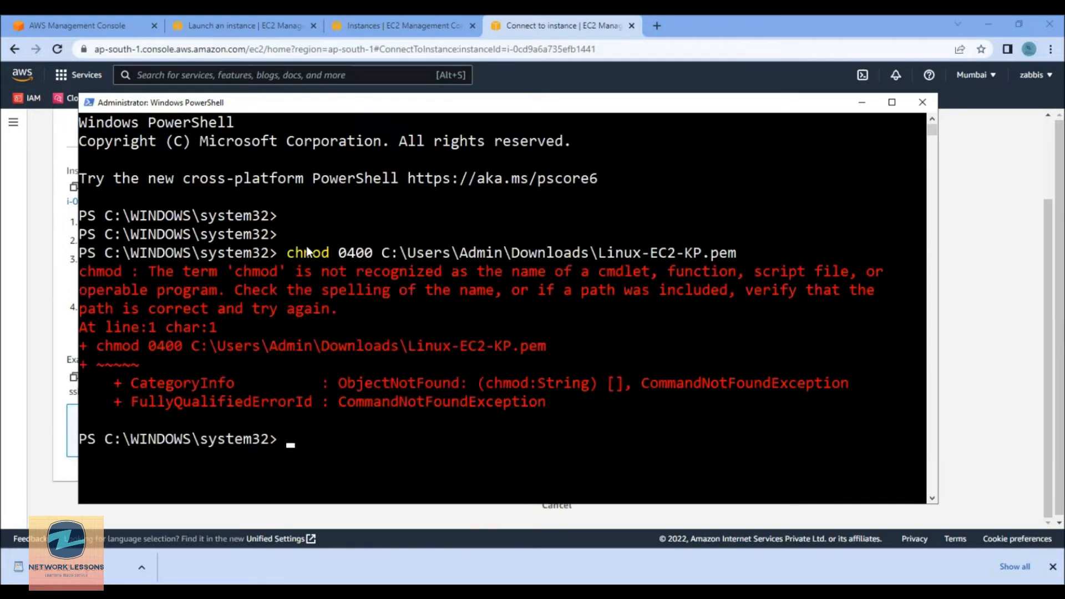
- Try the permission change with mode 400 instead, reusing the path C:\Users\Admin\Downloads\Linux-EC2-KP.pem
text(chmod 400)
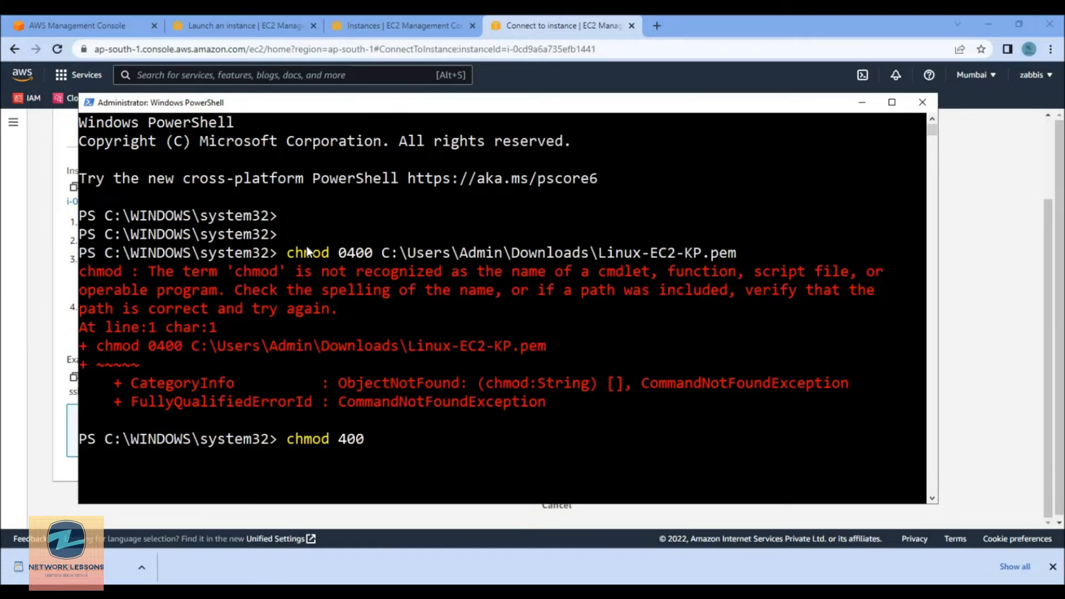
drag(386, 253, 735, 259)
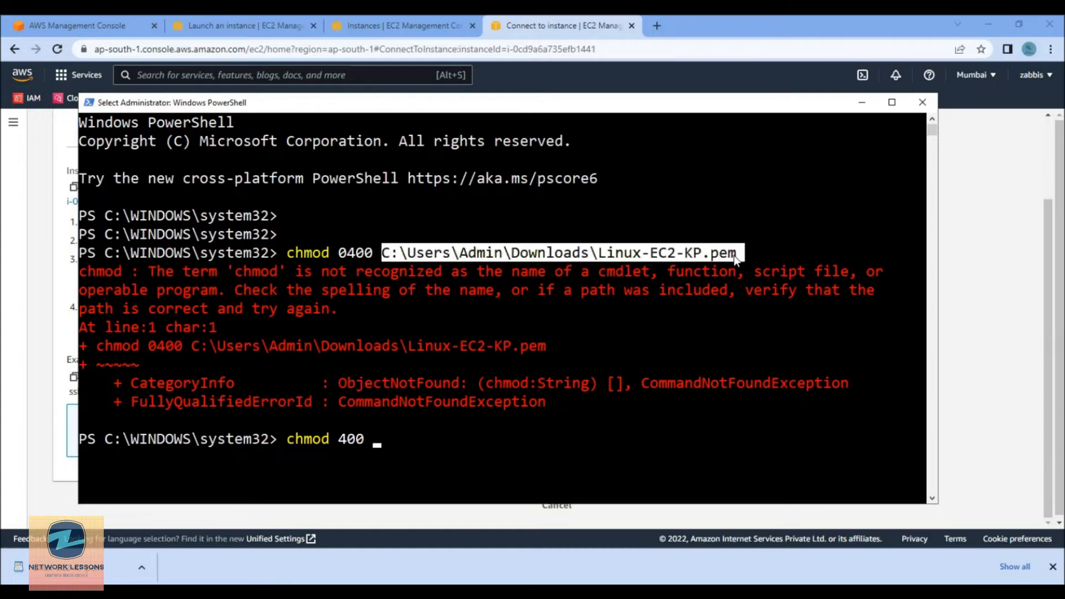
right_click(577, 376)
right_click(577, 377)
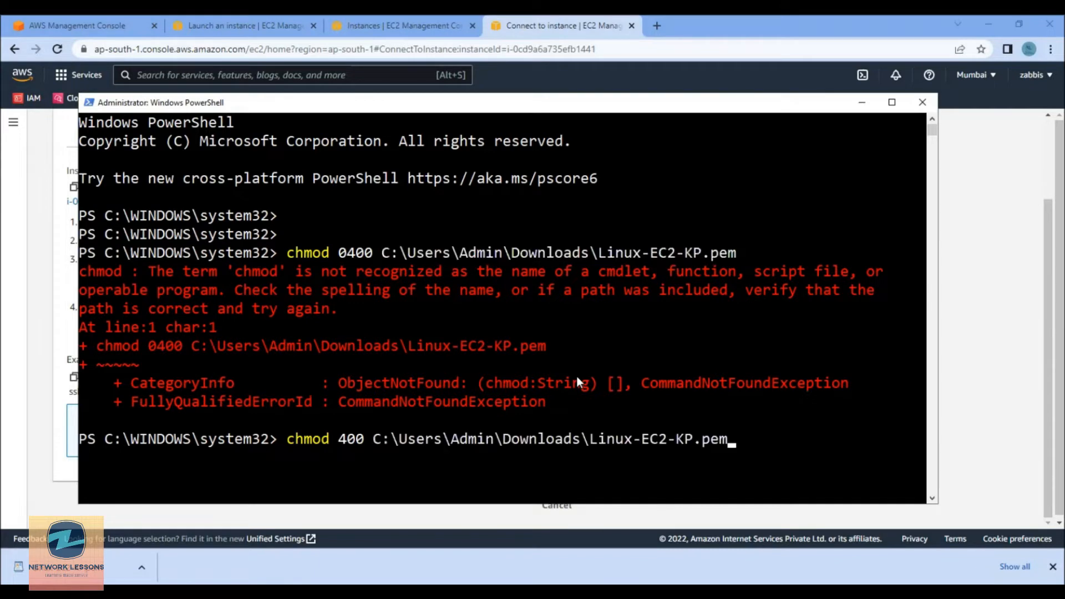
key(Return)
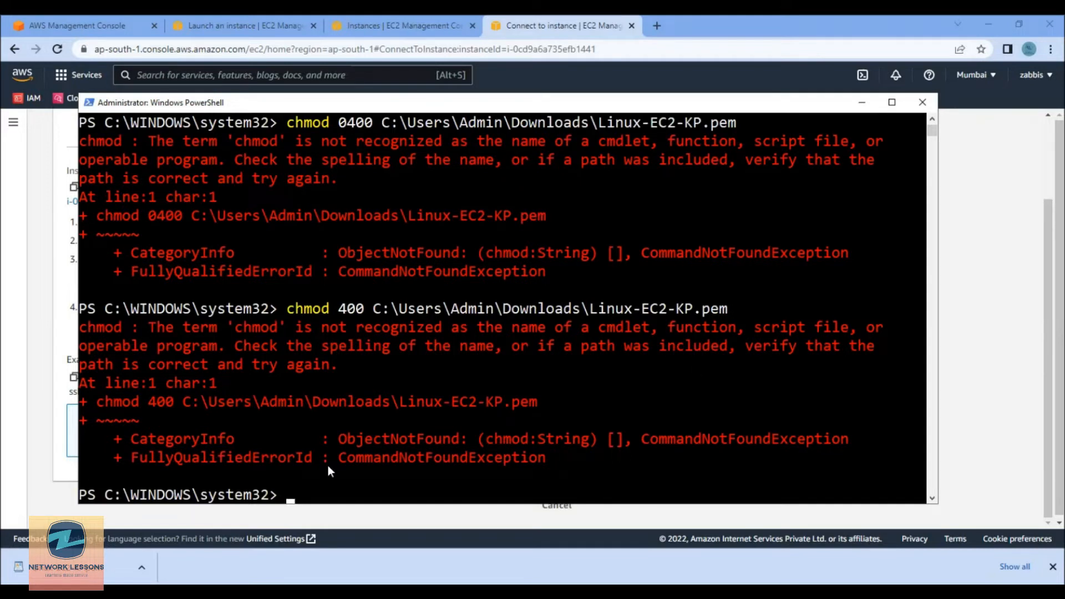
- Compose the start of the connection command: ssh -i C:\Users\Admin\Downloads\Linux-EC2-KP.pem ec2-user@, without running it
text(ssh -i)
drag(376, 309, 399, 308)
drag(728, 309, 725, 312)
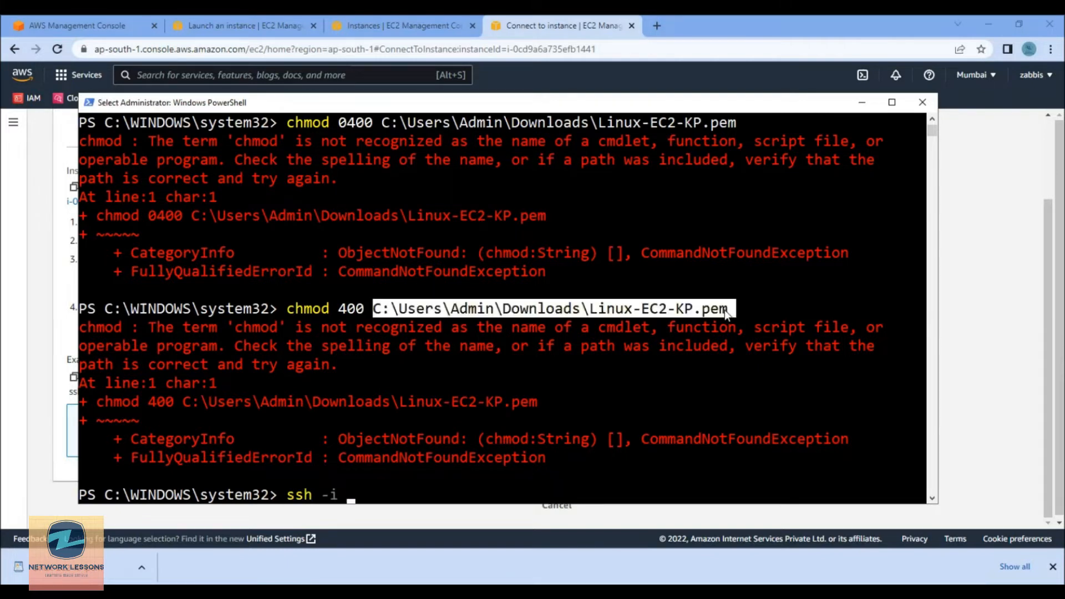
right_click(577, 389)
right_click(577, 389)
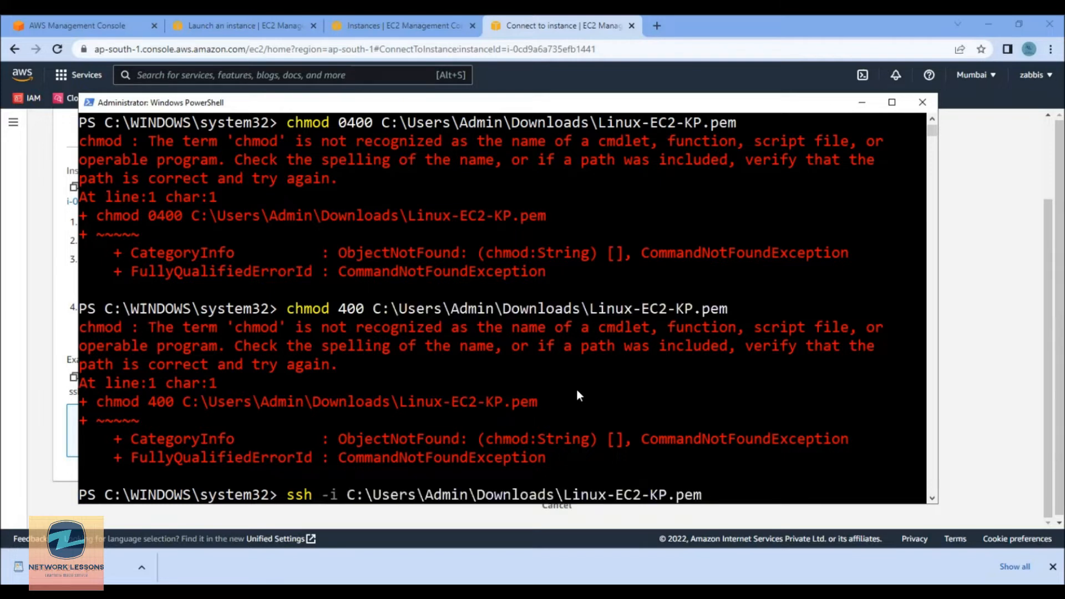
text(ec2-user@)
- Copy the public IPv4 address of Demo-Linux-EC2 from its instance details in the browser and return to the SSH connection page
click(403, 26)
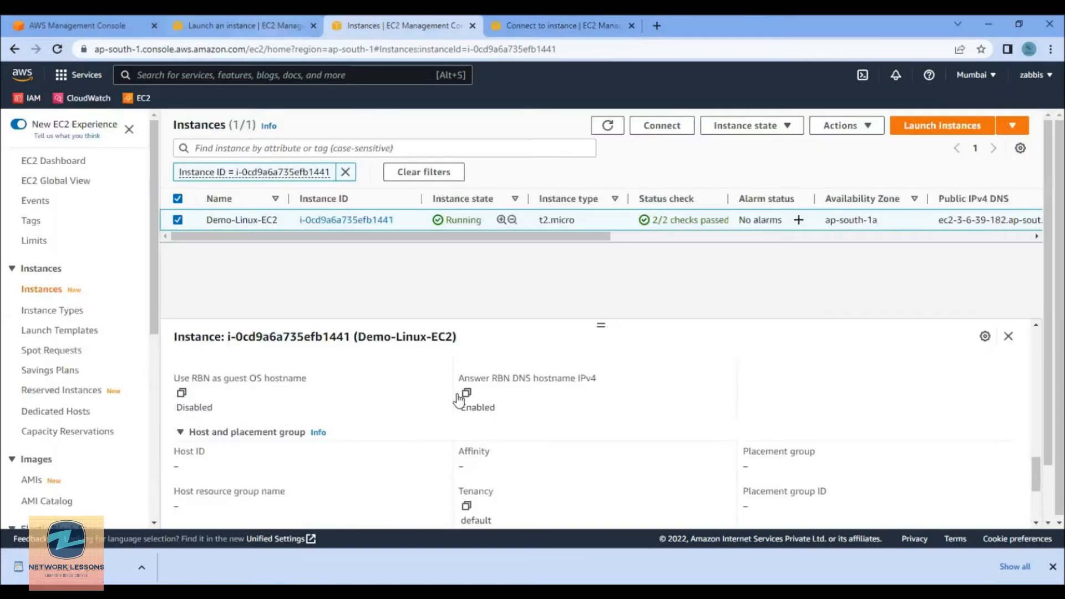
scroll(462, 408, up, 5)
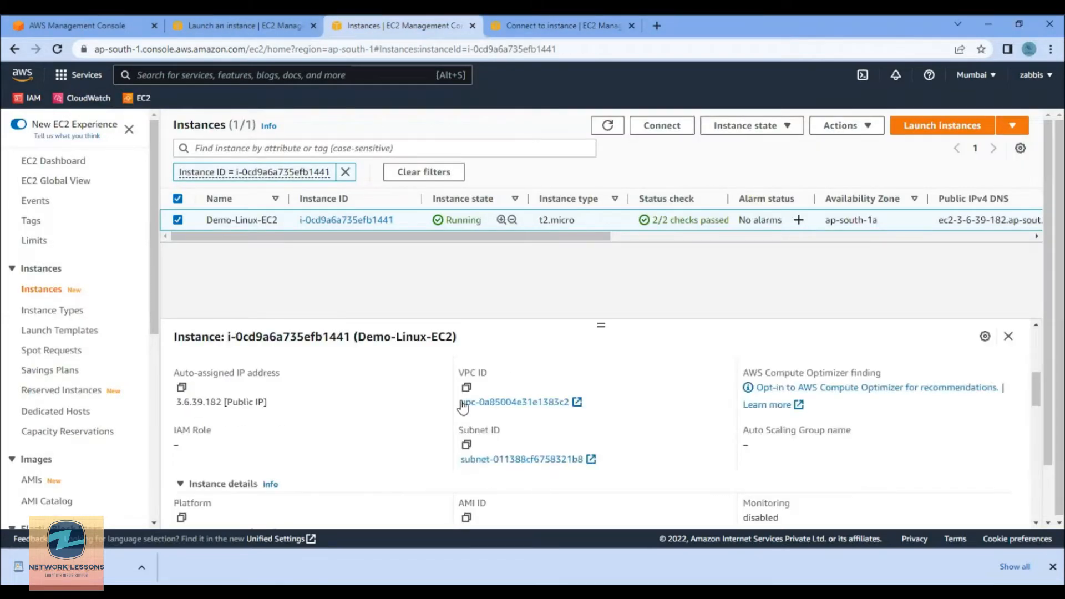
scroll(462, 414, up, 5)
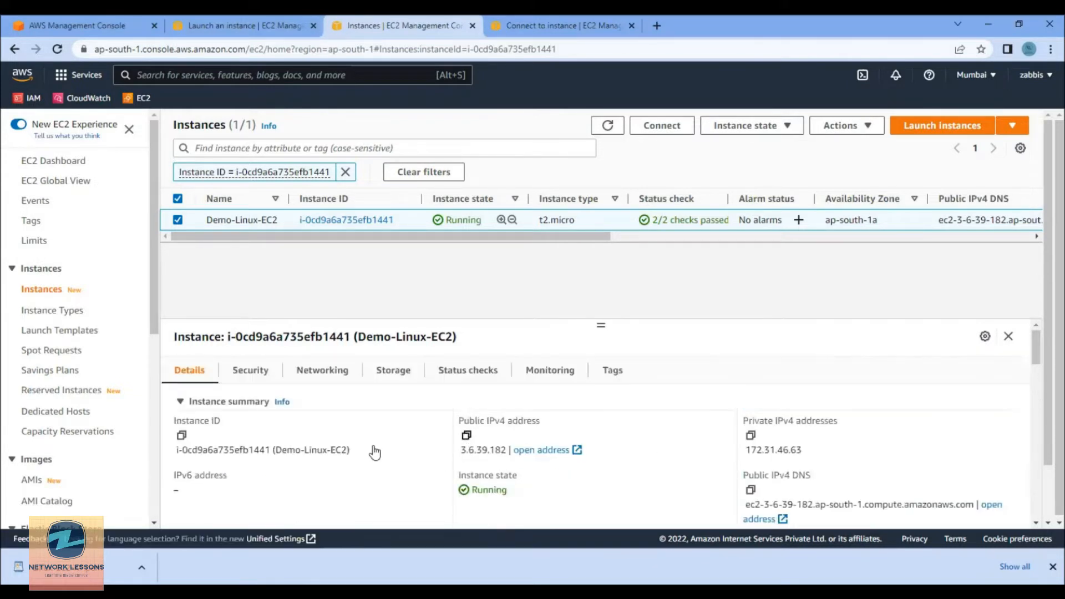
scroll(774, 417, down, 1)
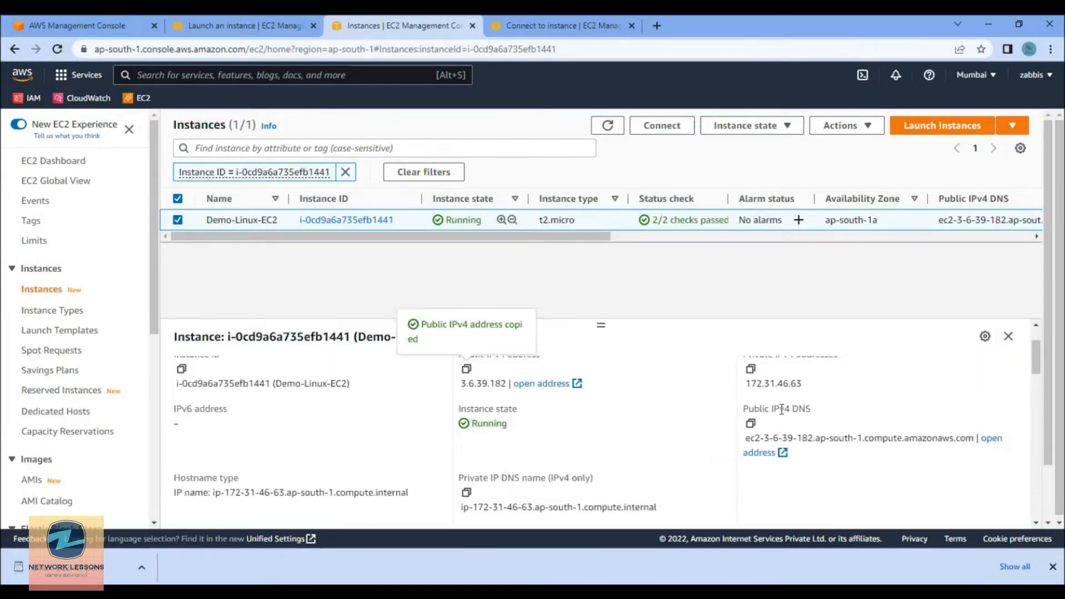
click(551, 27)
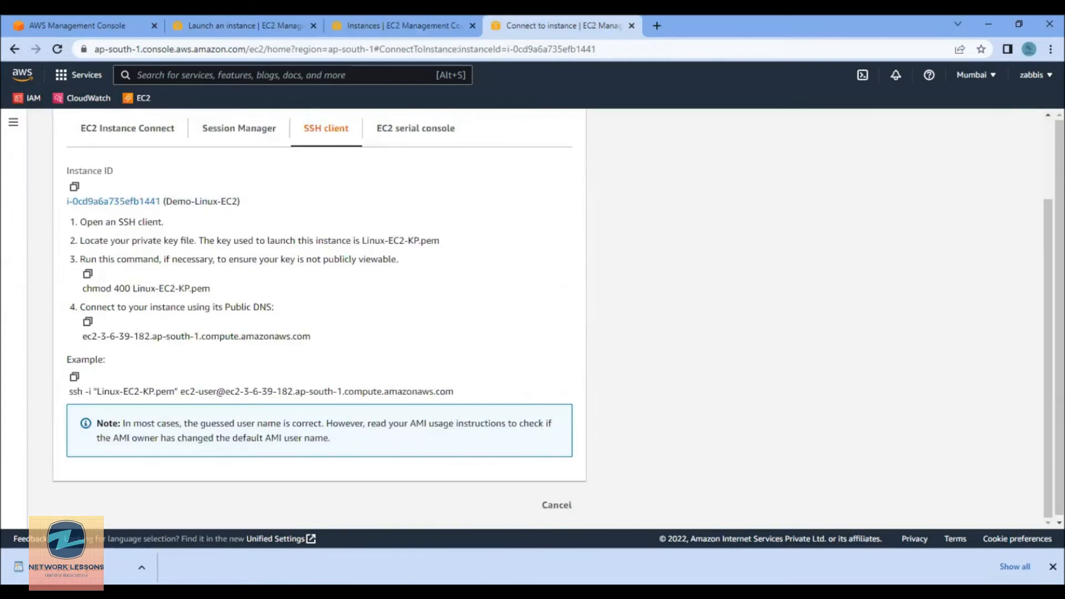
- Switch to PowerShell, complete the ssh command with host 3.6.39.182, run it and answer yes to accept the host key
key(alt+Tab)
right_click(788, 462)
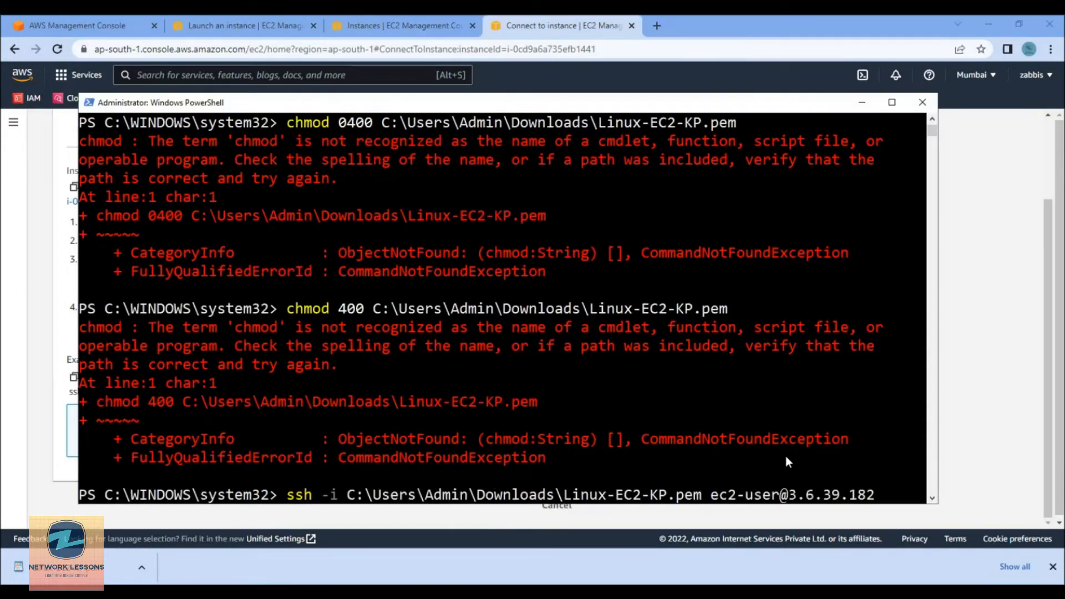
key(Return)
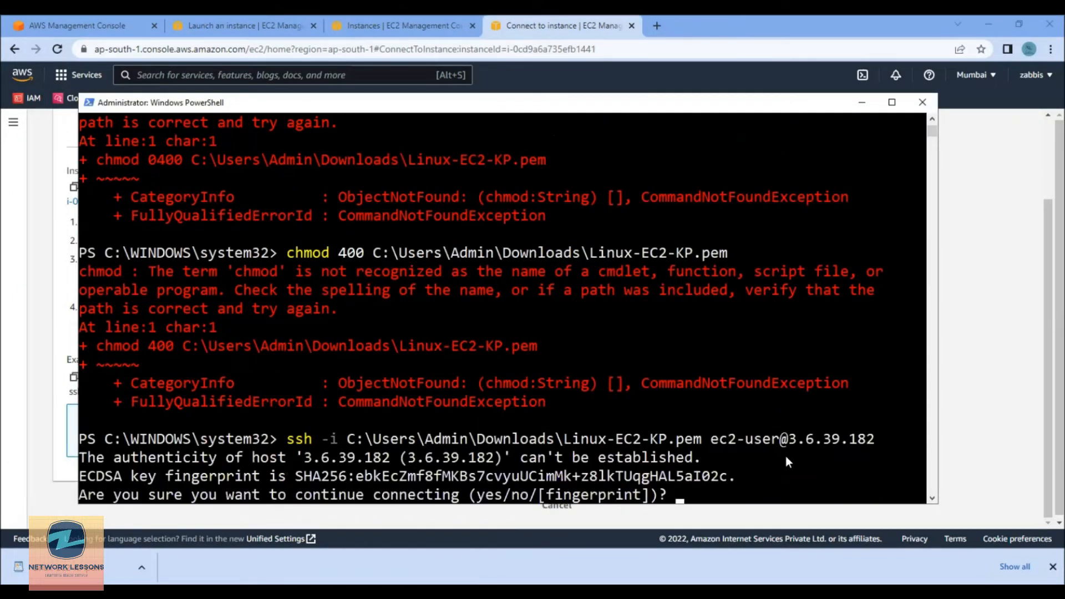
text(yes)
key(Return)
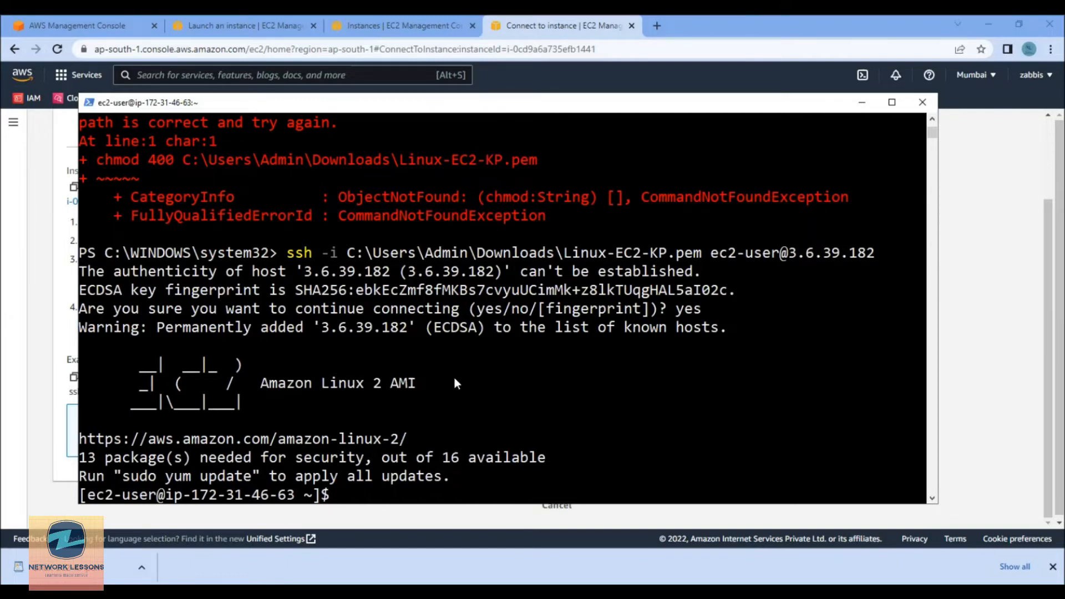
- Test the instance's internet connectivity by pinging 8.8.8.8, and stop the ping after a few replies
scroll(454, 381, down, 2)
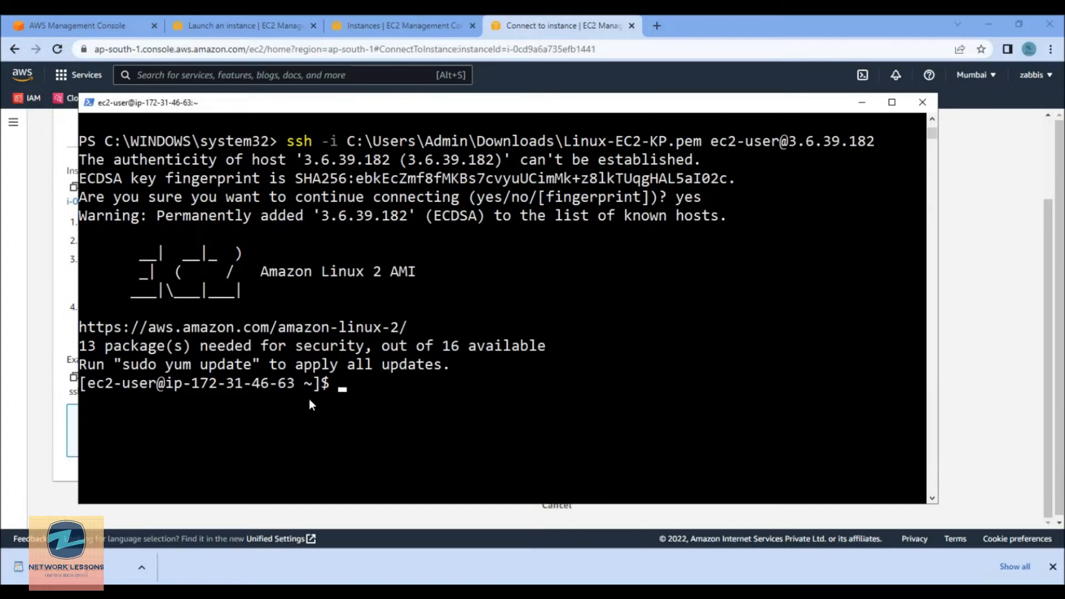
text(ping 8.8.88)
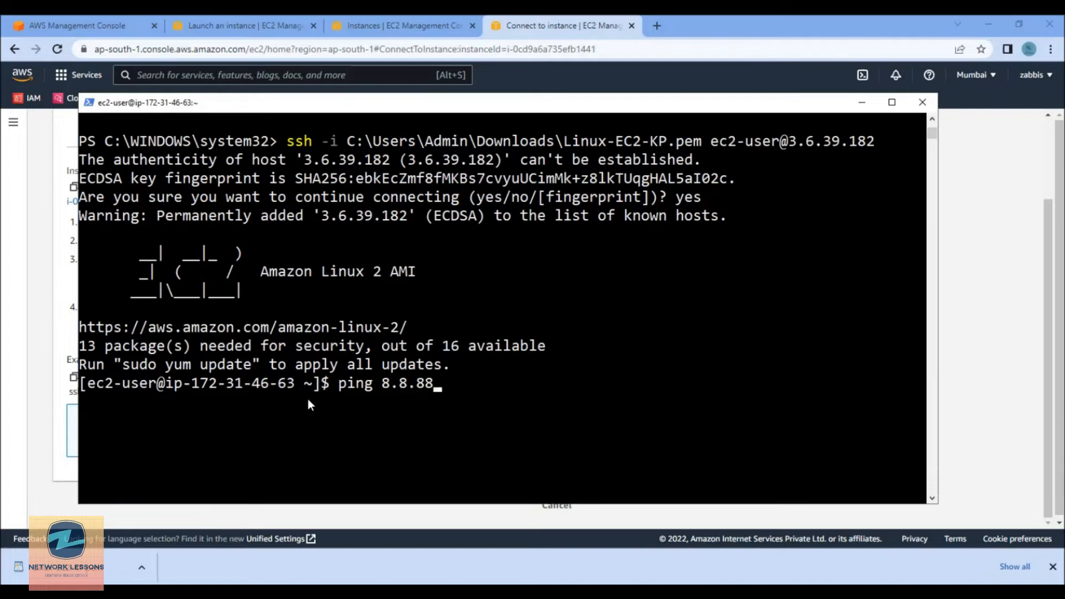
key(BackSpace)
text(.8)
key(Return)
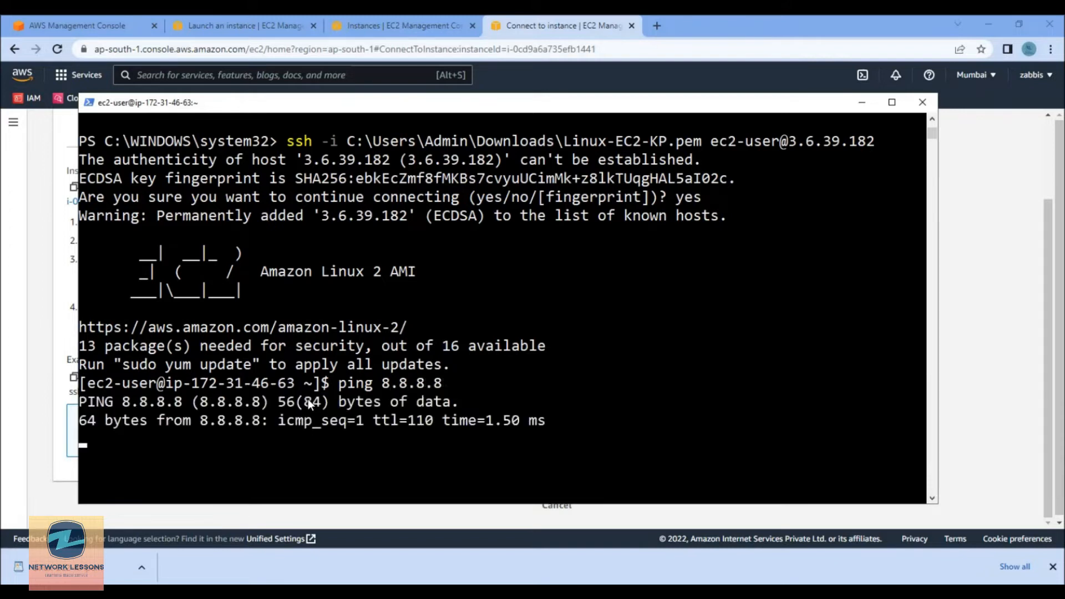
key(ctrl+c)
key(ctrl+c)
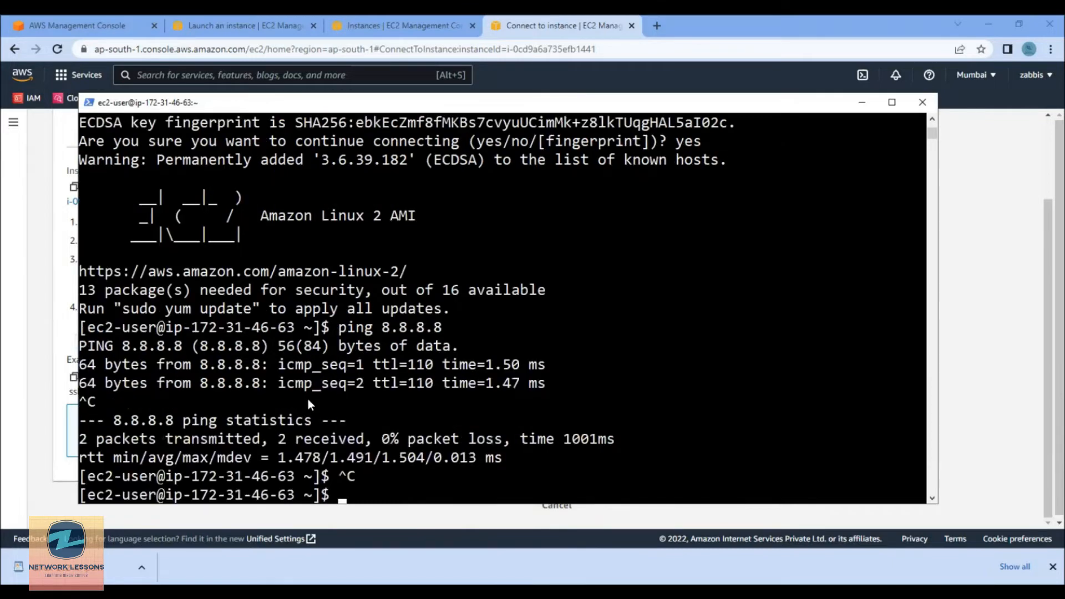
text(curl www.googlo)
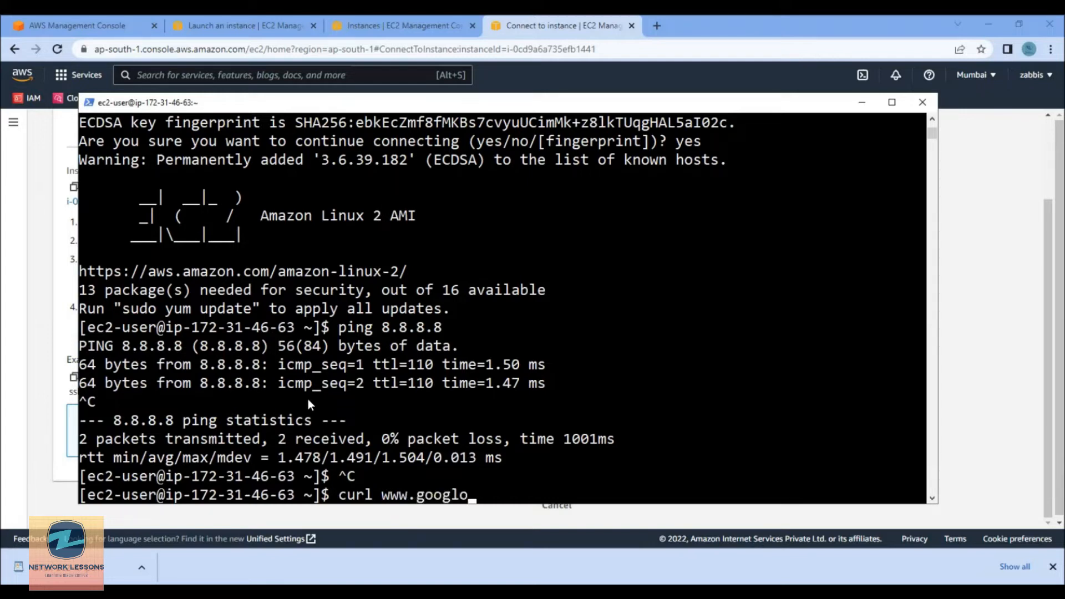
text(e)
key(BackSpace)
key(BackSpace)
text(e.com)
key(Return)
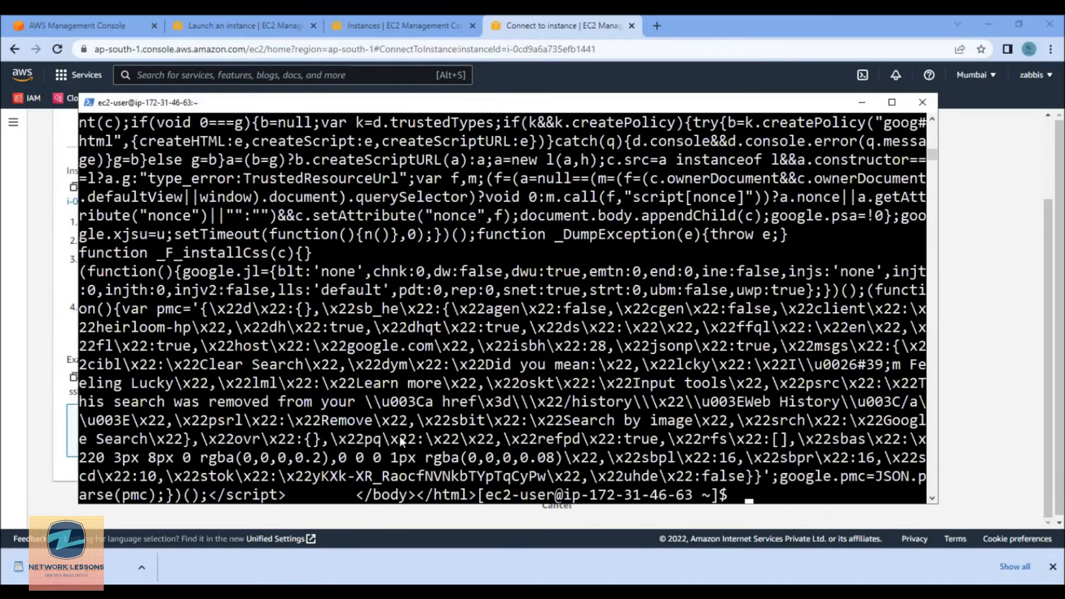
key(Return)
key(Return)
key(Return)
key(Return)
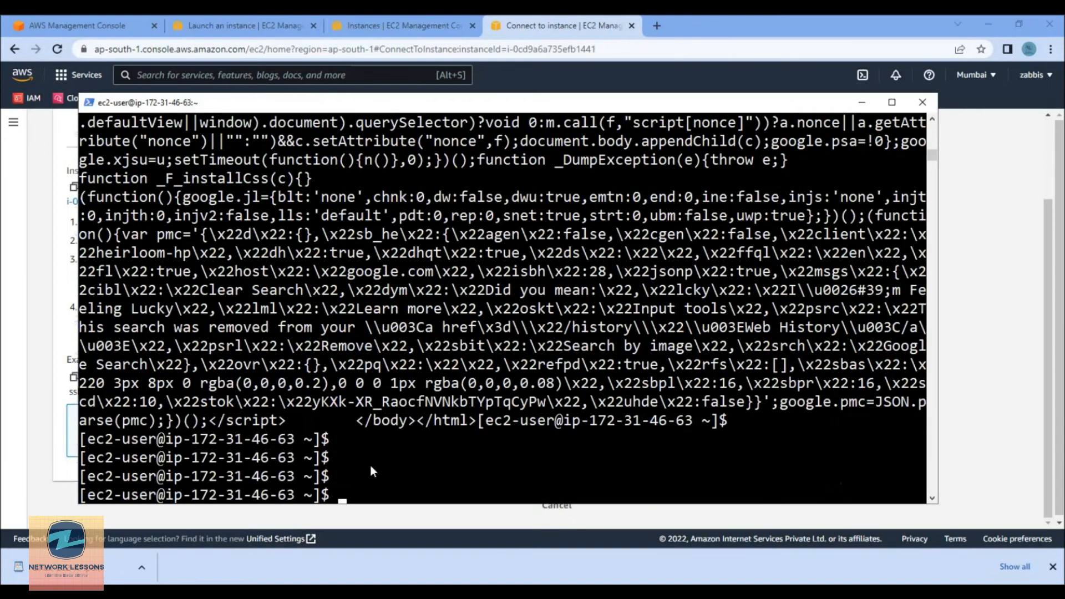
key(Return)
key(Return)
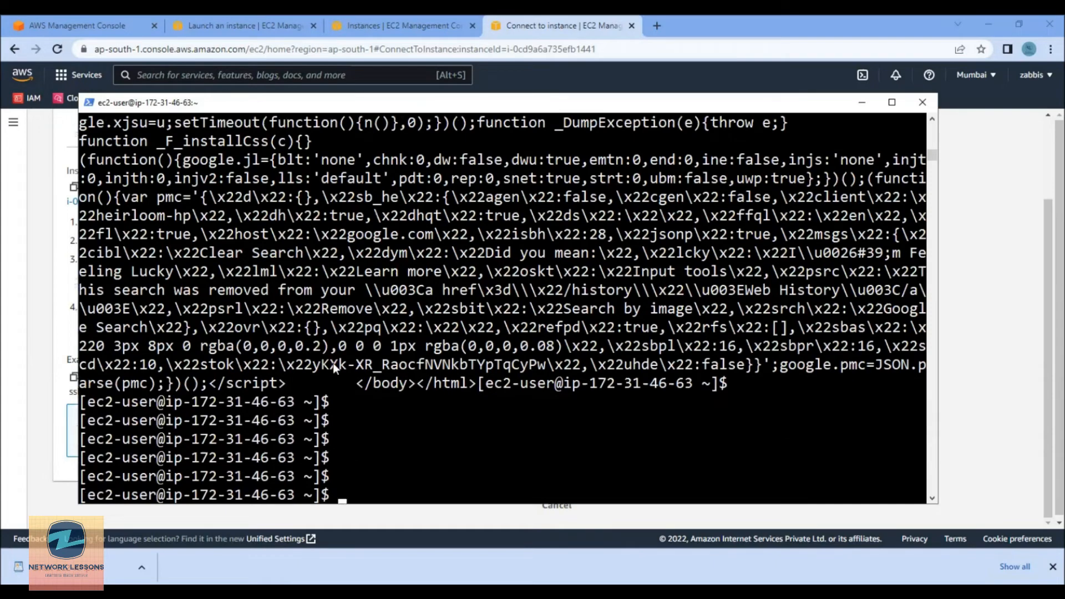
scroll(333, 363, up, 10)
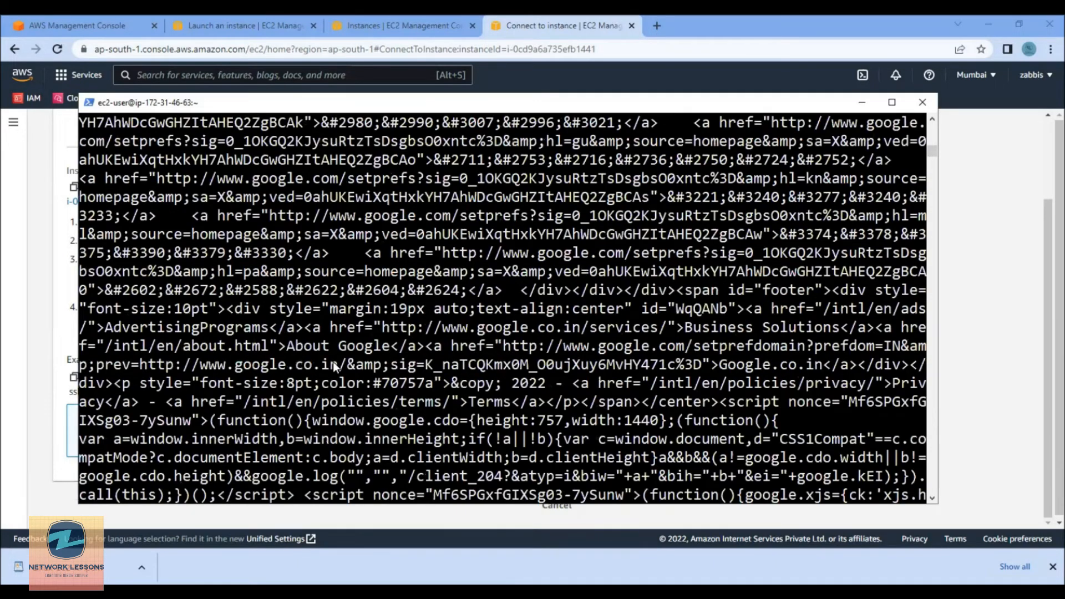
scroll(334, 382, up, 2)
scroll(349, 379, down, 15)
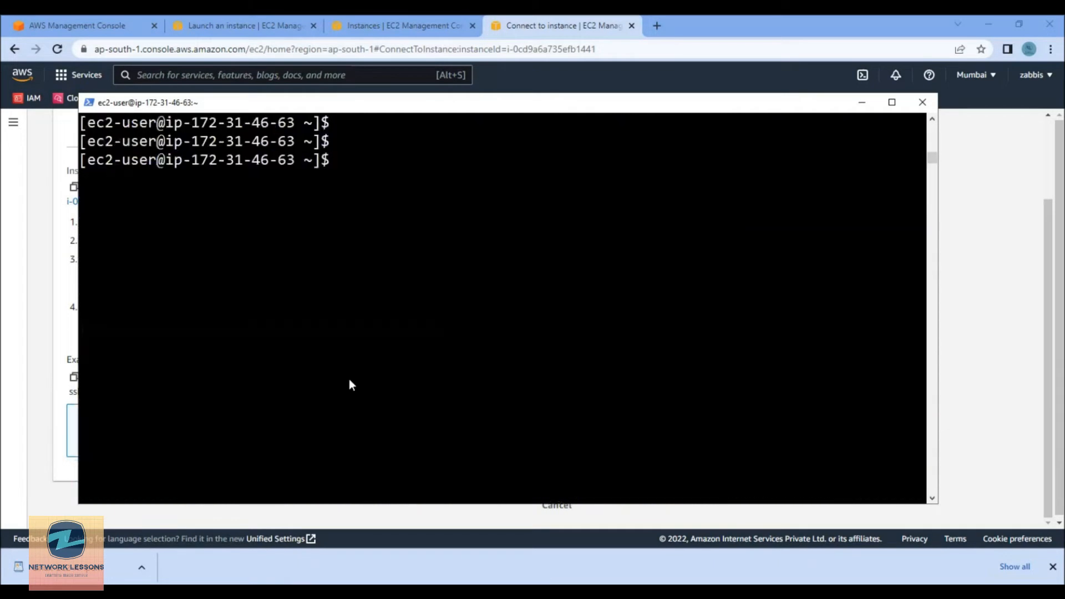
key(Return)
key(Return)
key(Return)
text(ping)
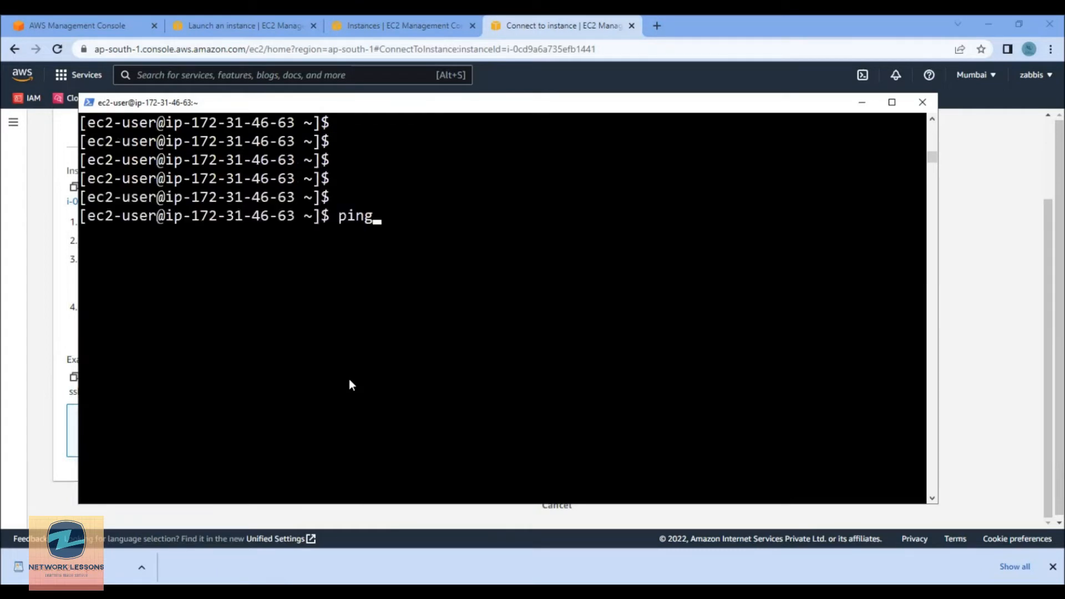
text( www.google.com)
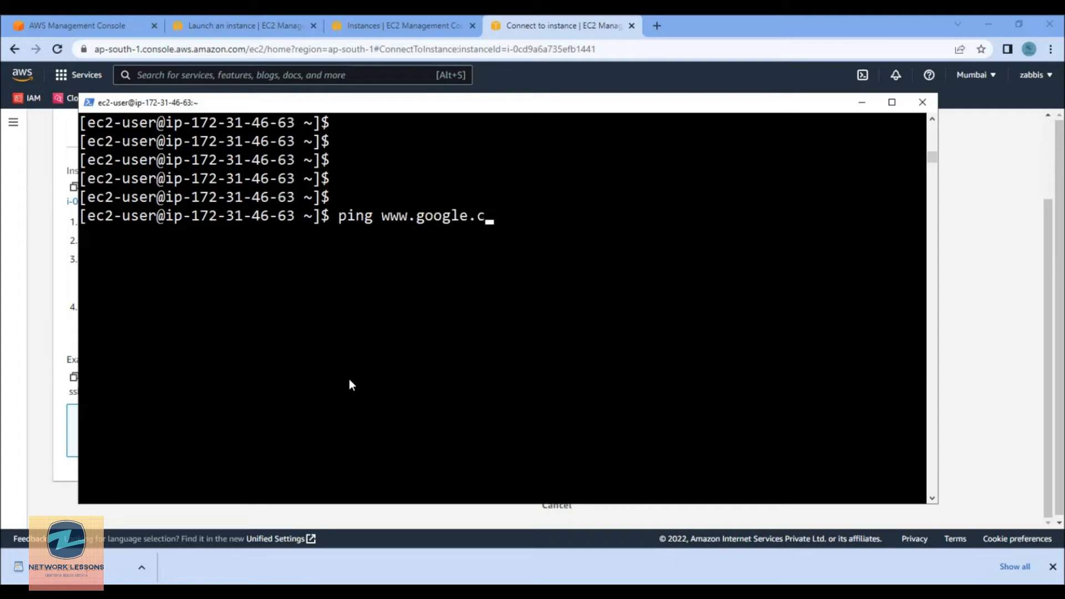
key(Return)
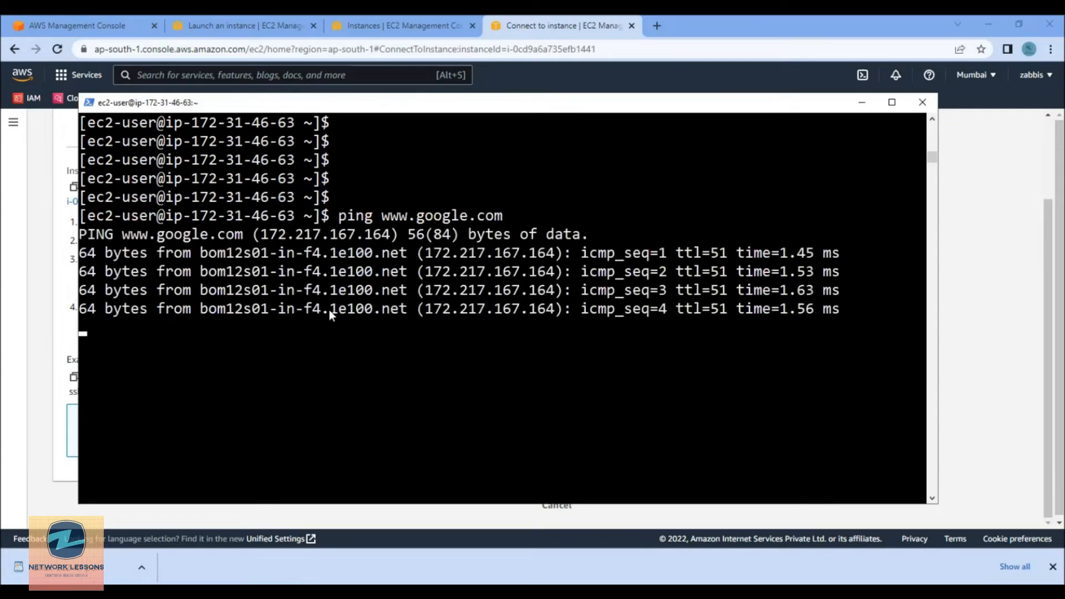
key(ctrl+c)
key(ctrl+c)
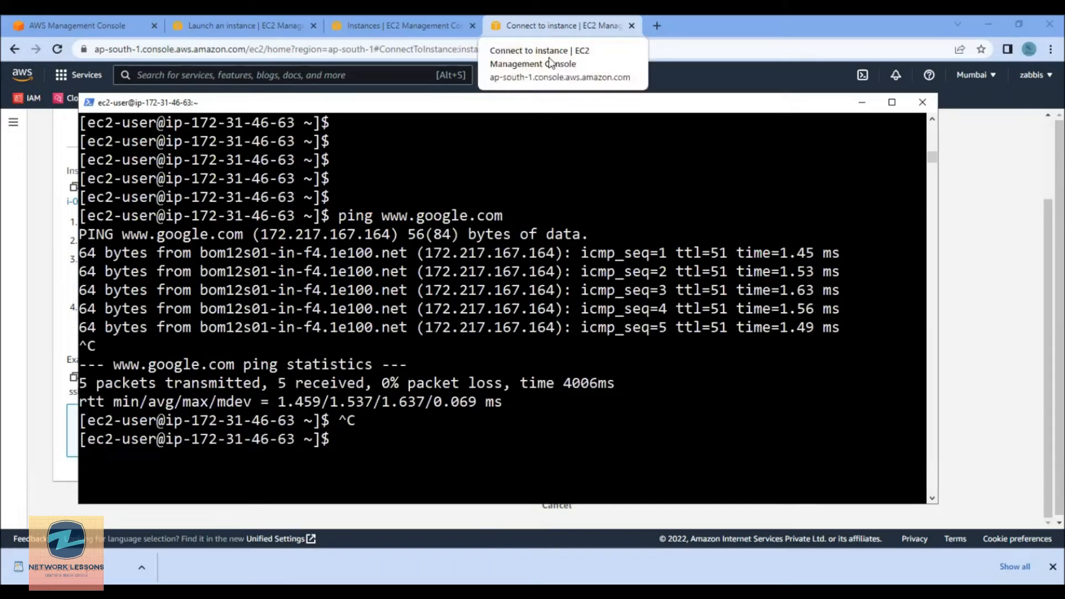
- Switch from PowerShell to PuTTY Key Generator and load the existing private key Linux-EC2-KP.pem from Downloads, with all file types listed
click(867, 106)
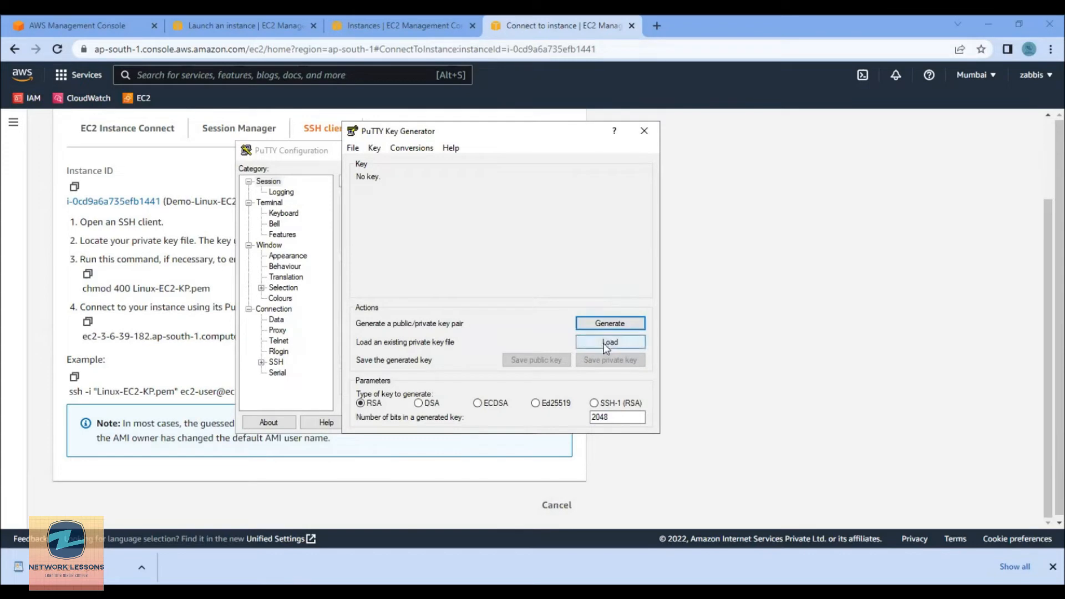
click(603, 343)
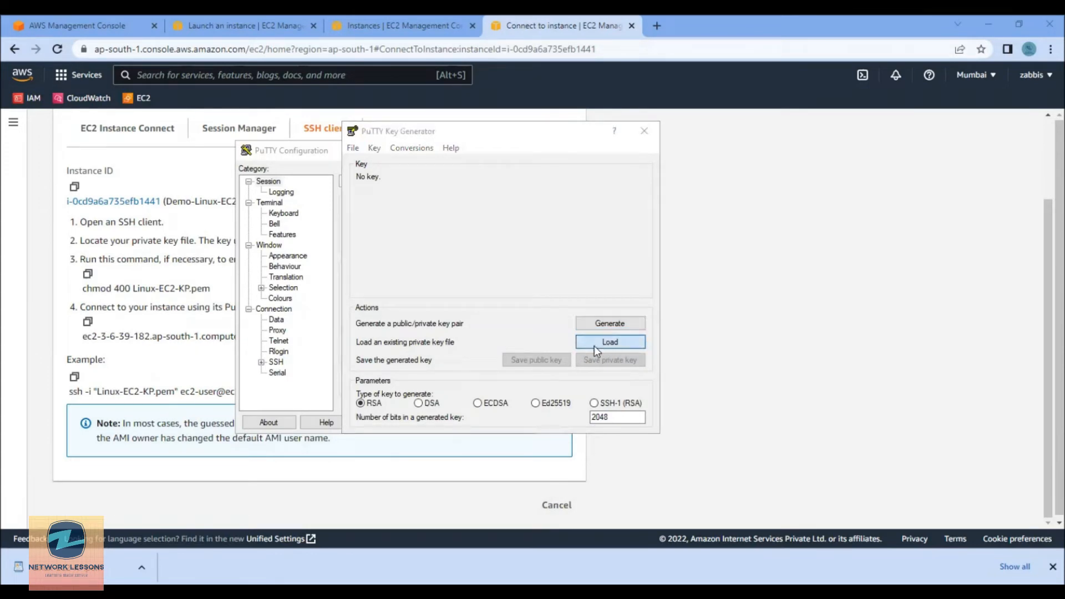
scroll(428, 310, down, 2)
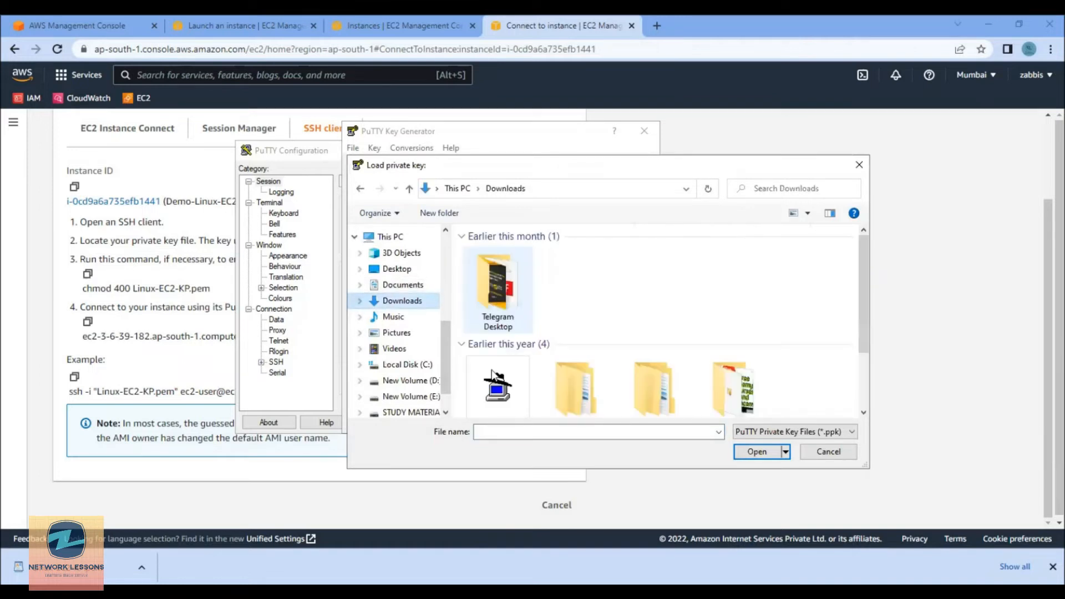
scroll(510, 361, down, 1)
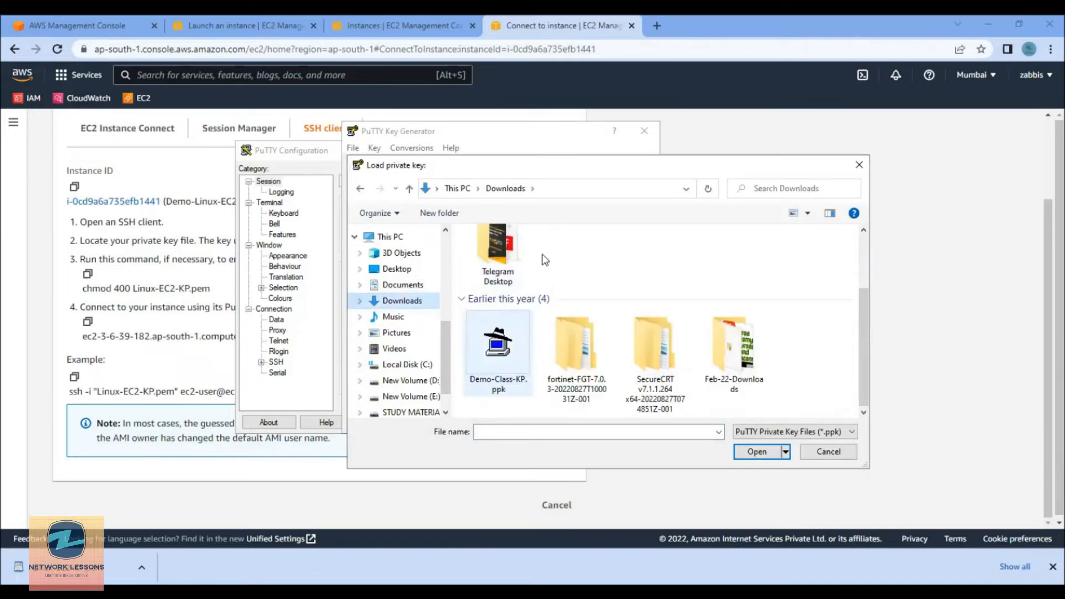
scroll(861, 227, up, 1)
click(814, 434)
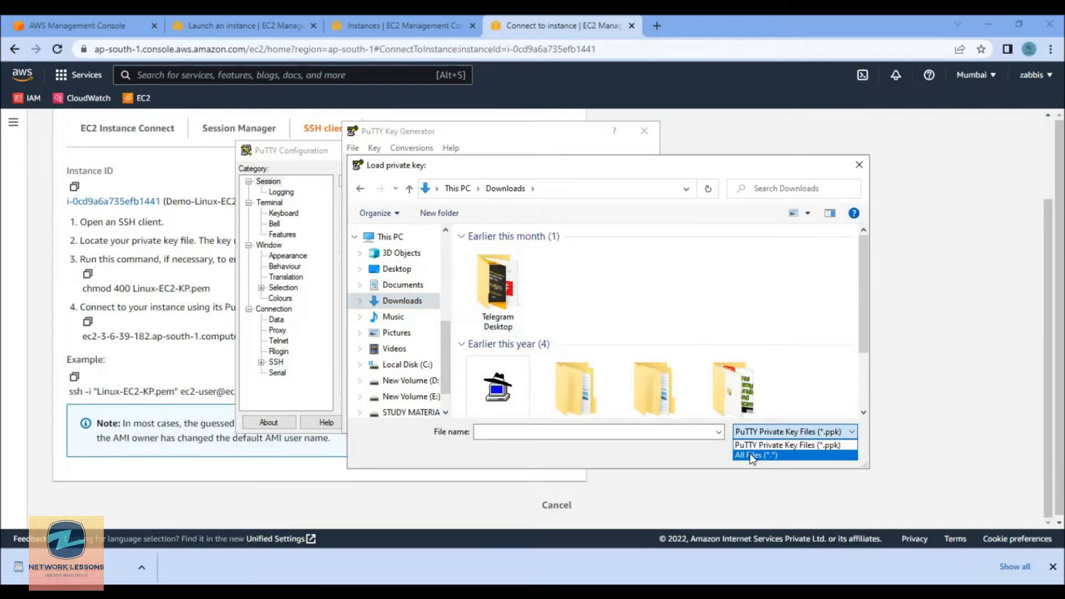
key(Return)
click(514, 291)
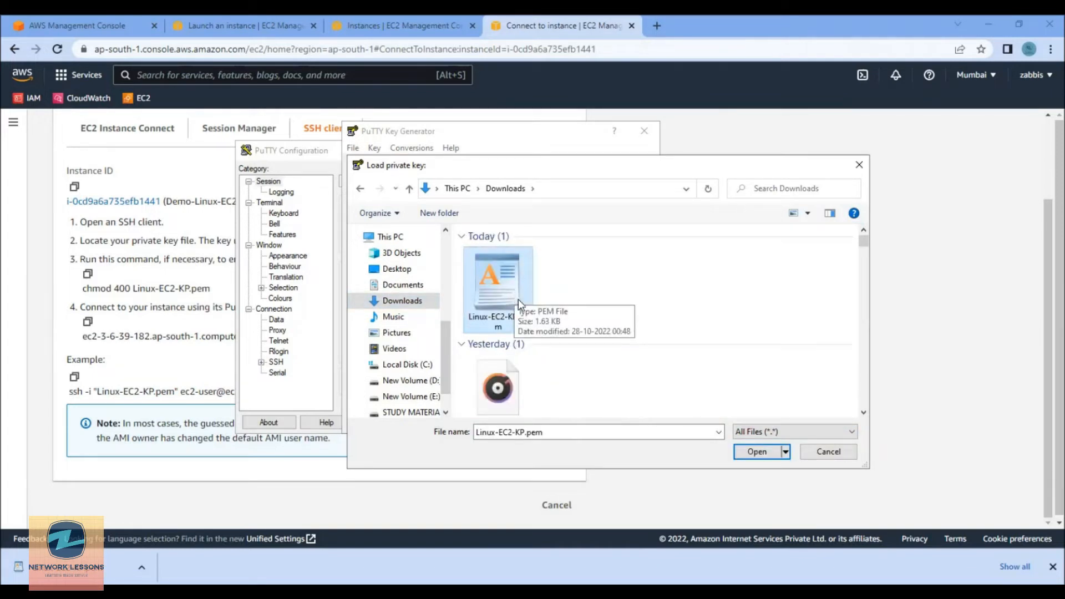
click(756, 452)
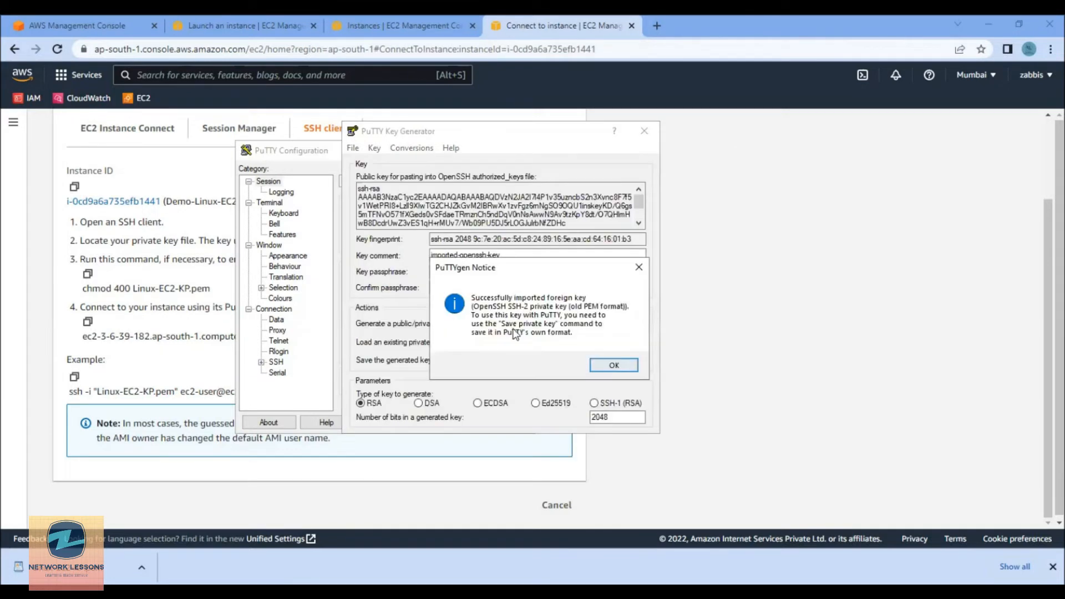
key(Return)
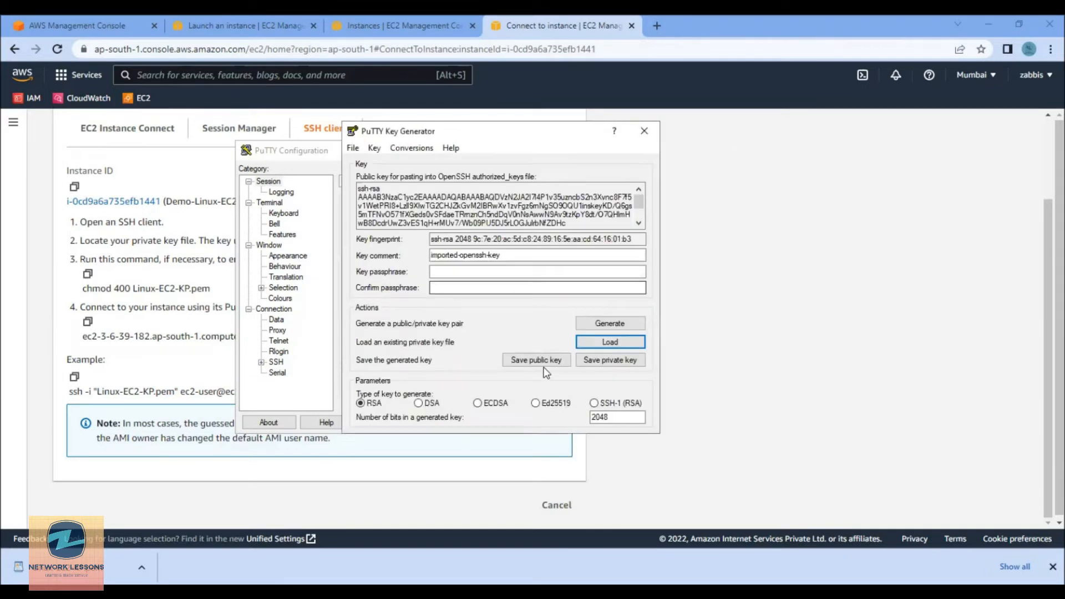
- Save the private key without a passphrase as Ec2-Linux.ppk in Downloads, in PuTTY Private Key format, and close the key generator
click(585, 359)
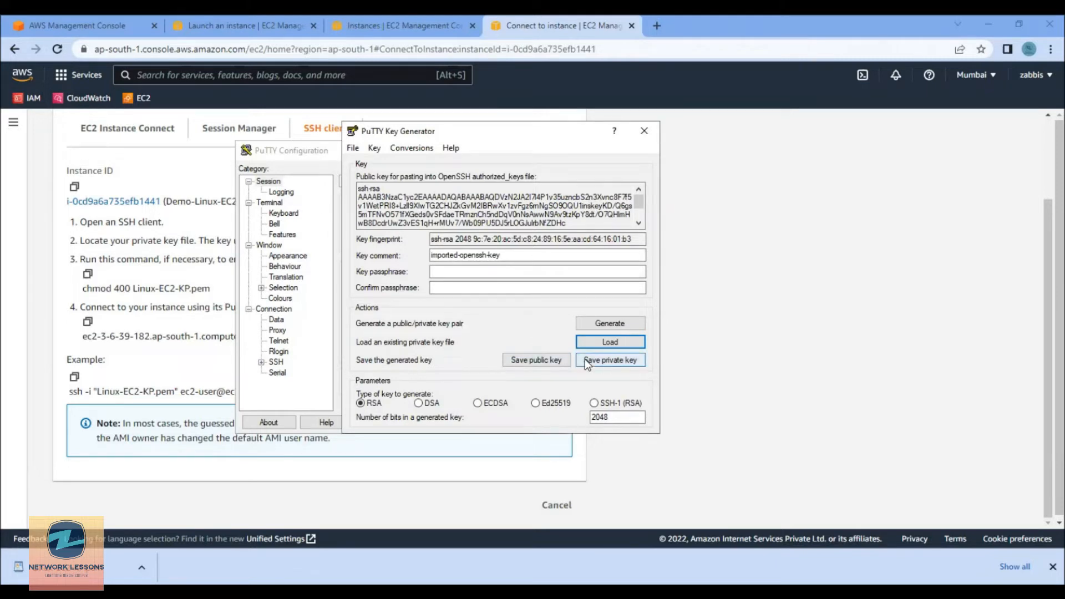
key(Return)
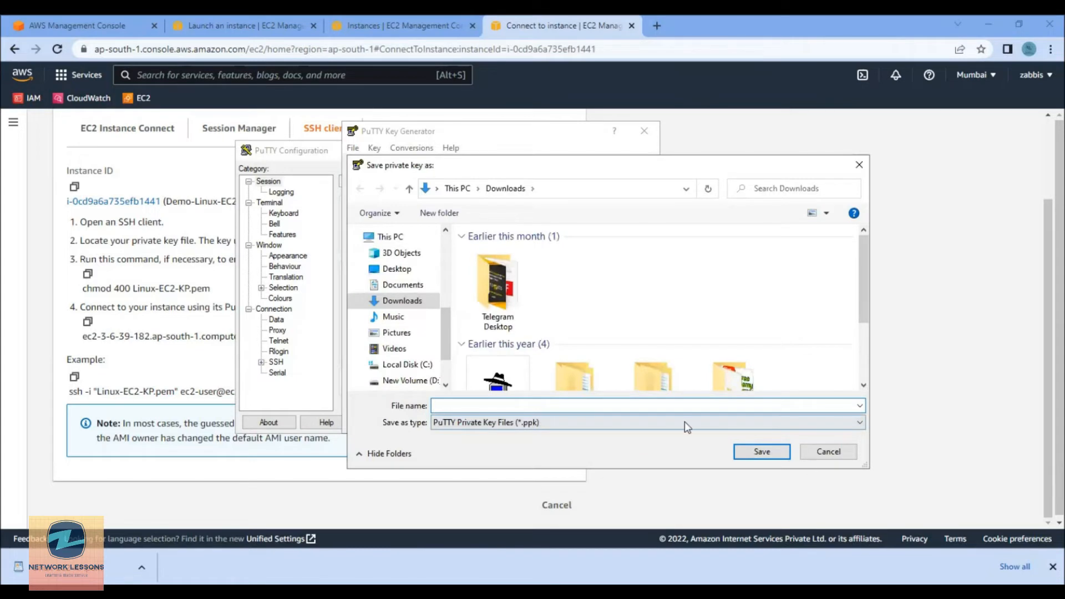
click(536, 425)
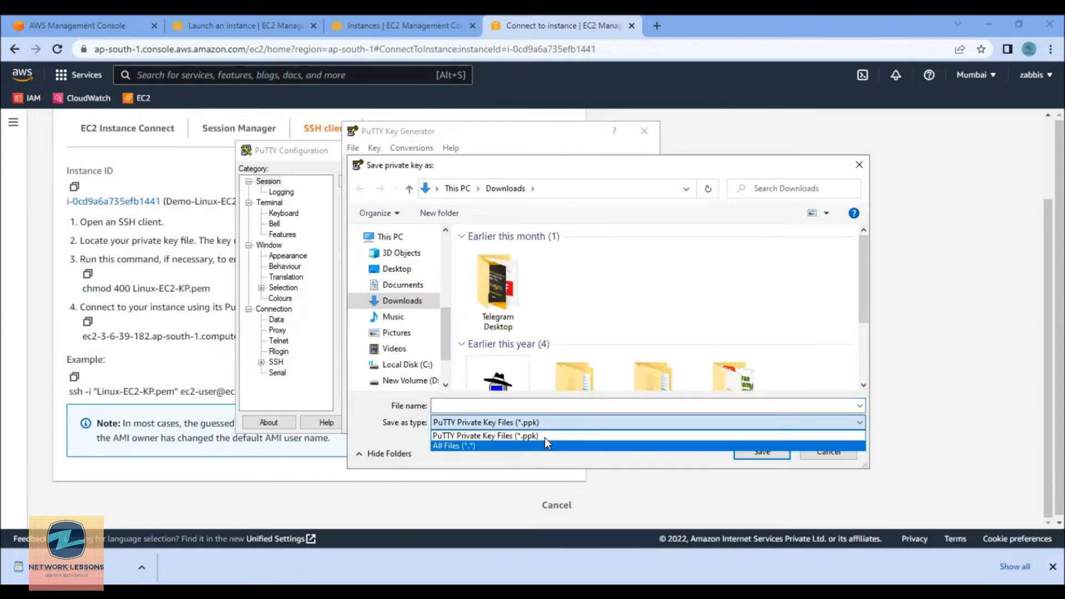
click(549, 428)
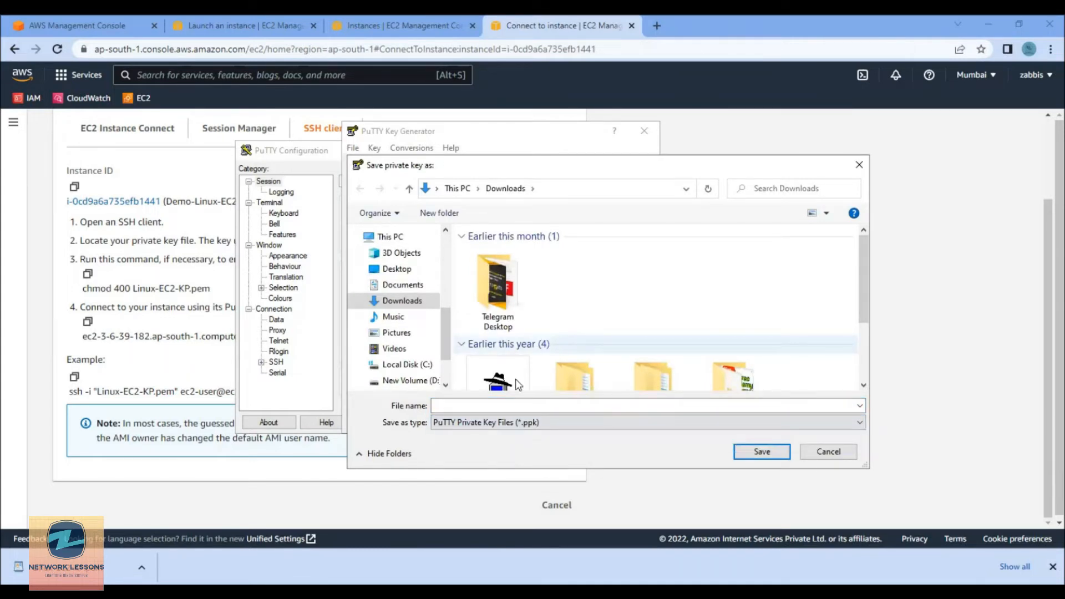
click(494, 407)
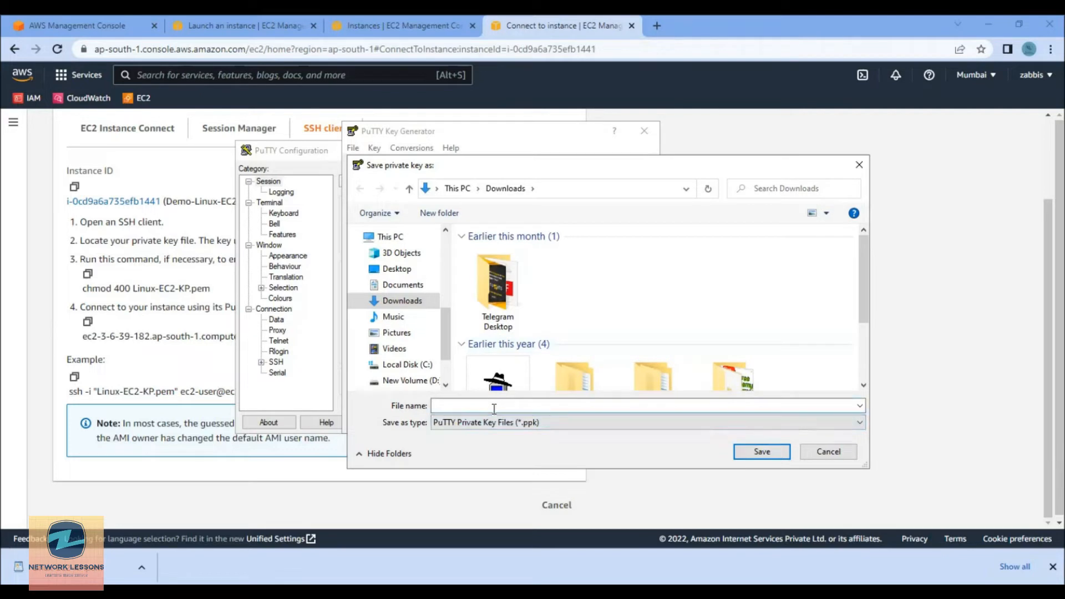
text(Ec2-Linux.ppk)
click(738, 452)
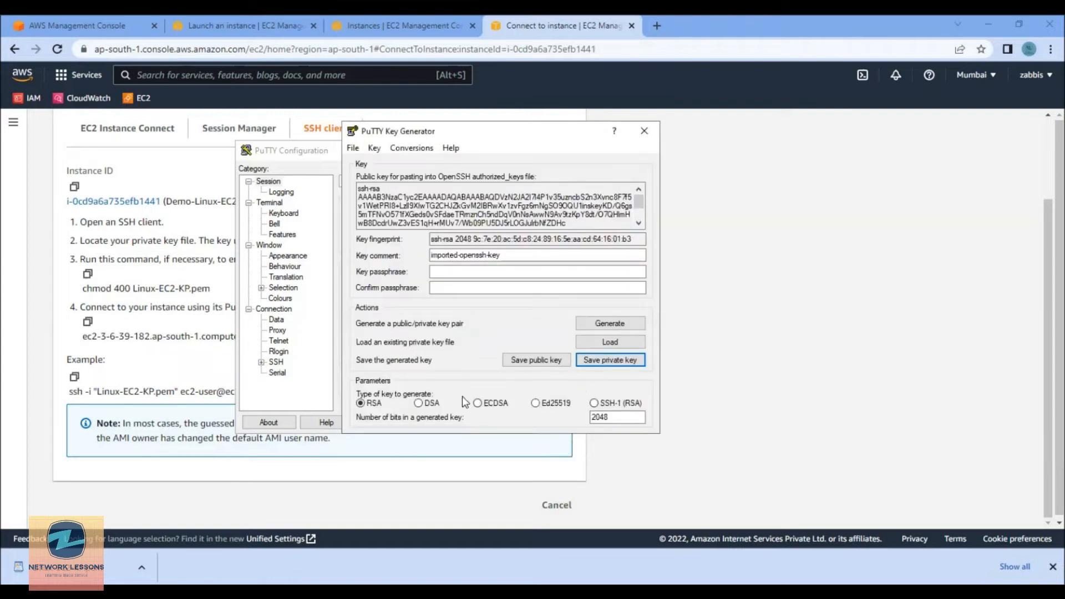
click(644, 132)
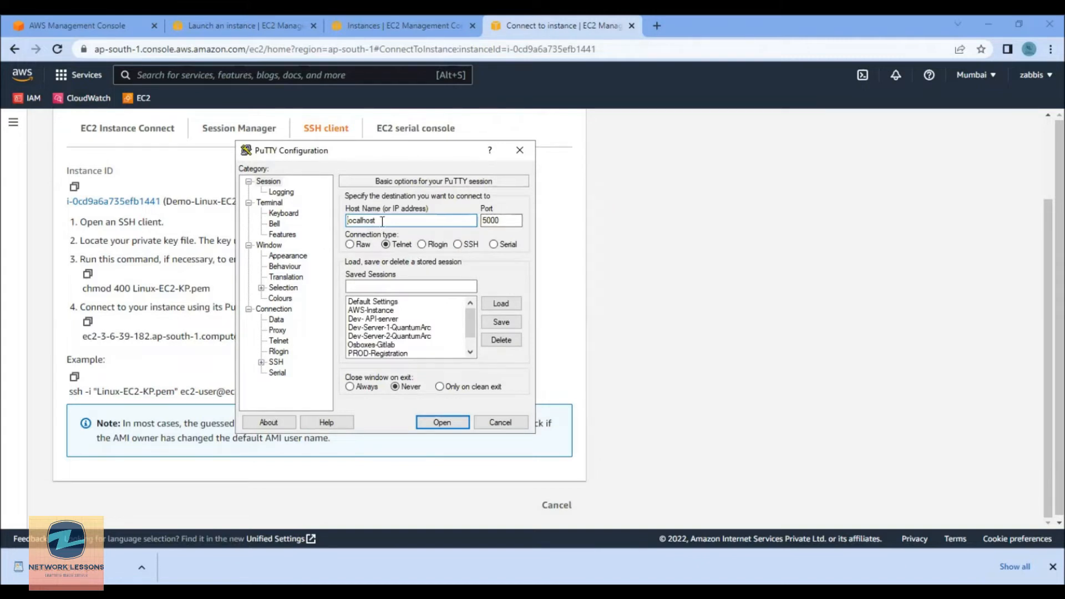
drag(384, 221, 352, 220)
text(ec2-user@)
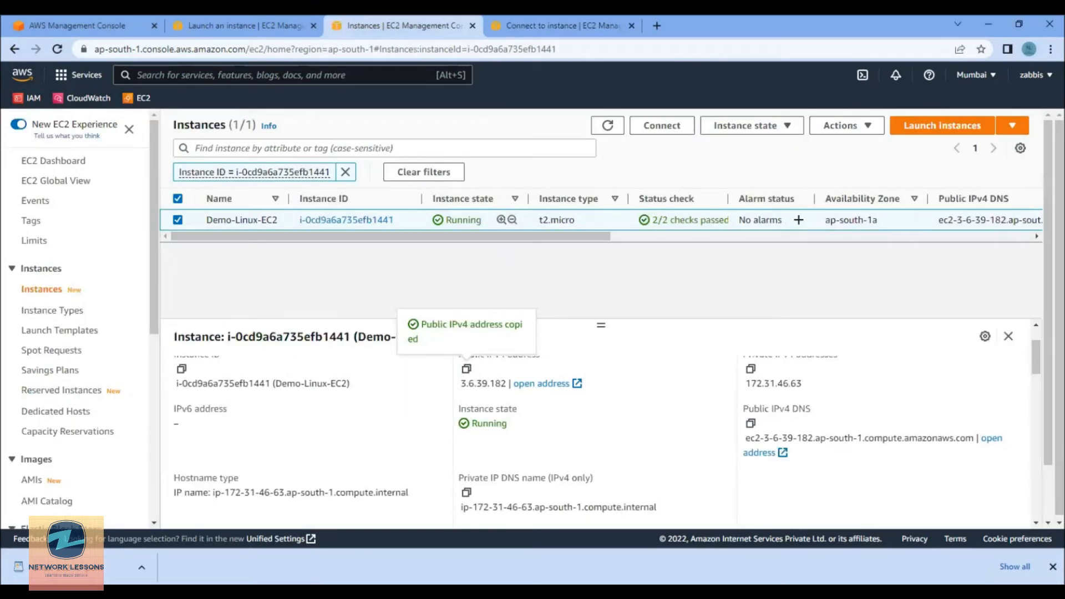
key(alt+Tab)
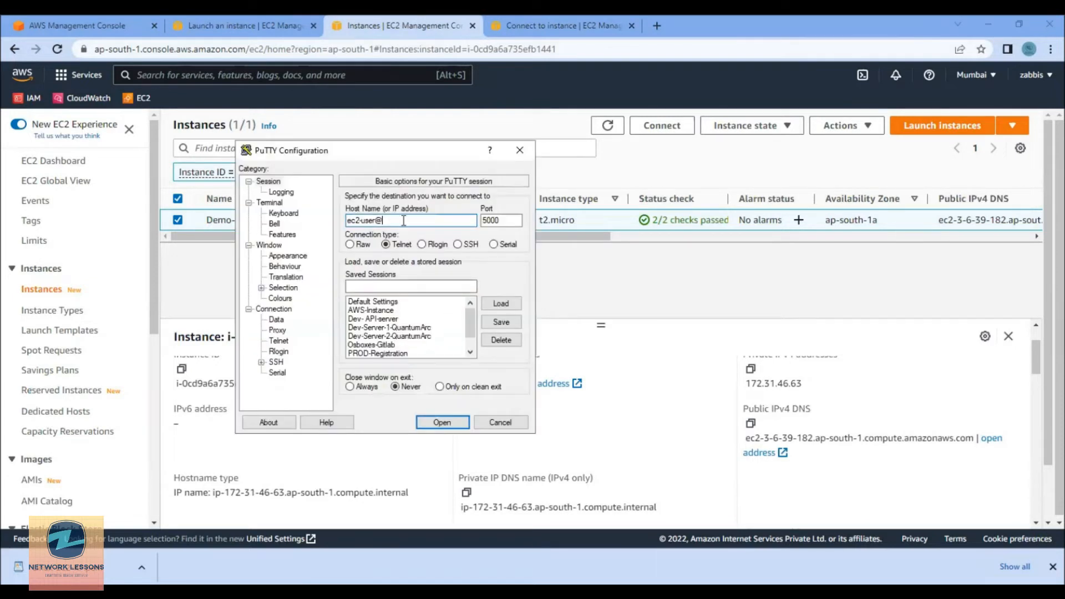
key(ctrl+v)
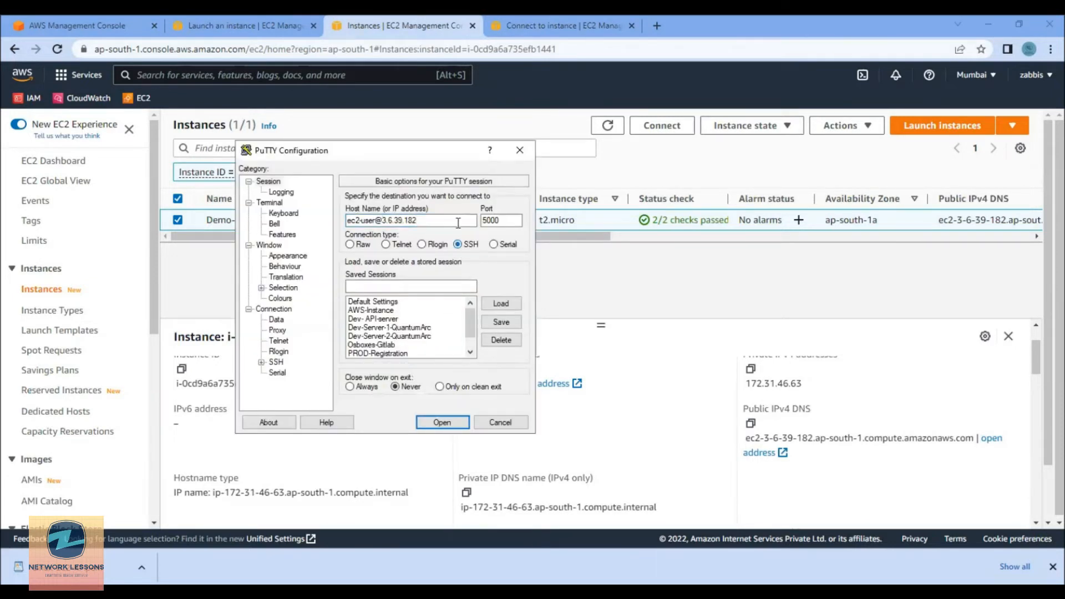
click(457, 245)
text(22)
- Set Ec2-Linux.ppk from Downloads as the private key file for the session's SSH authentication
click(249, 309)
click(261, 363)
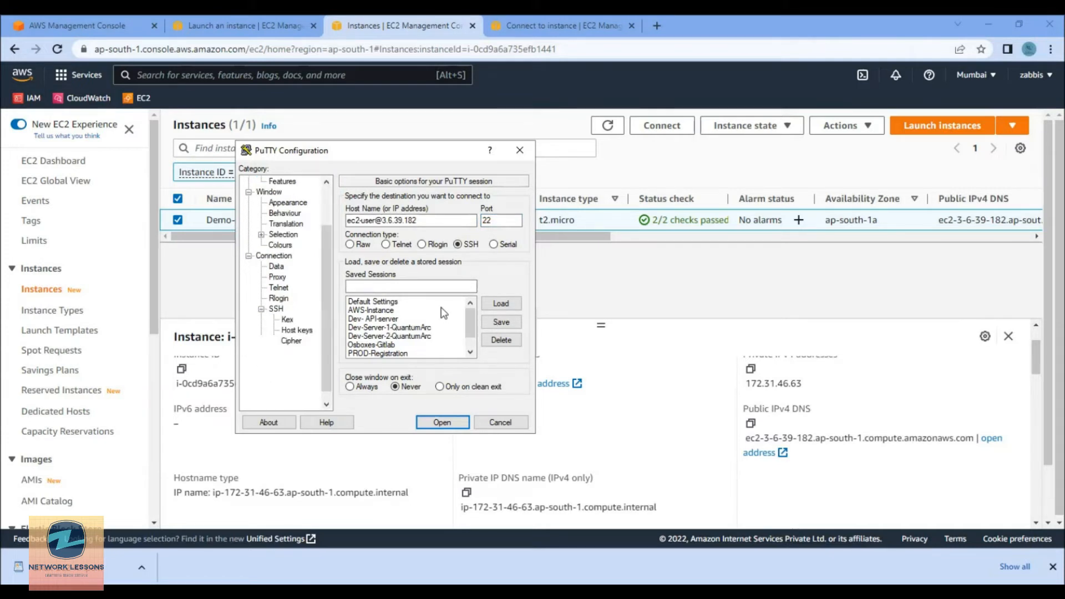
click(289, 341)
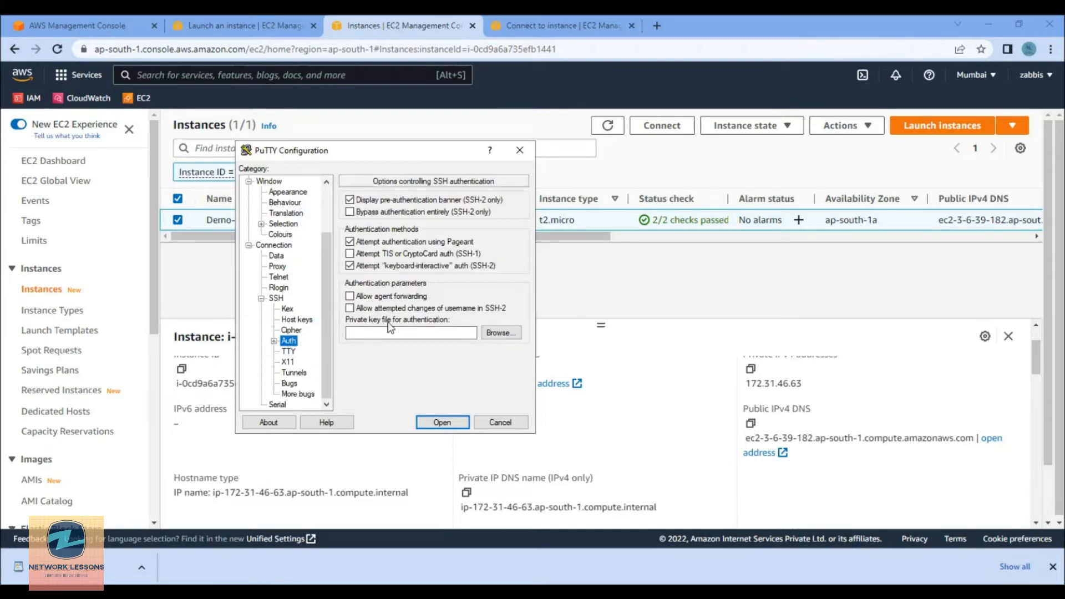
click(502, 334)
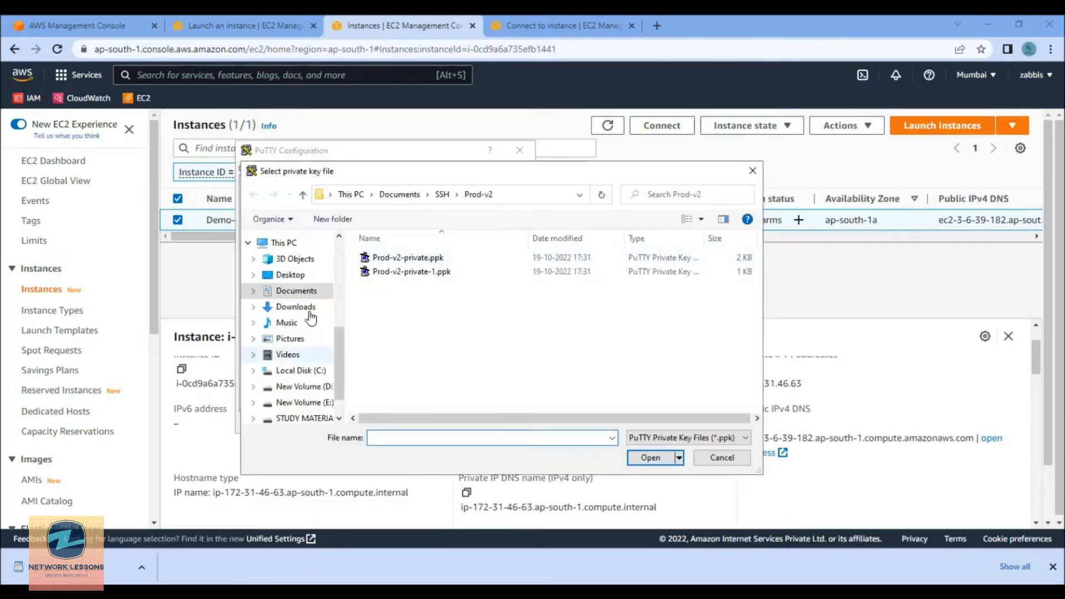
click(308, 310)
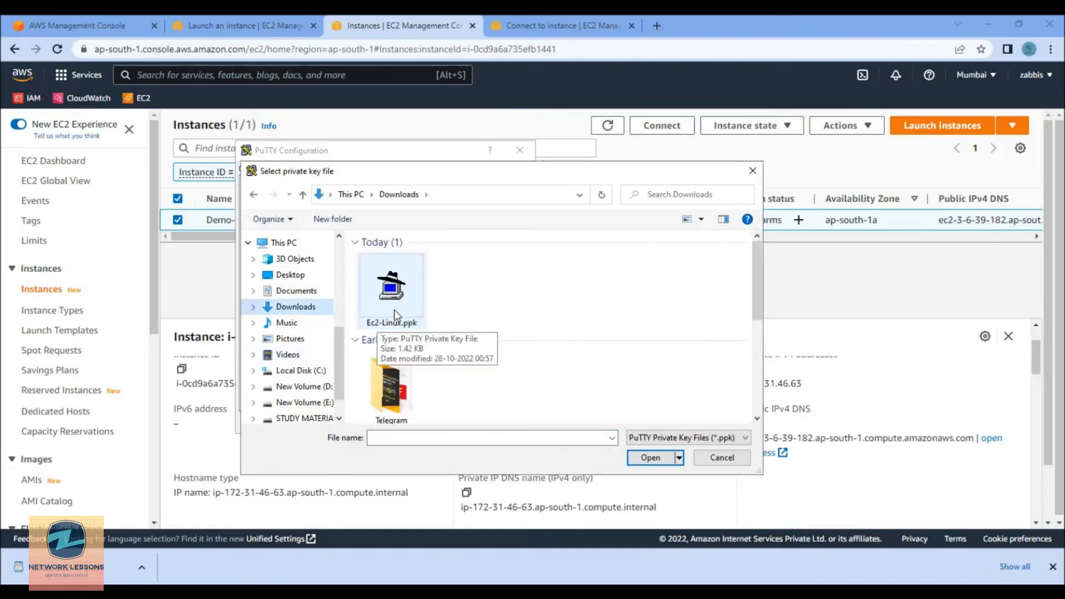
click(394, 311)
key(Return)
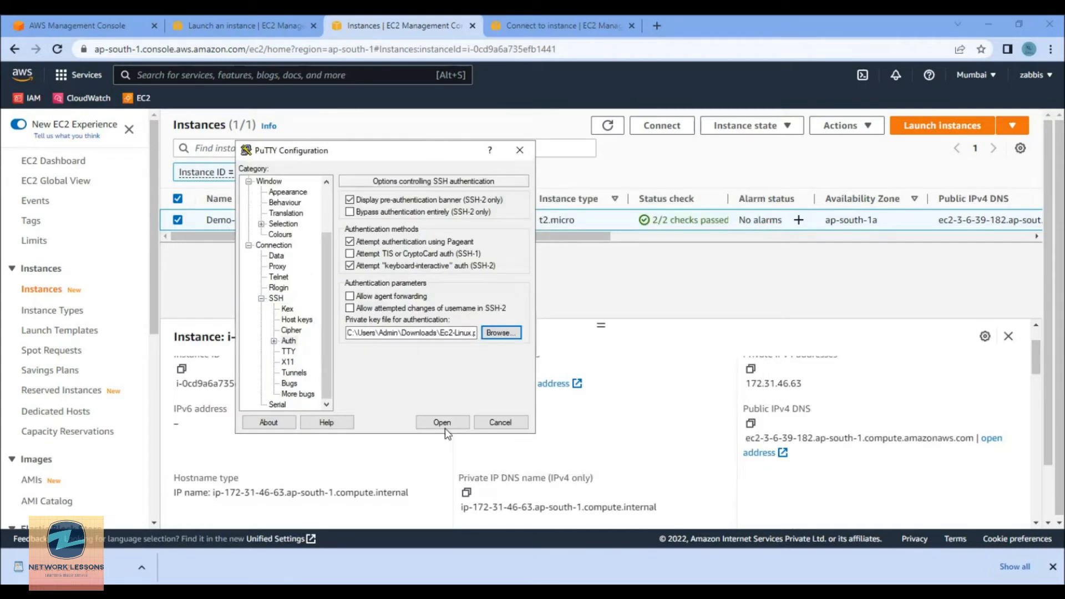
- Return to the basic session options, open the SSH connection and accept the server's host key into PuTTY's cache
scroll(294, 216, up, 2)
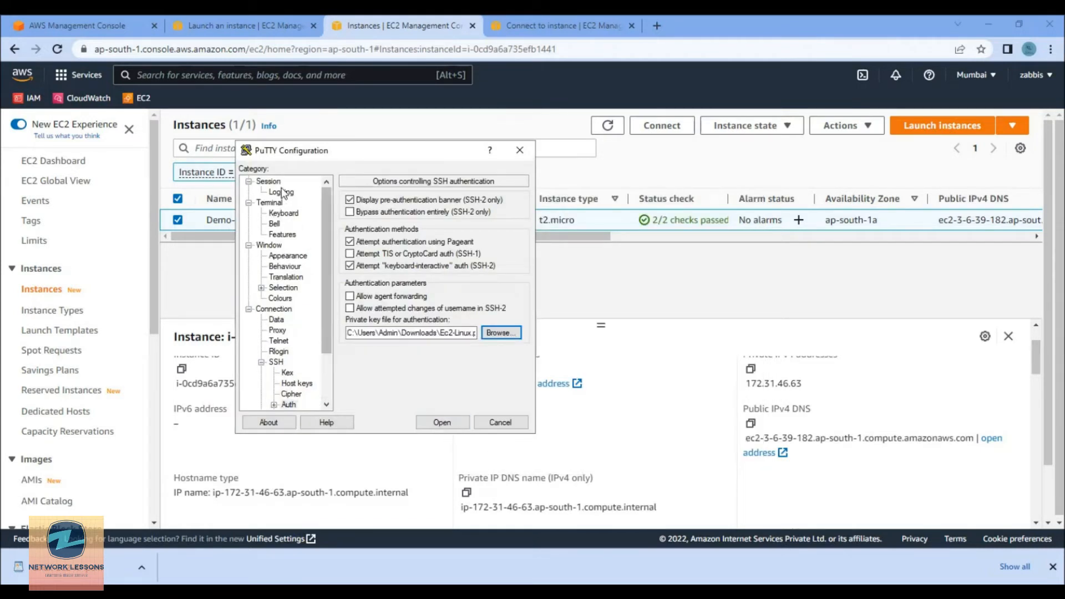
click(272, 190)
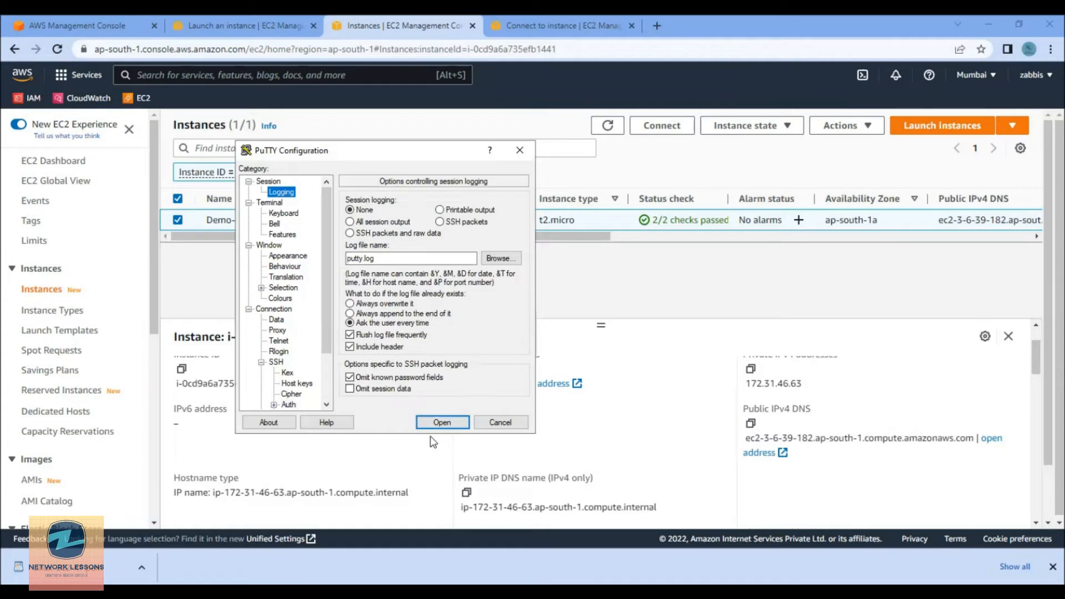
click(268, 182)
click(436, 422)
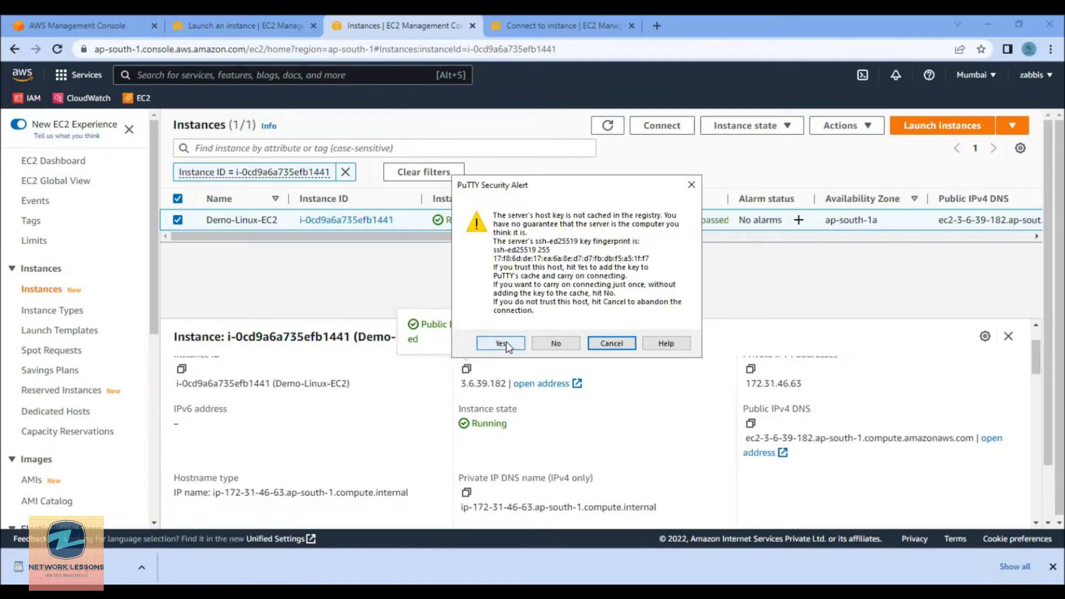
click(500, 344)
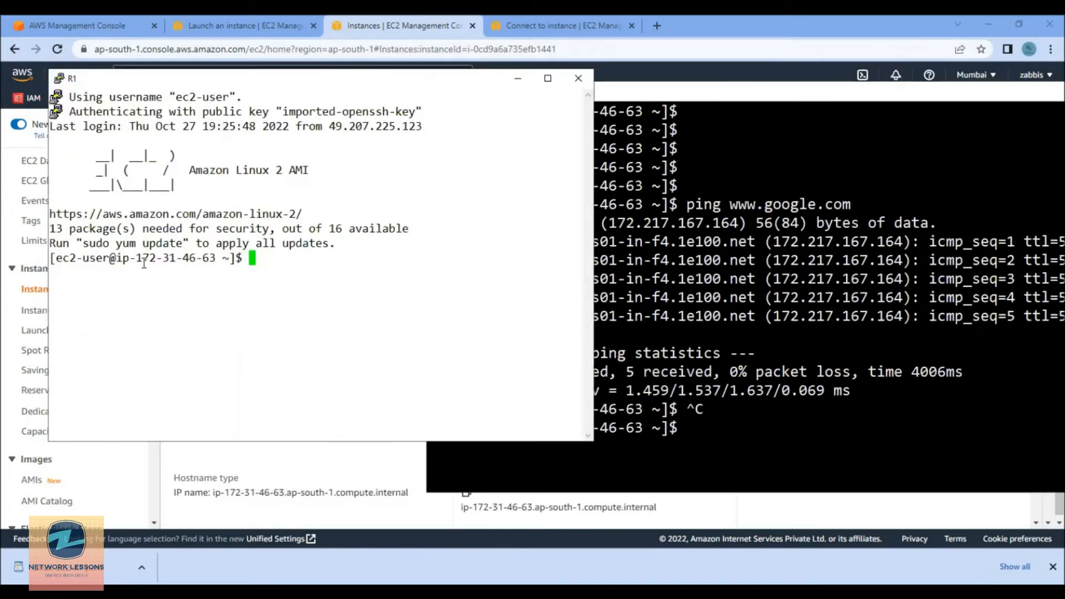
- Compare the private IP address in the prompts of the PuTTY and PowerShell sessions
drag(136, 258, 216, 259)
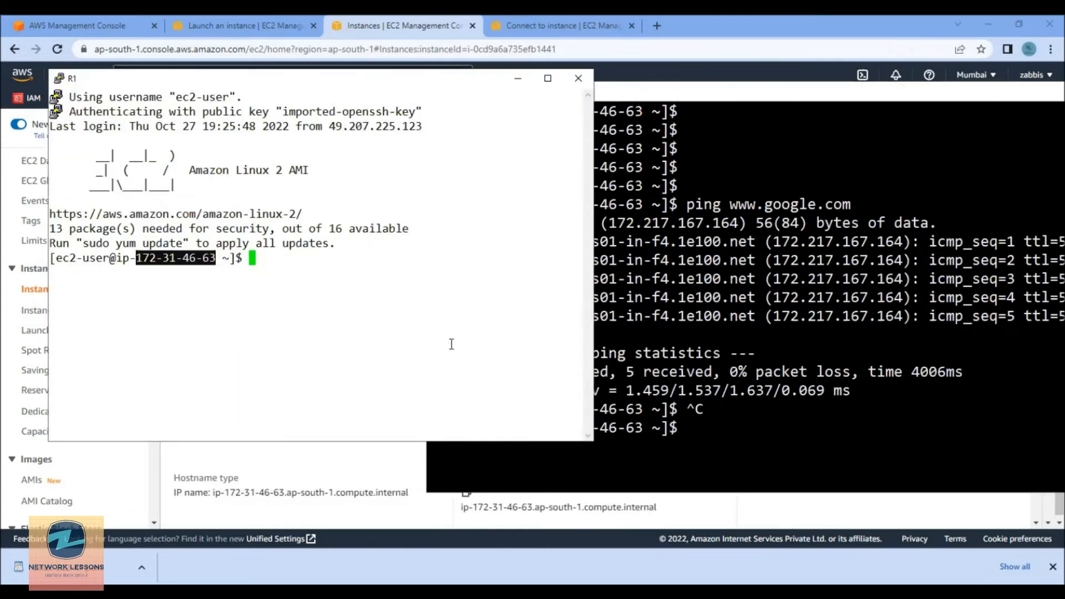
click(666, 391)
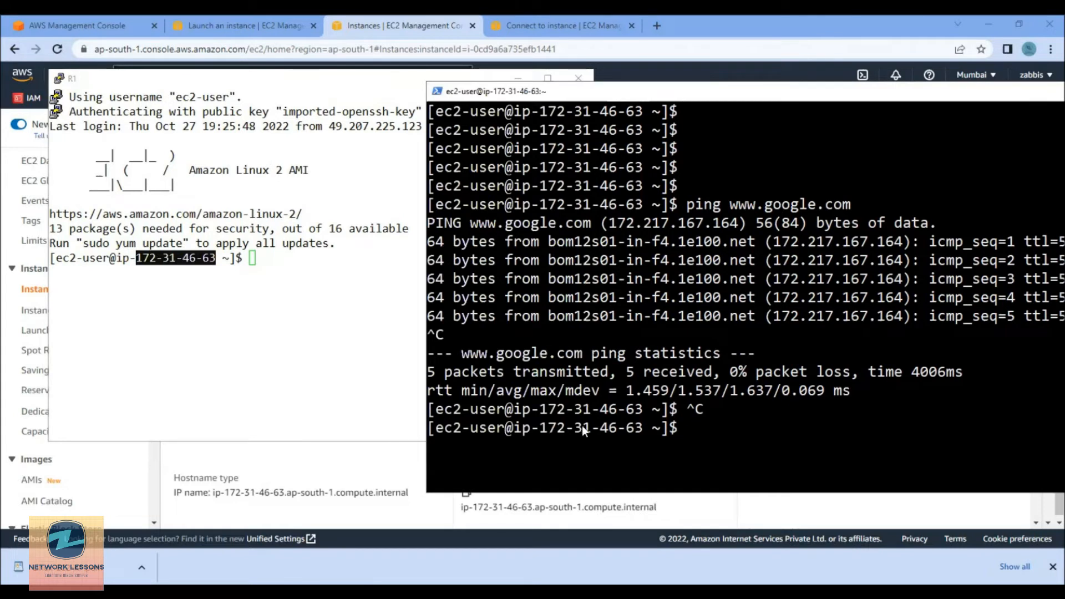
drag(634, 427, 538, 427)
click(218, 255)
drag(219, 256, 139, 261)
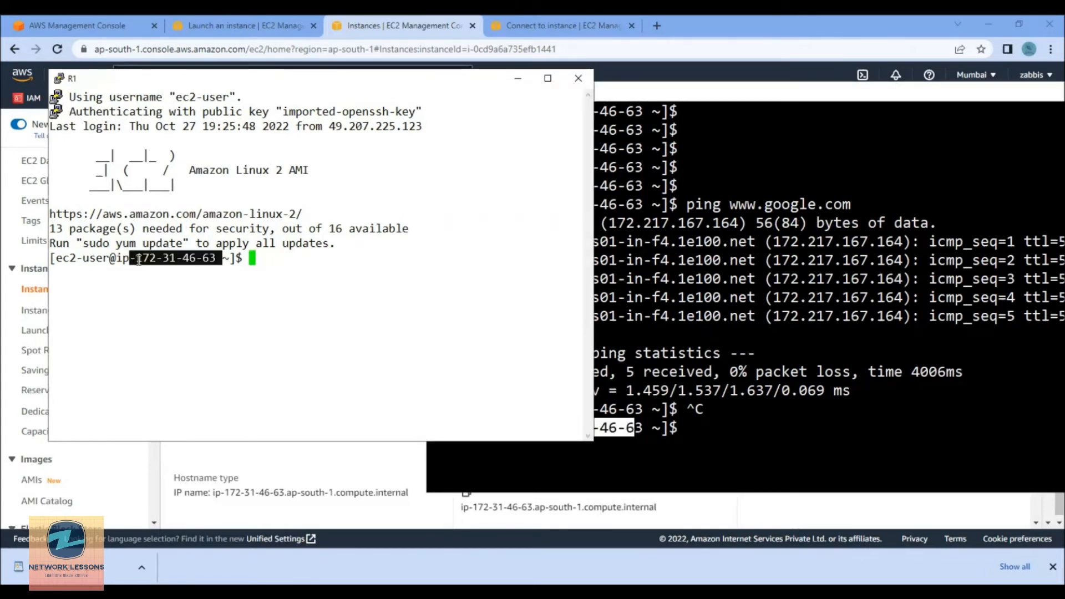
click(137, 258)
drag(137, 258, 215, 258)
- Go back to the Connect to instance page in the browser and show the EC2 Instance Connect options for Demo-Linux-EC2
click(508, 25)
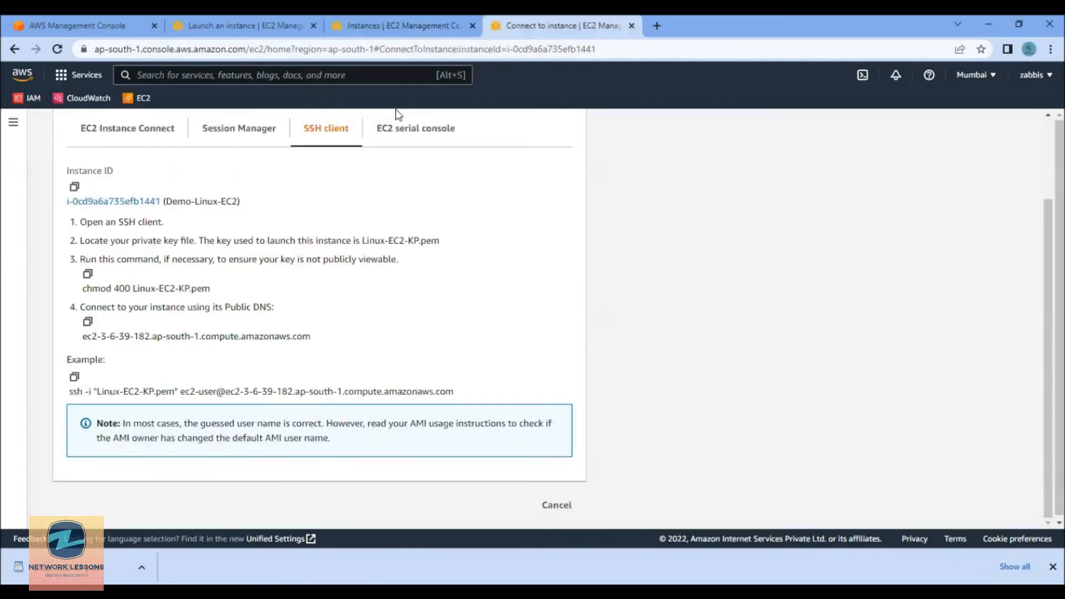
click(119, 136)
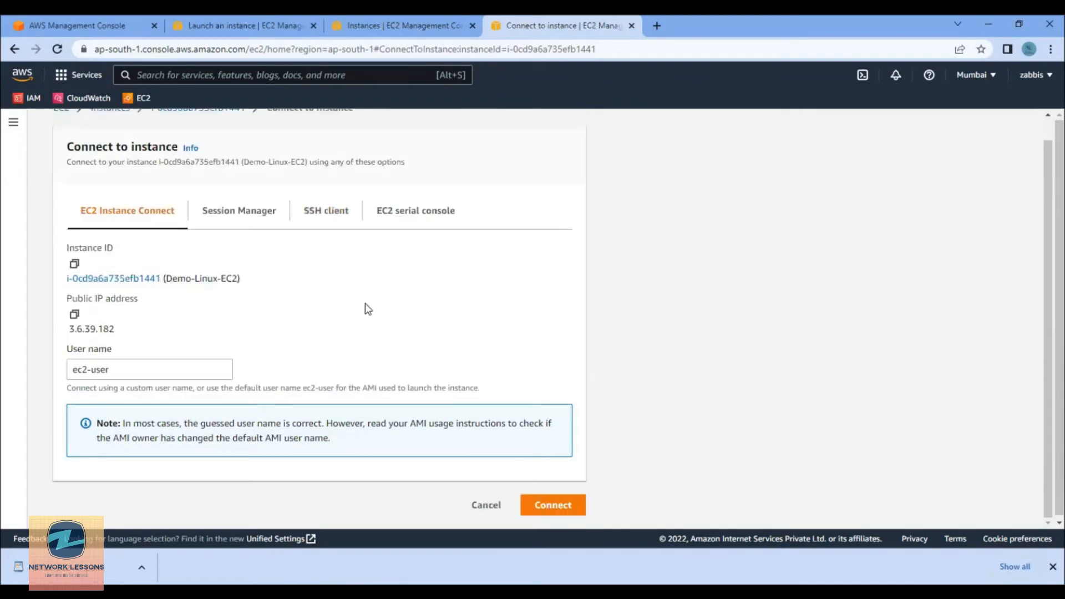
click(374, 25)
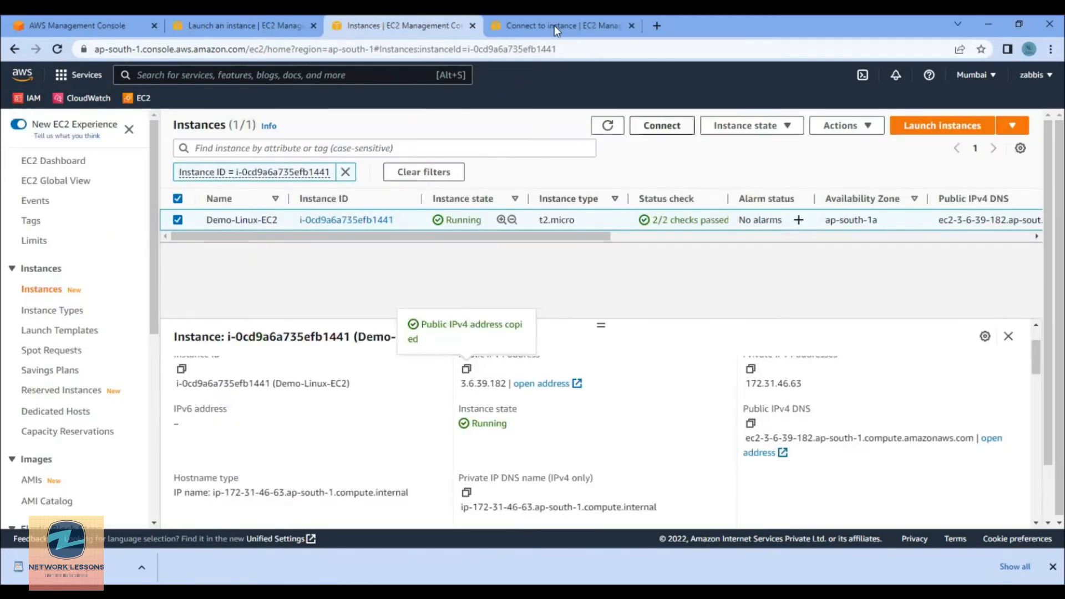
key(ctrl+Tab)
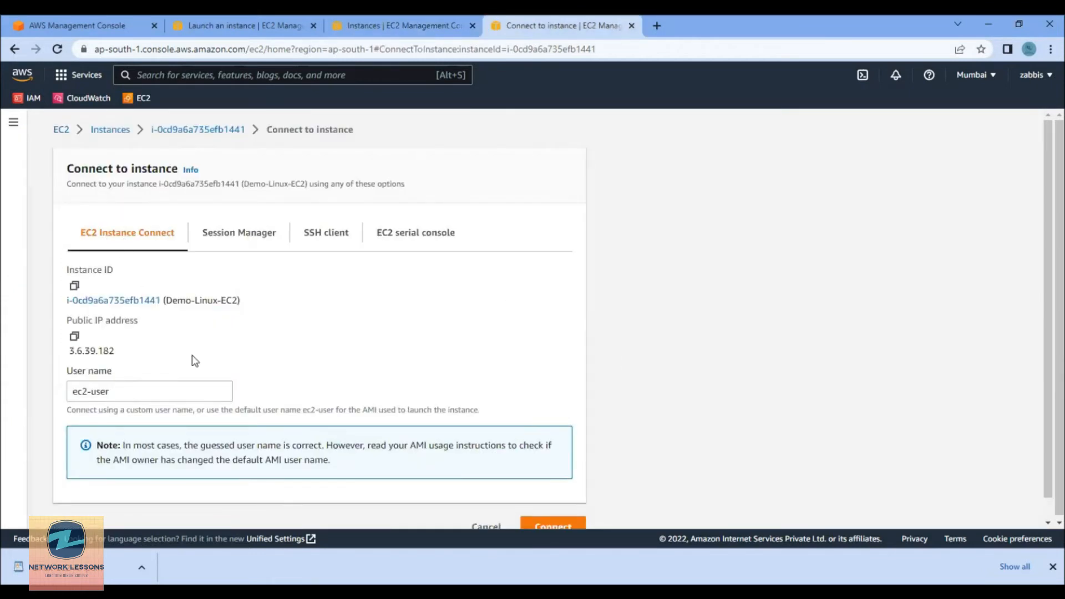
scroll(114, 353, down, 1)
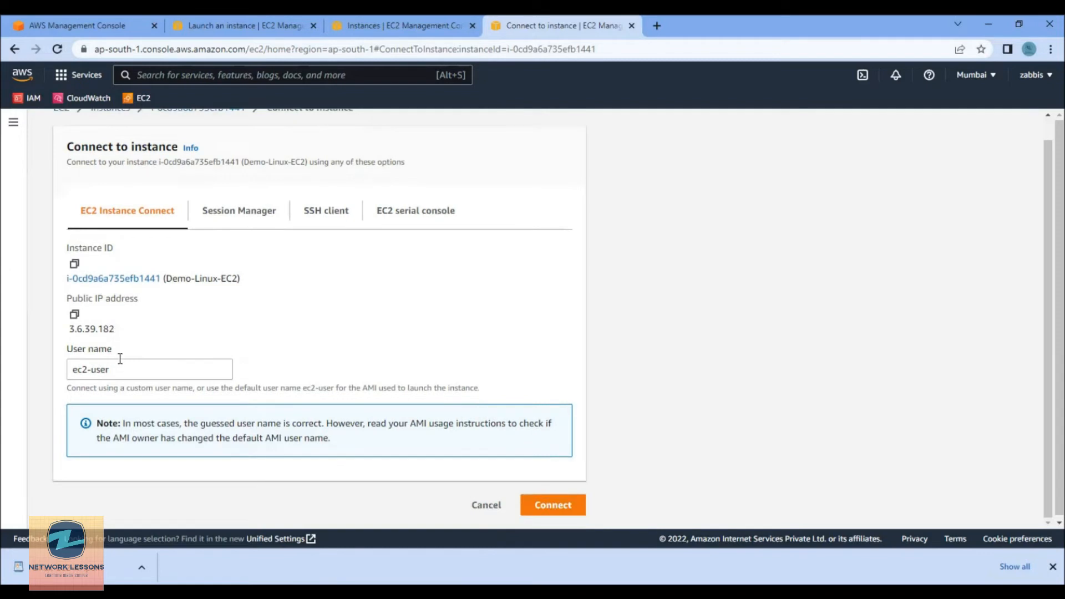
- Enter ec2-user as the user name and connect to Demo-Linux-EC2 through EC2 Instance Connect
click(152, 394)
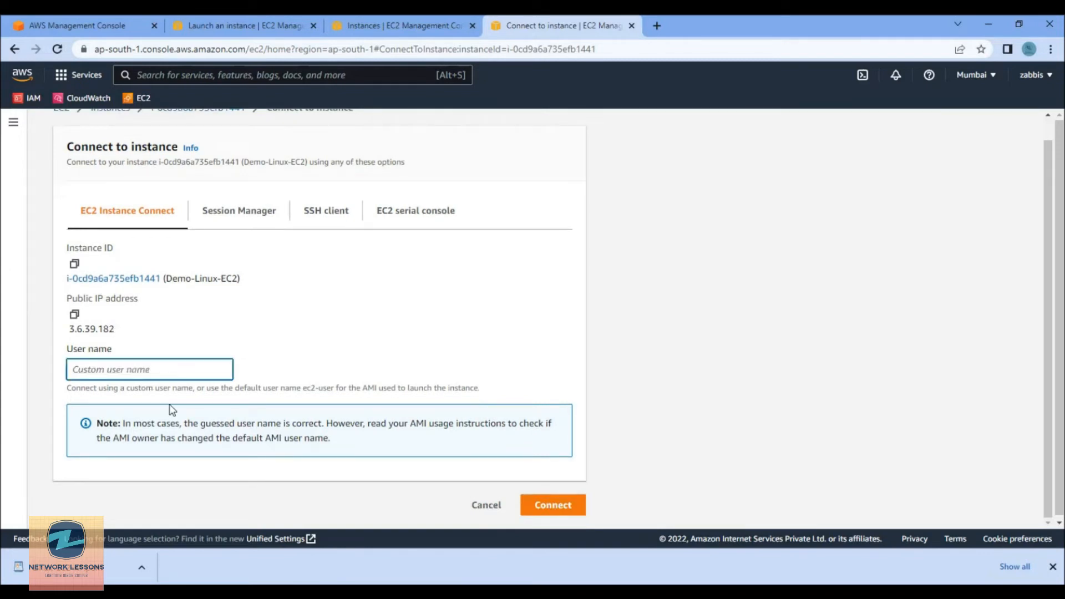
text(ec2-user)
click(551, 516)
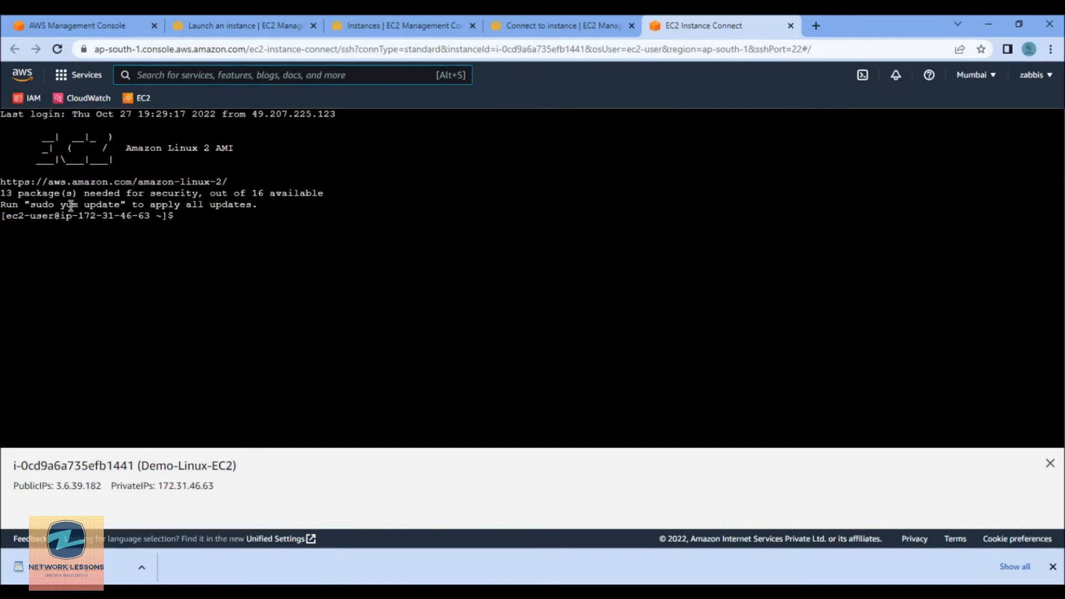
- Compare the private IP address in the EC2 Instance Connect prompt with the one in the PuTTY session
double_click(144, 215)
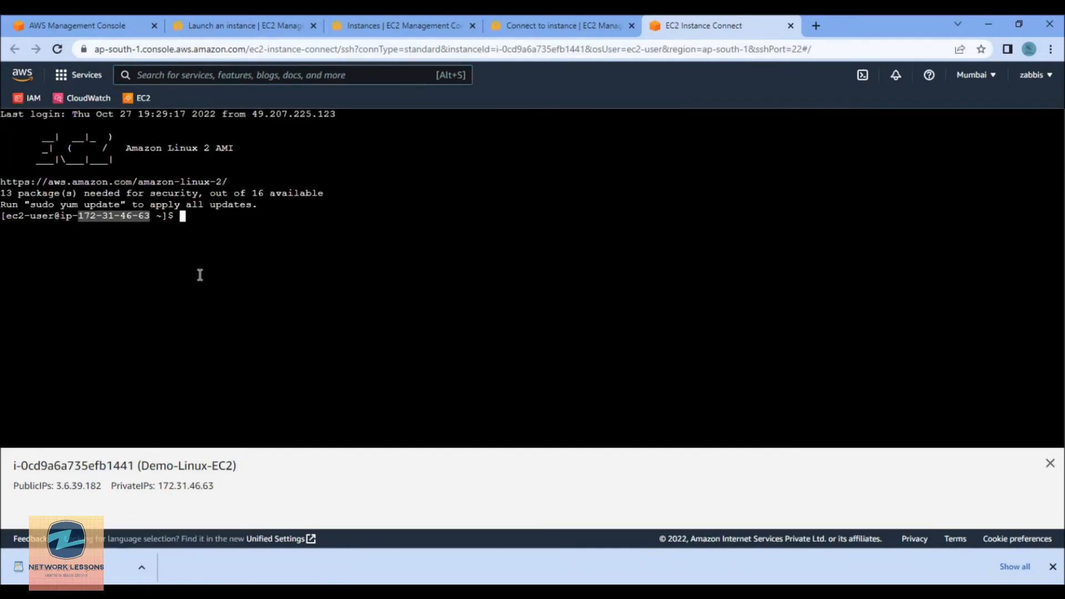
click(199, 275)
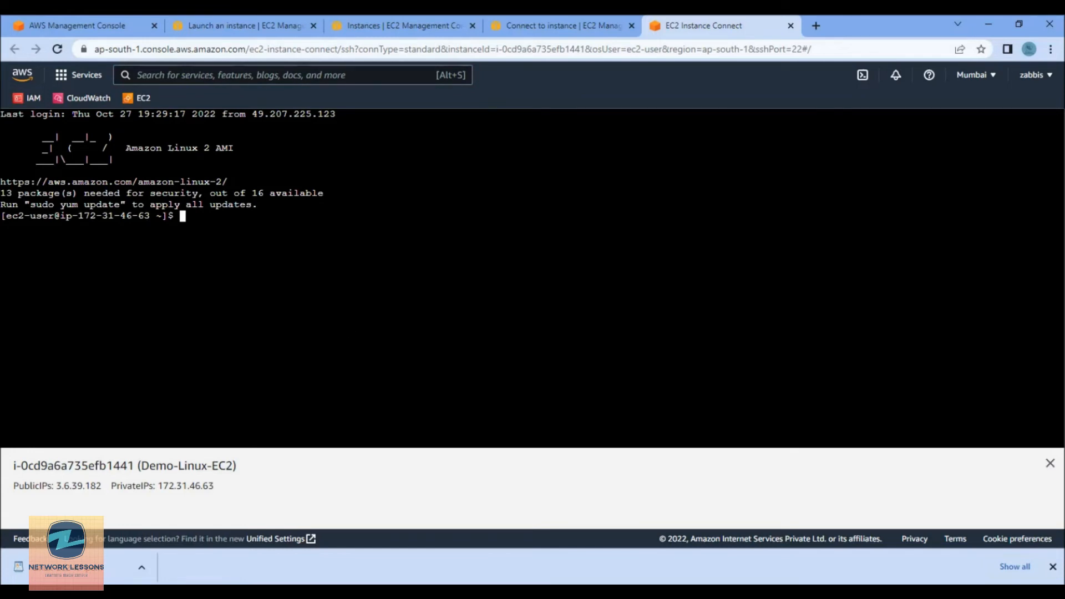
key(alt+Tab)
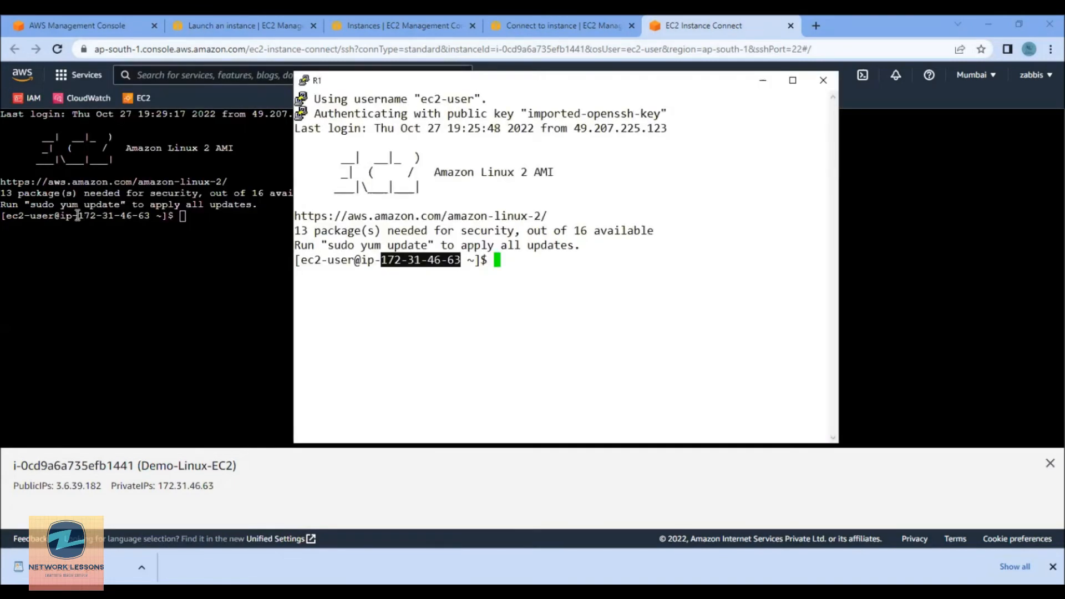
drag(78, 216, 175, 218)
key(alt+Tab)
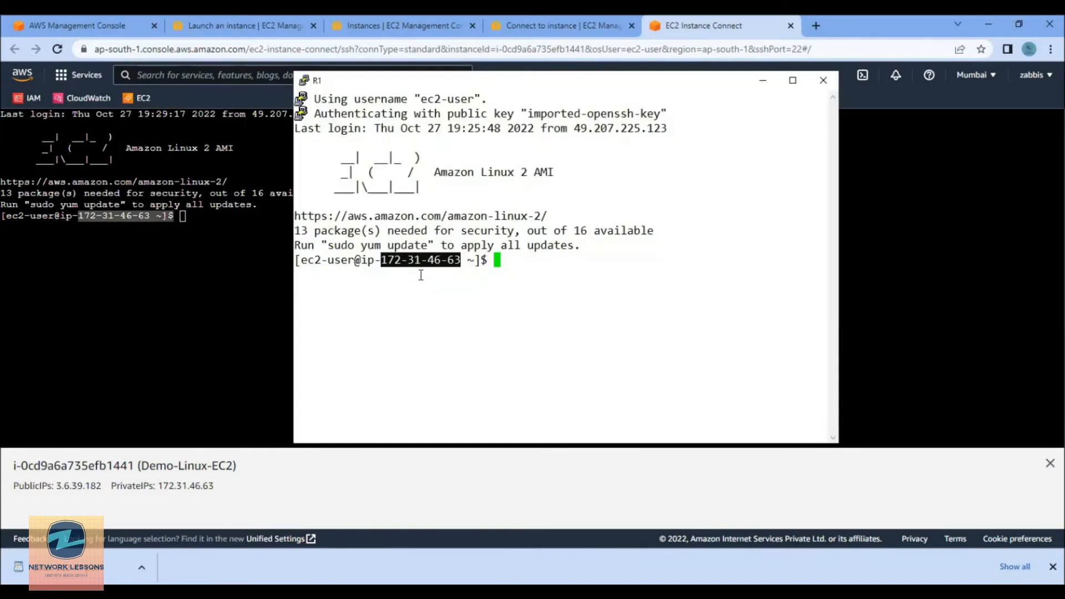
click(521, 282)
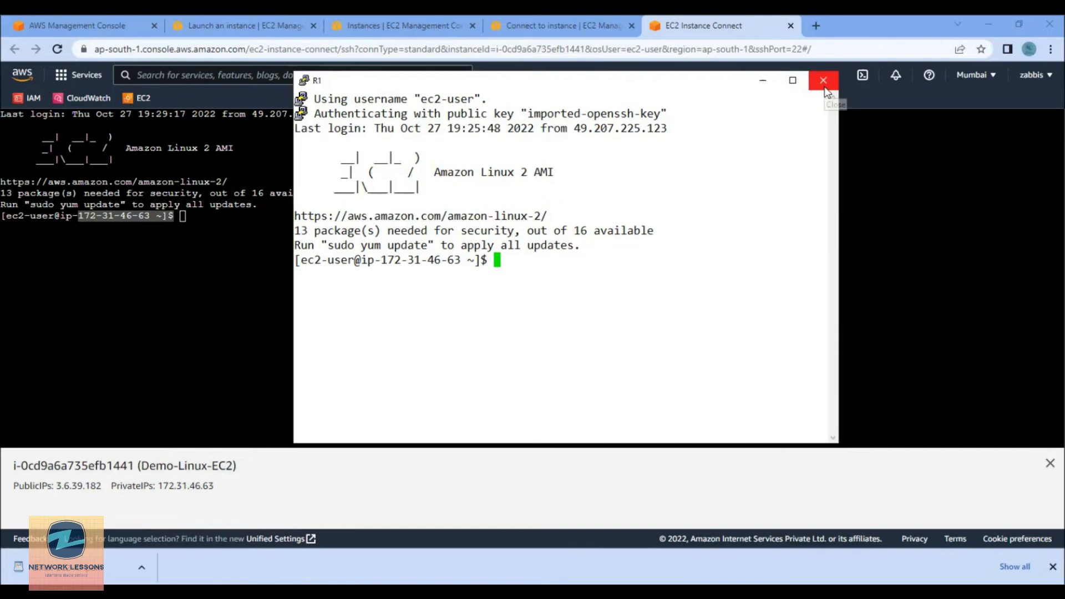
- Open the security group attached to Demo-Linux-EC2 from the instance's security details
click(532, 28)
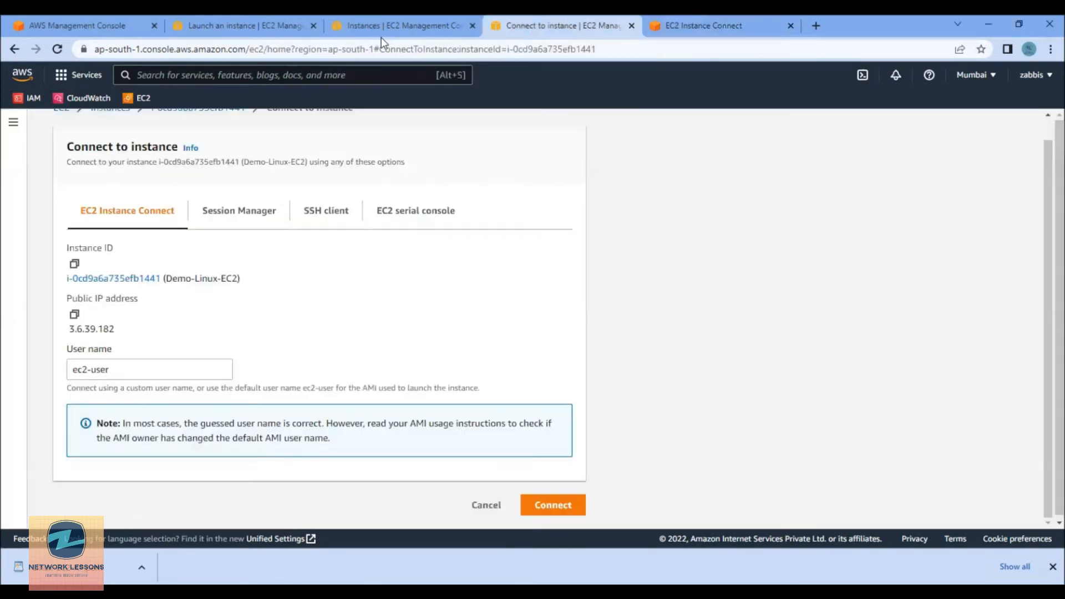
key(ctrl+shift+Tab)
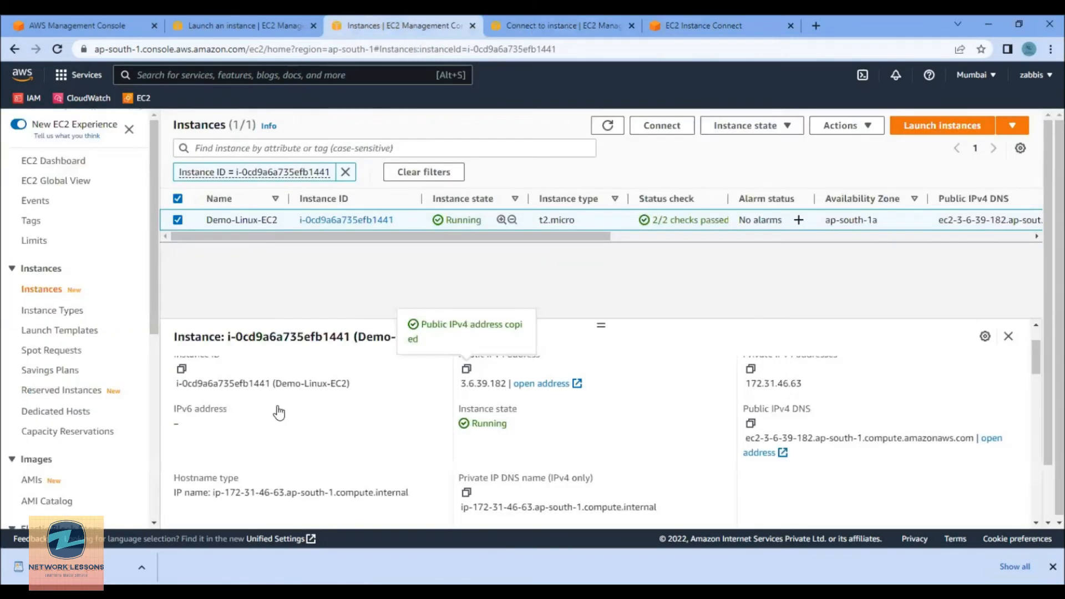
click(243, 375)
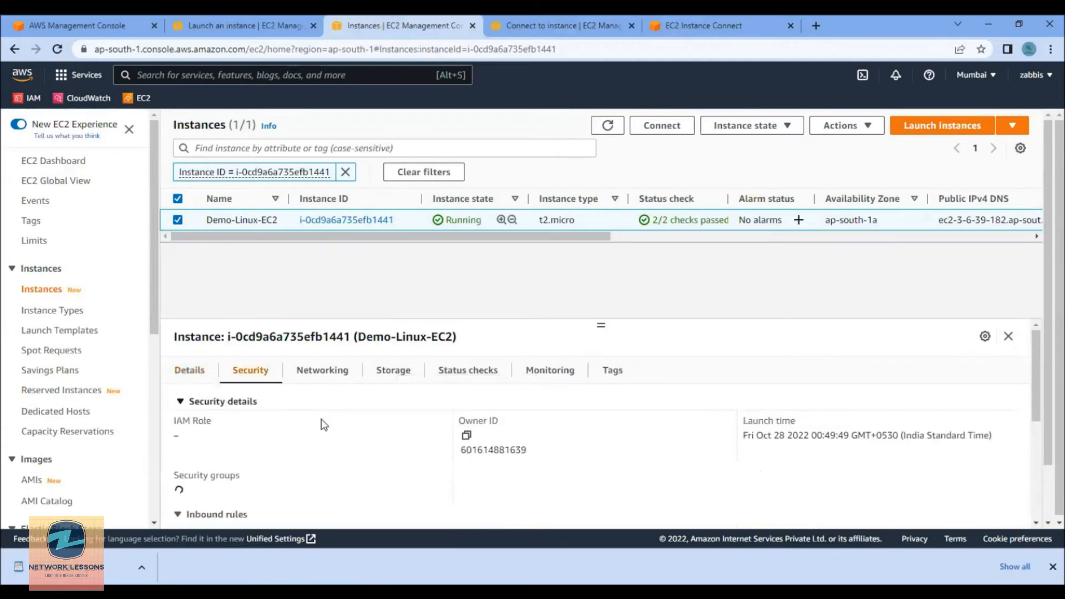
scroll(265, 427, down, 5)
scroll(280, 375, up, 3)
click(290, 381)
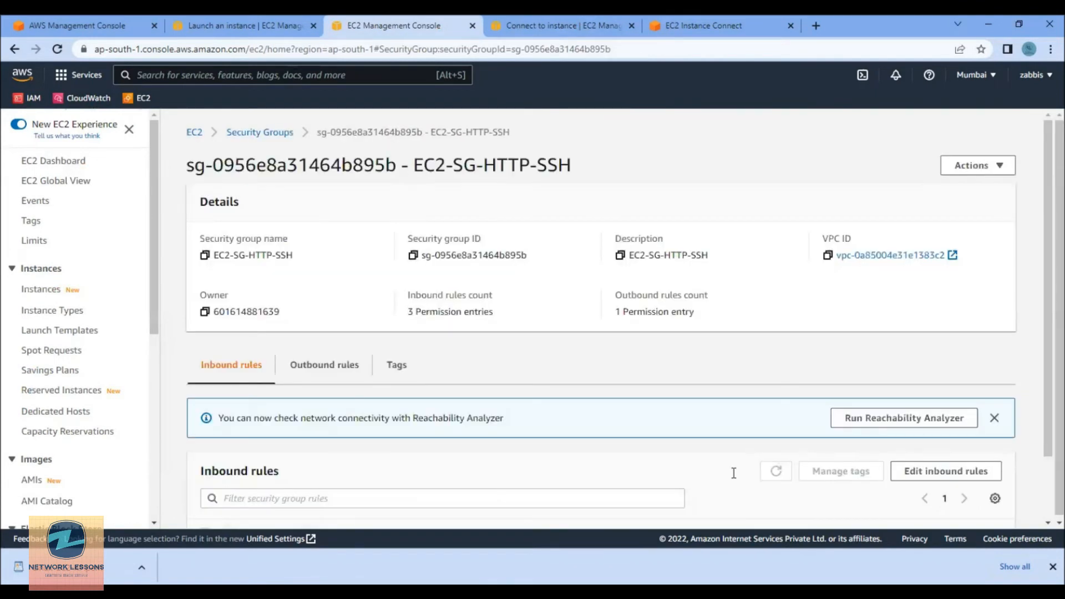
- Delete the SSH port 22 inbound rule from security group EC2-SG-HTTP-SSH and save the rules
scroll(443, 427, down, 2)
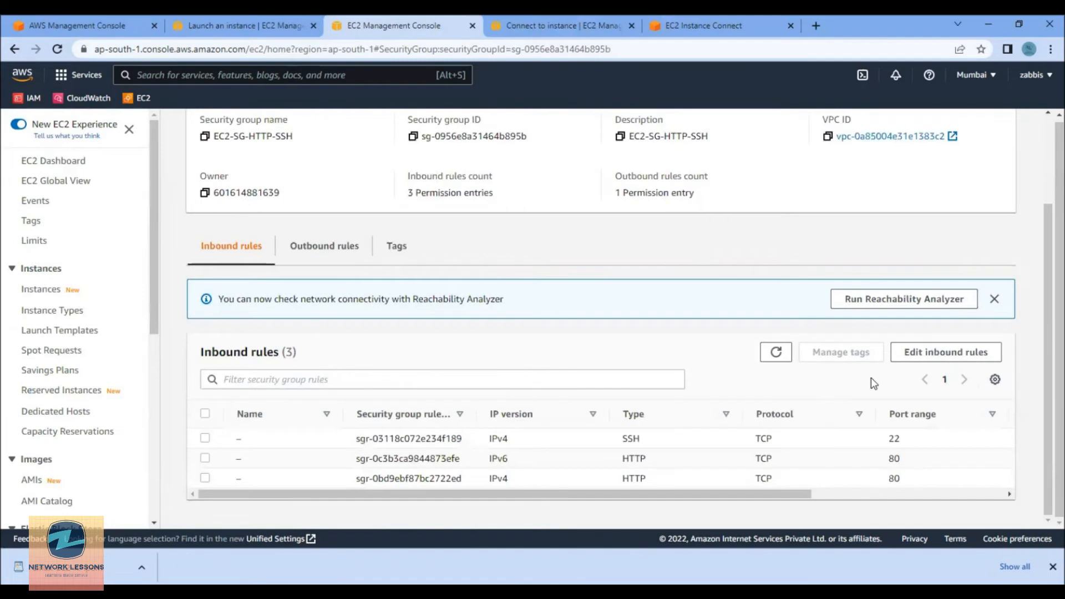
click(913, 358)
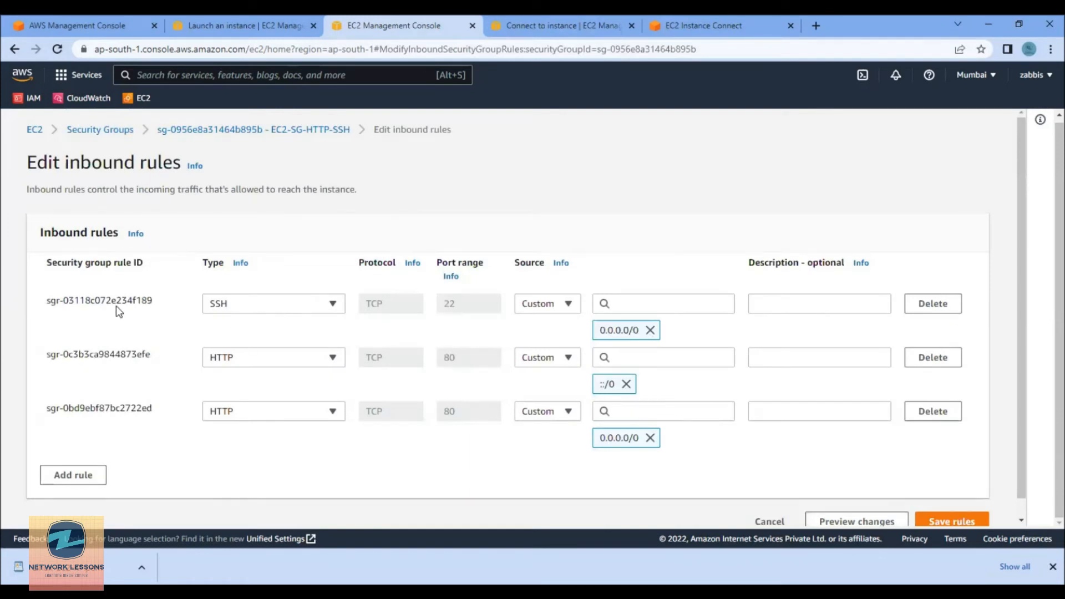
click(941, 312)
click(959, 470)
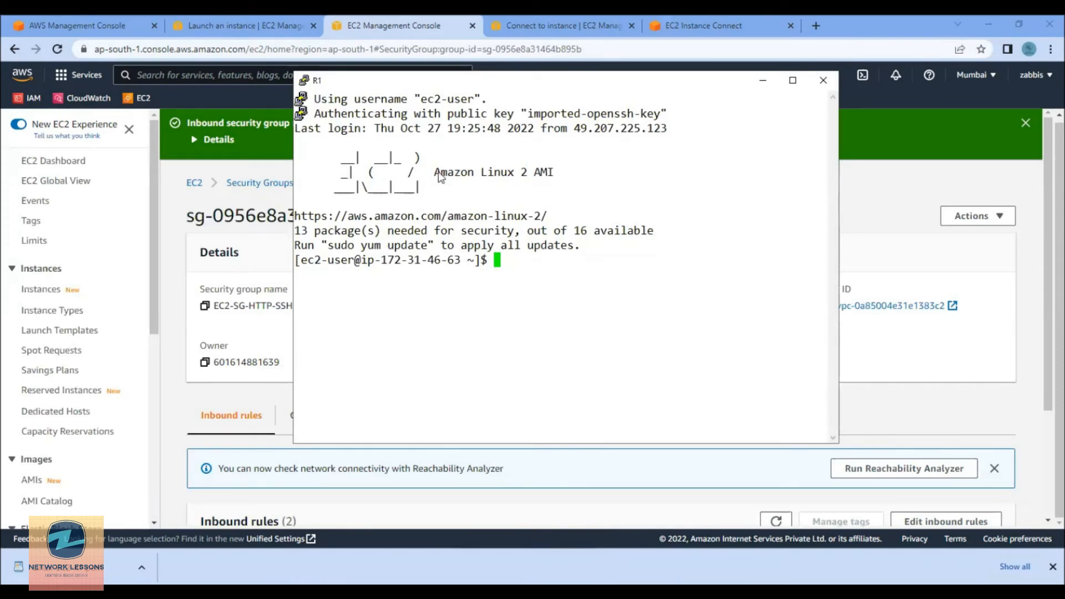
- Reset the PuTTY terminal and test whether the SSH session in PowerShell still responds
ctrl+right_click(447, 248)
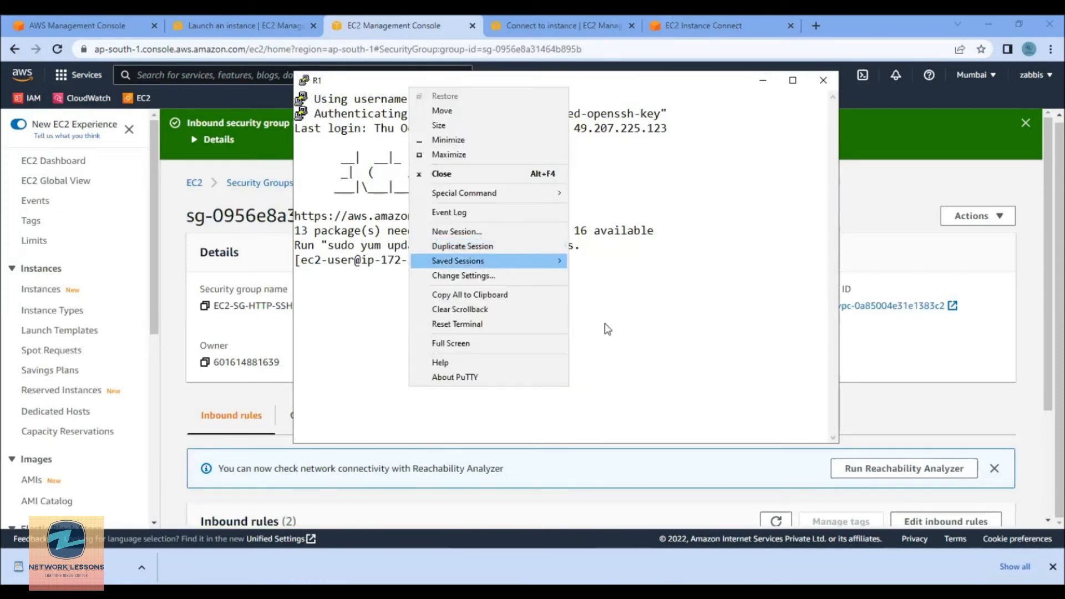
click(488, 324)
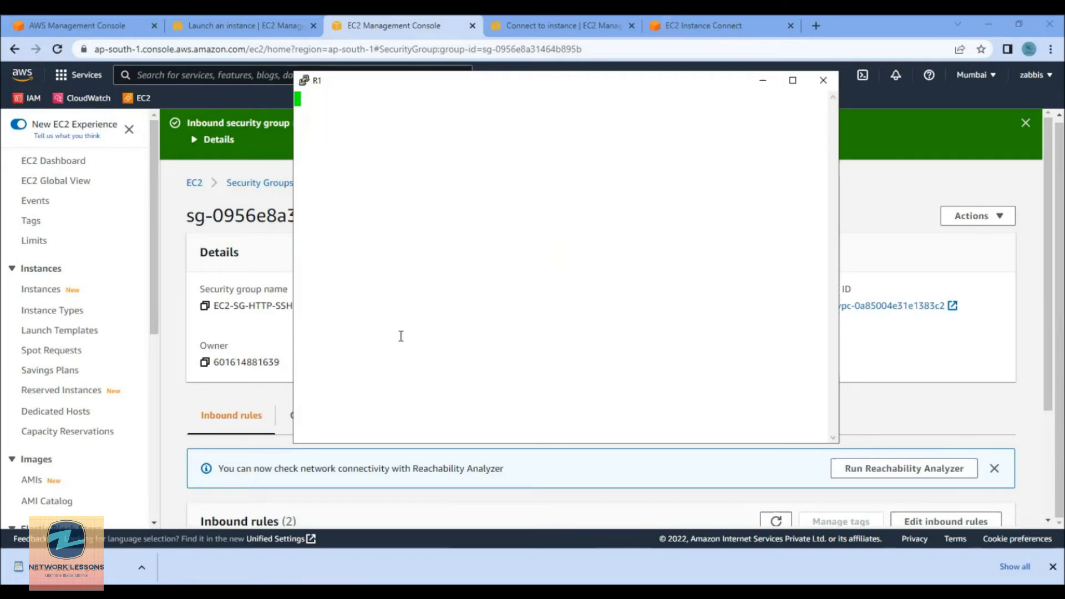
key(alt+Tab)
key(Return)
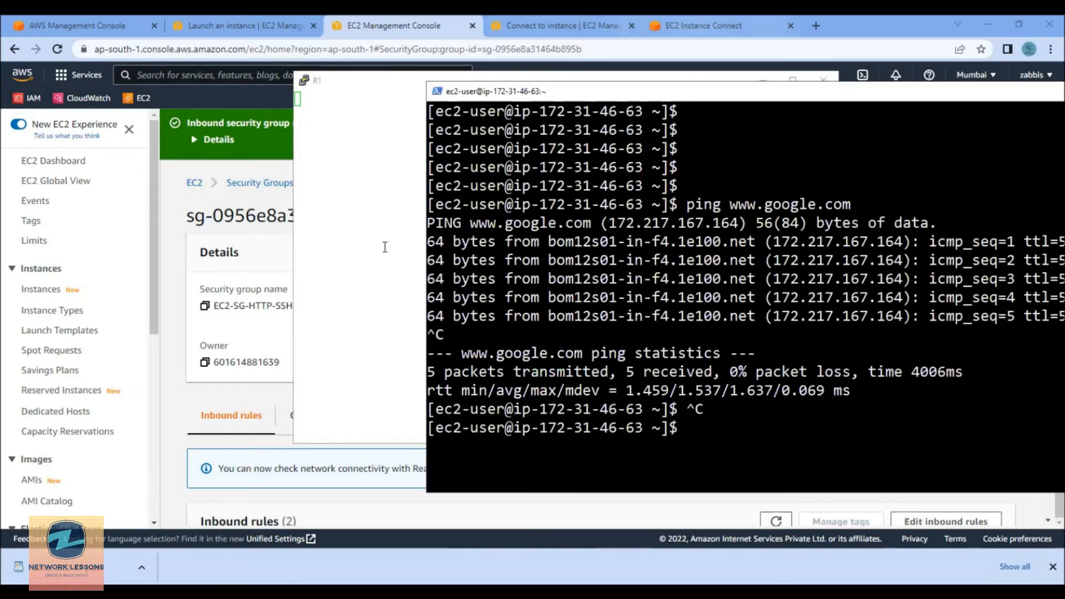
- Close the browser terminal session and try to reconnect to Demo-Linux-EC2 through EC2 Instance Connect as ec2-user
click(716, 26)
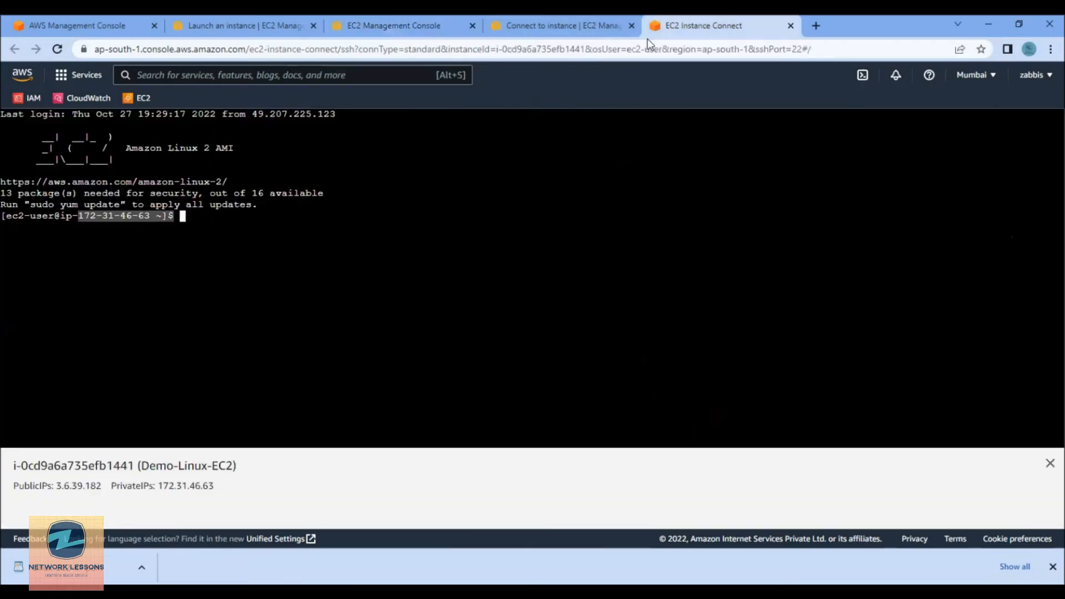
click(790, 26)
click(528, 506)
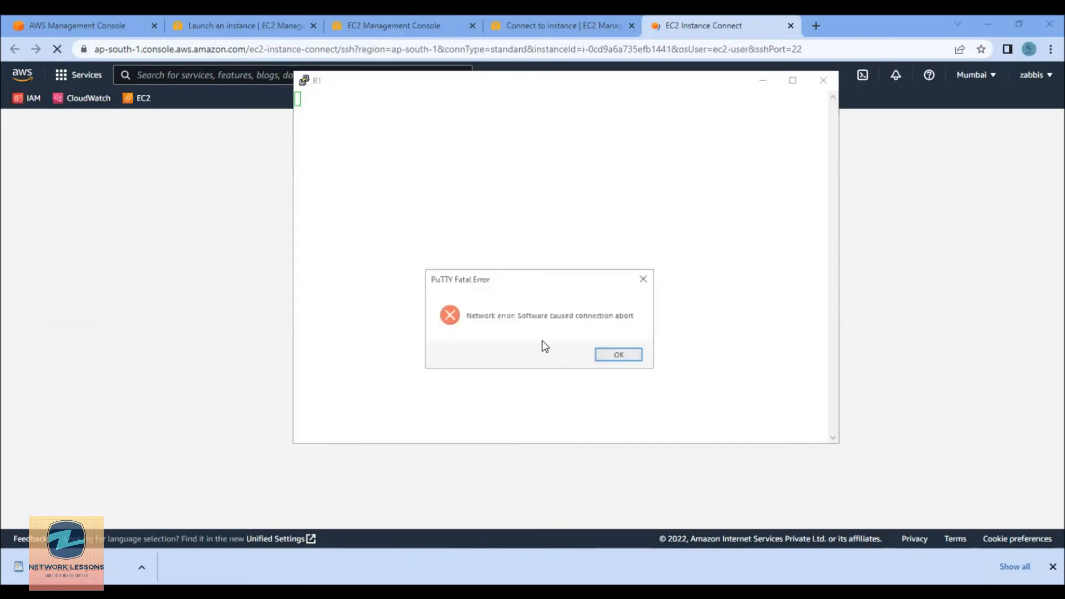
- Dismiss the PuTTY error, restart its session, and check the connection attempts in EC2 Instance Connect and PuTTY
click(602, 358)
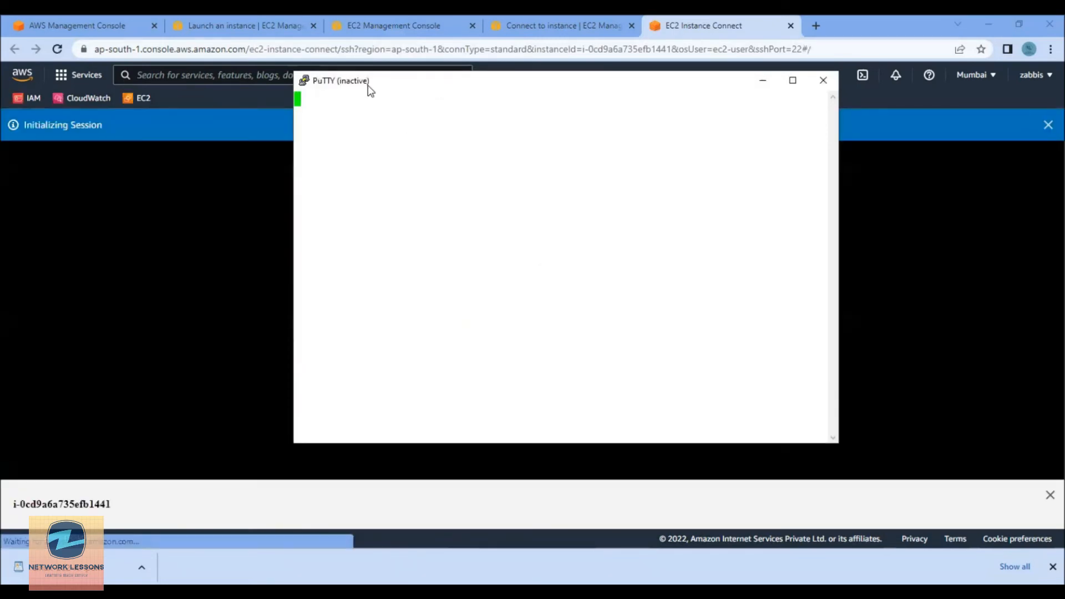
right_click(368, 86)
click(442, 236)
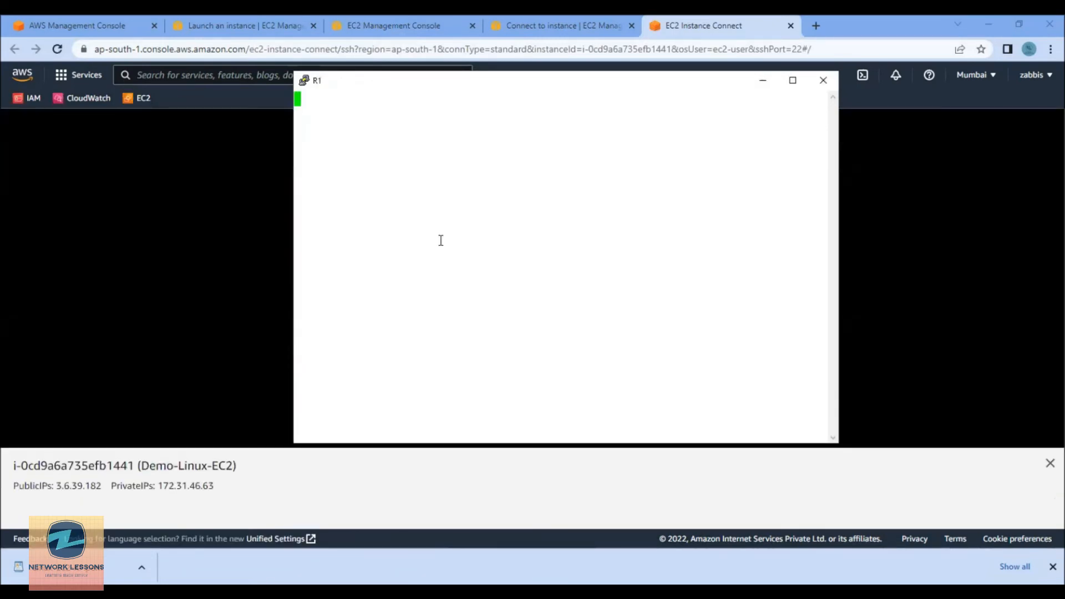
click(194, 222)
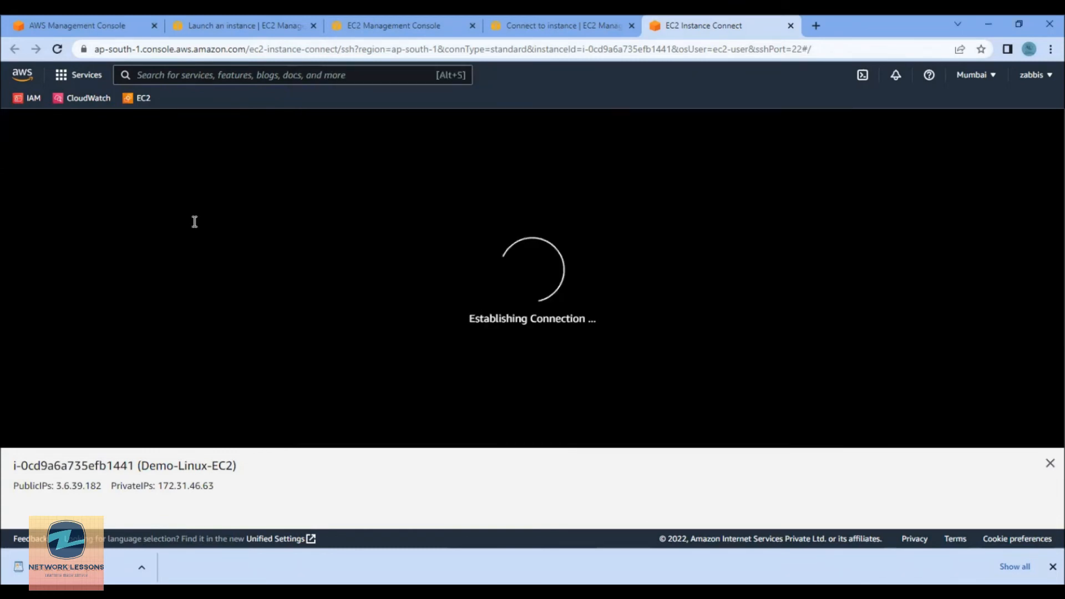
drag(528, 318, 479, 318)
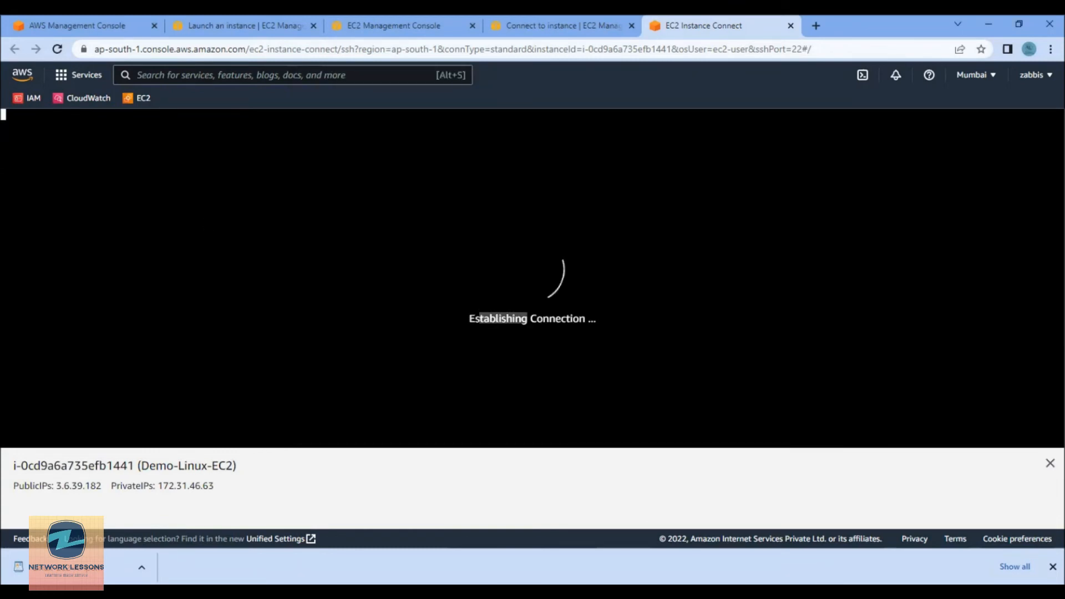
key(alt+Tab)
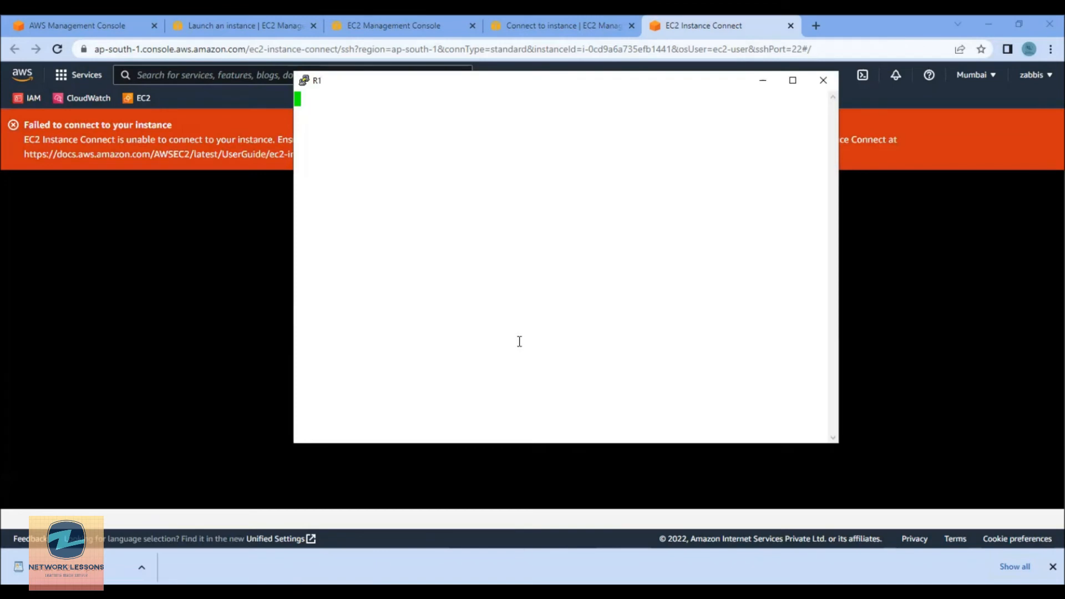
key(alt+Tab)
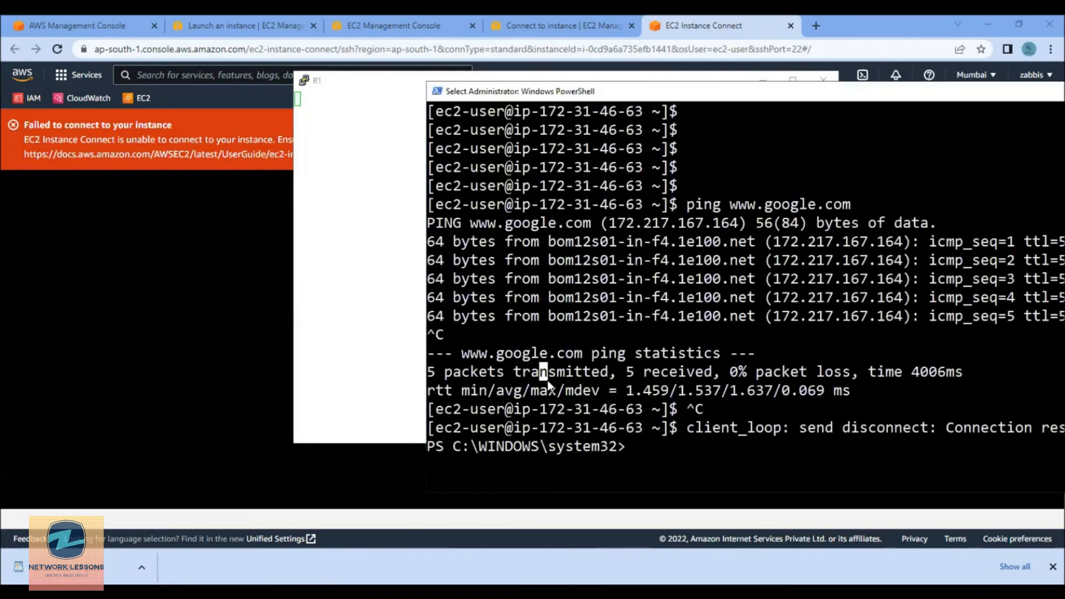
key(Up)
key(Return)
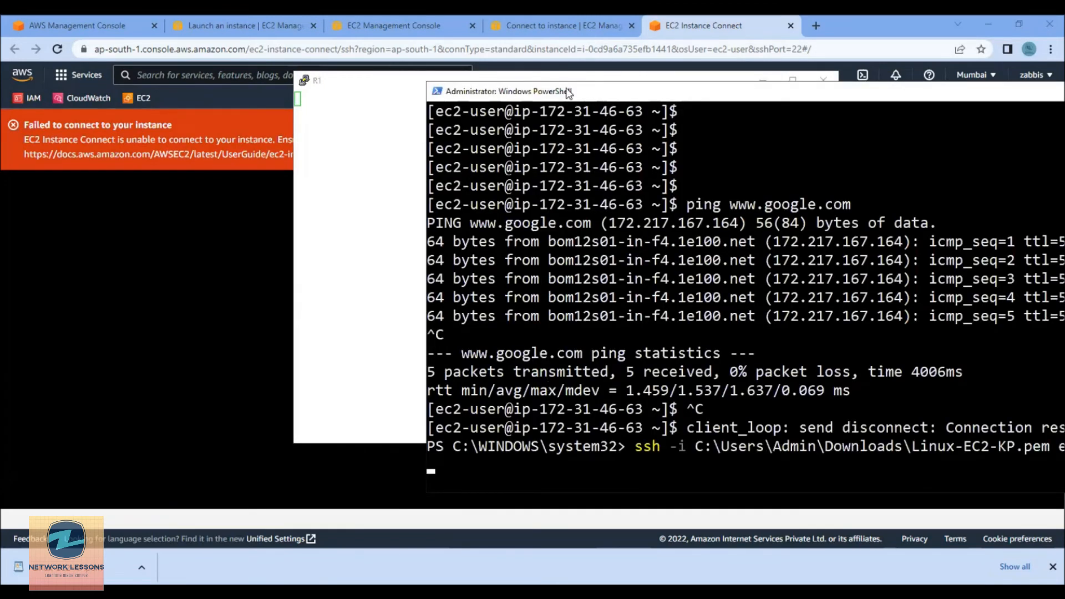
drag(487, 88, 349, 76)
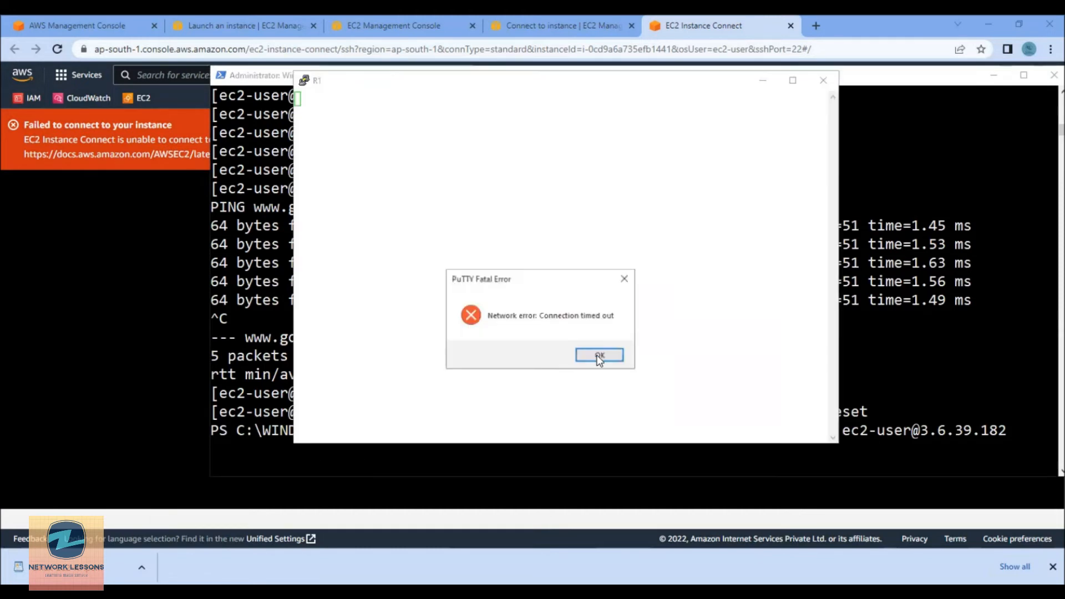
click(599, 356)
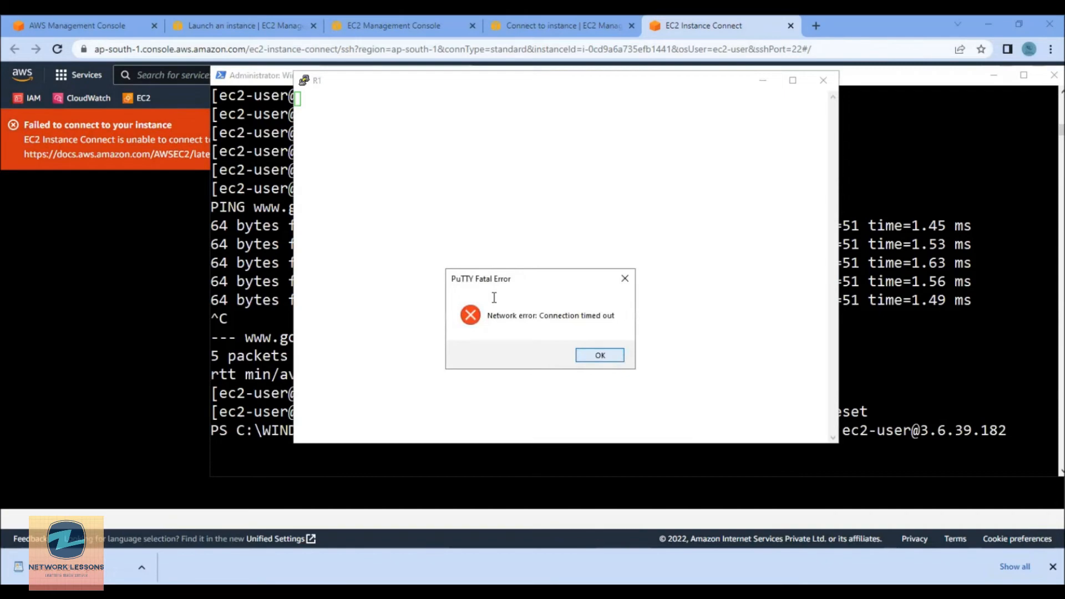
- Add an inbound SSH rule with source 0.0.0.0/0 to security group EC2-SG-HTTP-SSH and save the rules
click(562, 32)
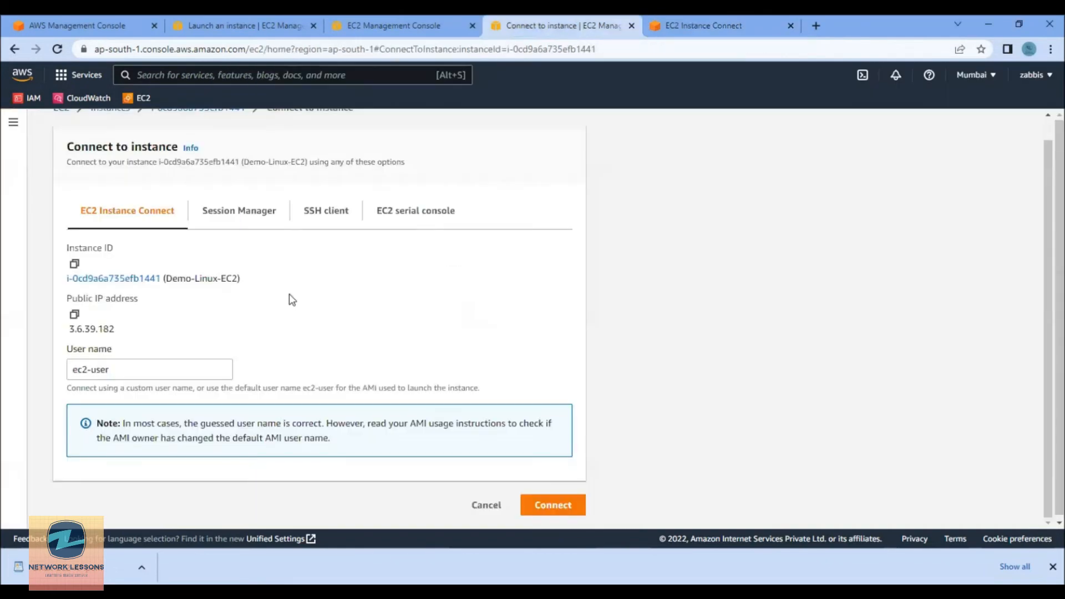
key(ctrl+shift+Tab)
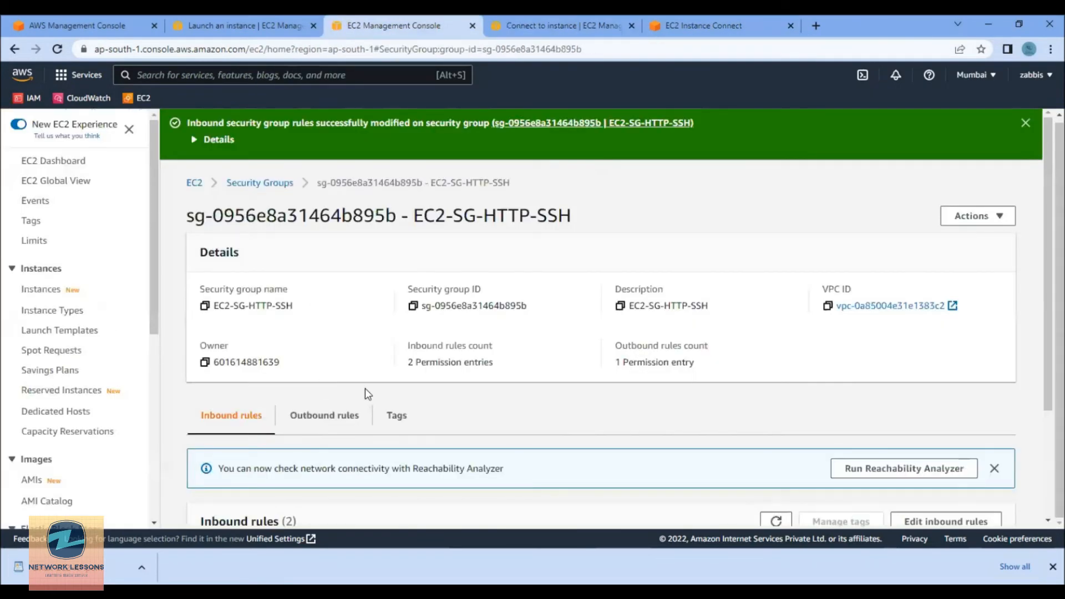
scroll(987, 381, down, 3)
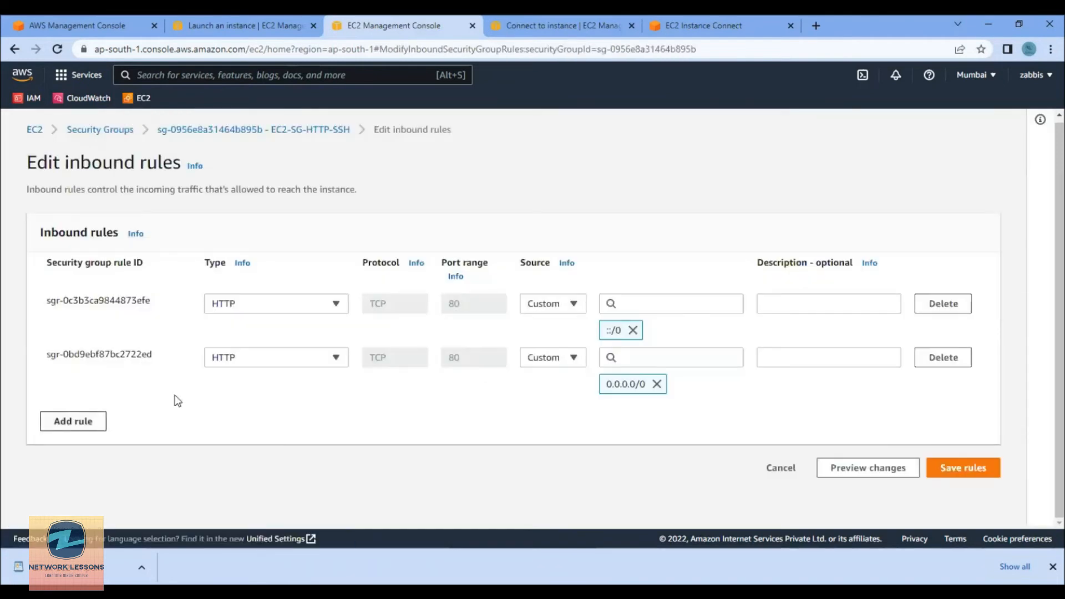
click(282, 409)
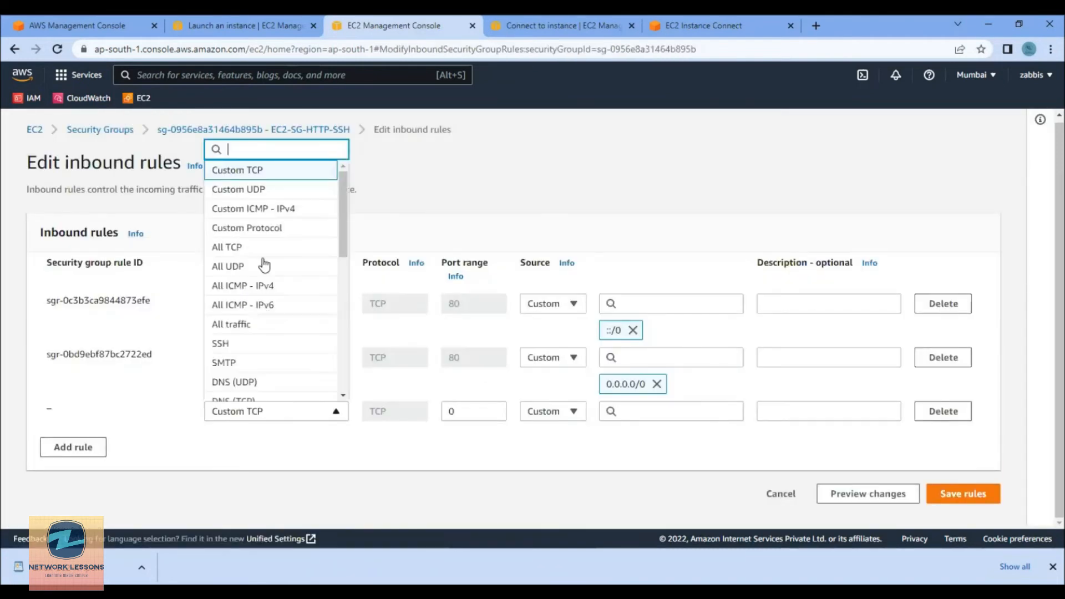
scroll(256, 280, down, 1)
click(262, 291)
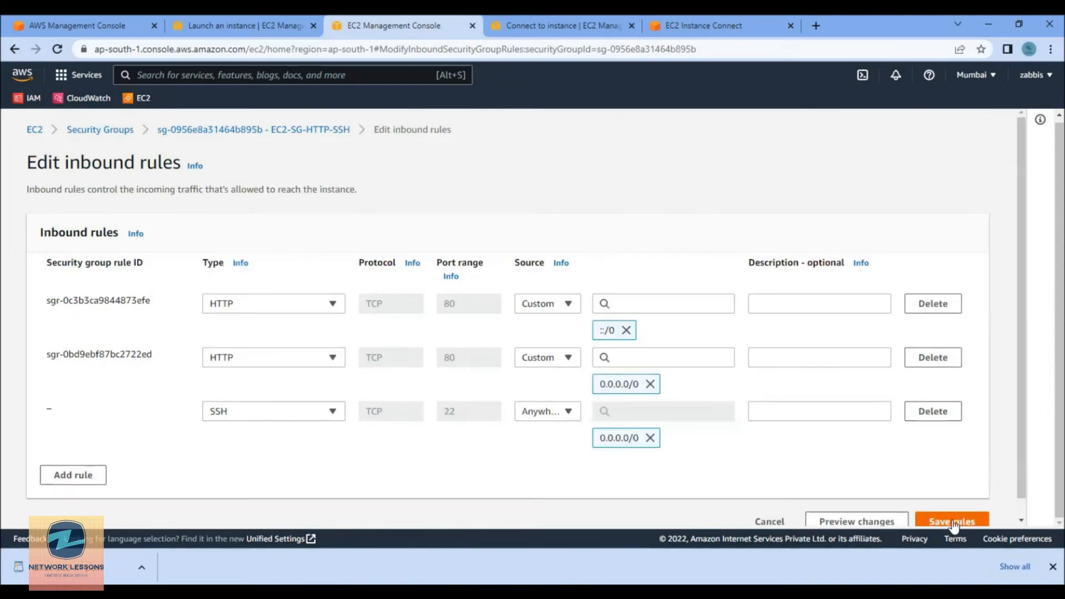
click(953, 522)
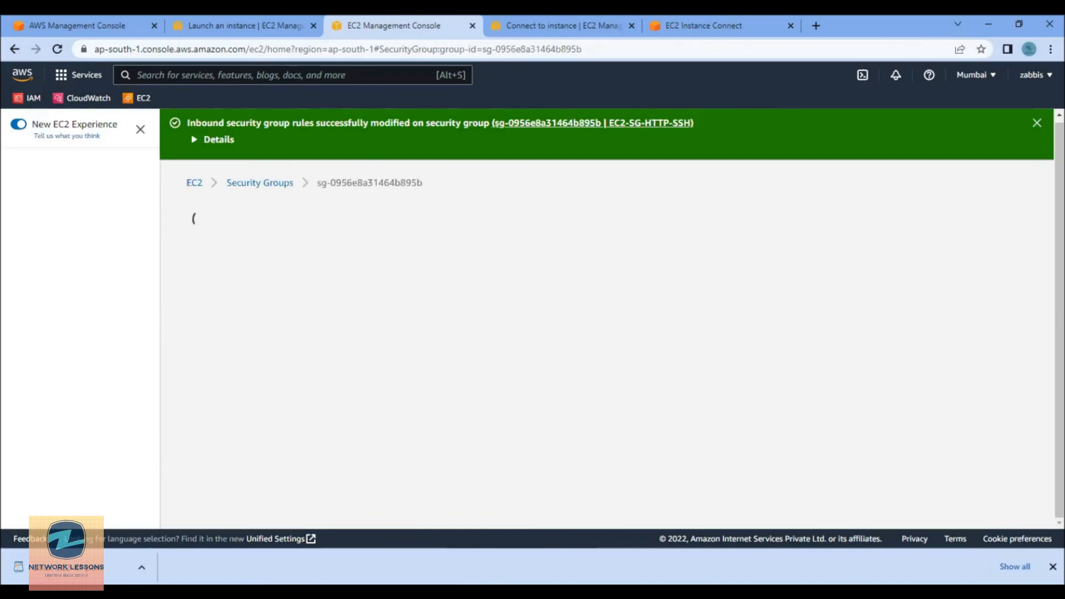
key(alt+Tab)
key(Up)
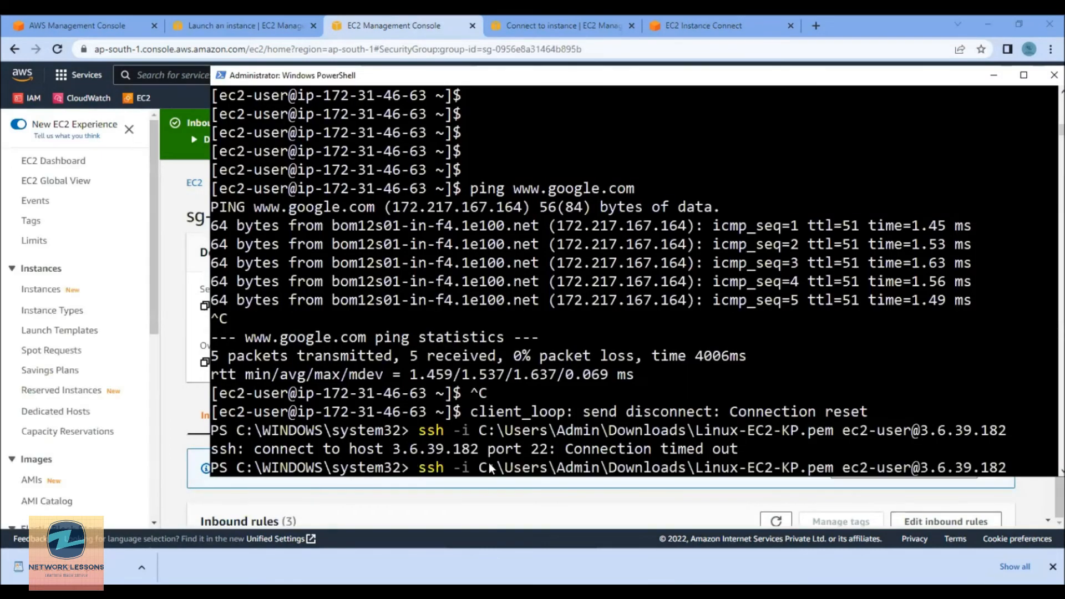
key(Return)
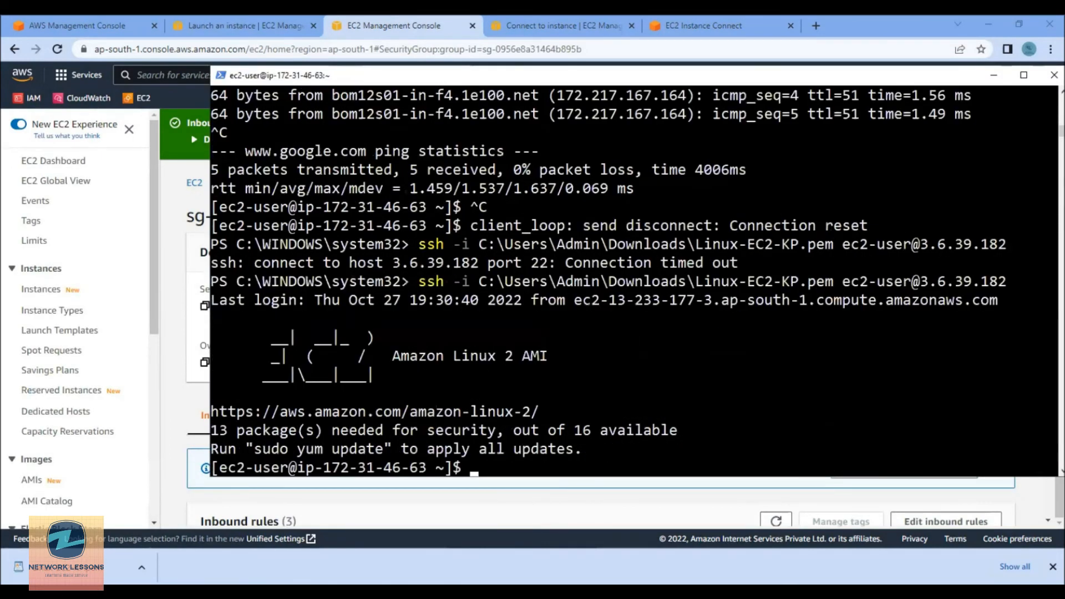
- Restart the inactive PuTTY session and reconnect to Demo-Linux-EC2 through EC2 Instance Connect as ec2-user, closing the old terminal tab
key(alt+Tab)
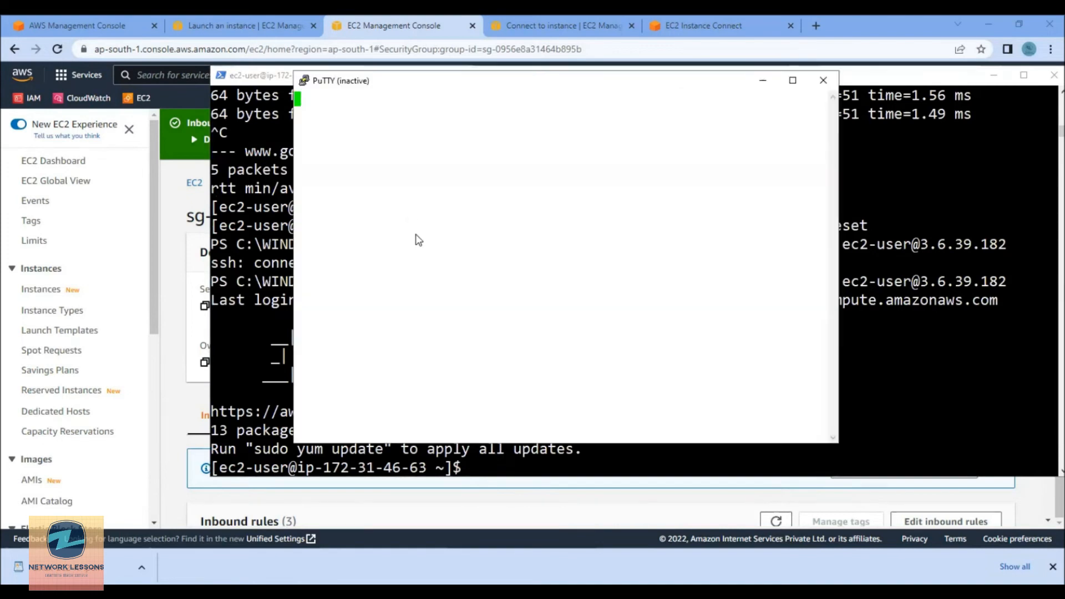
right_click(363, 81)
click(416, 223)
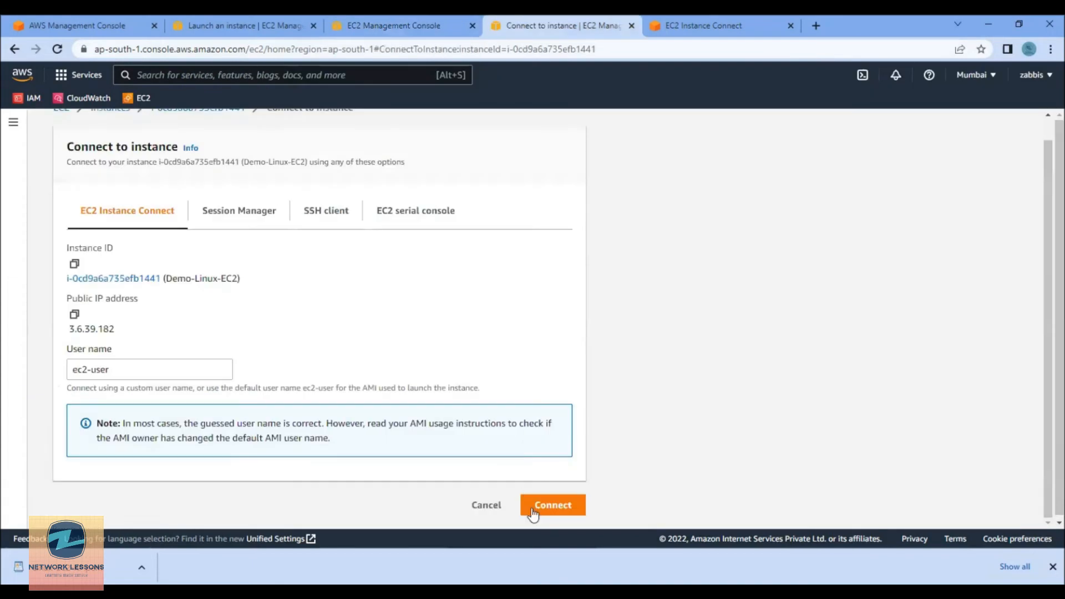
click(527, 505)
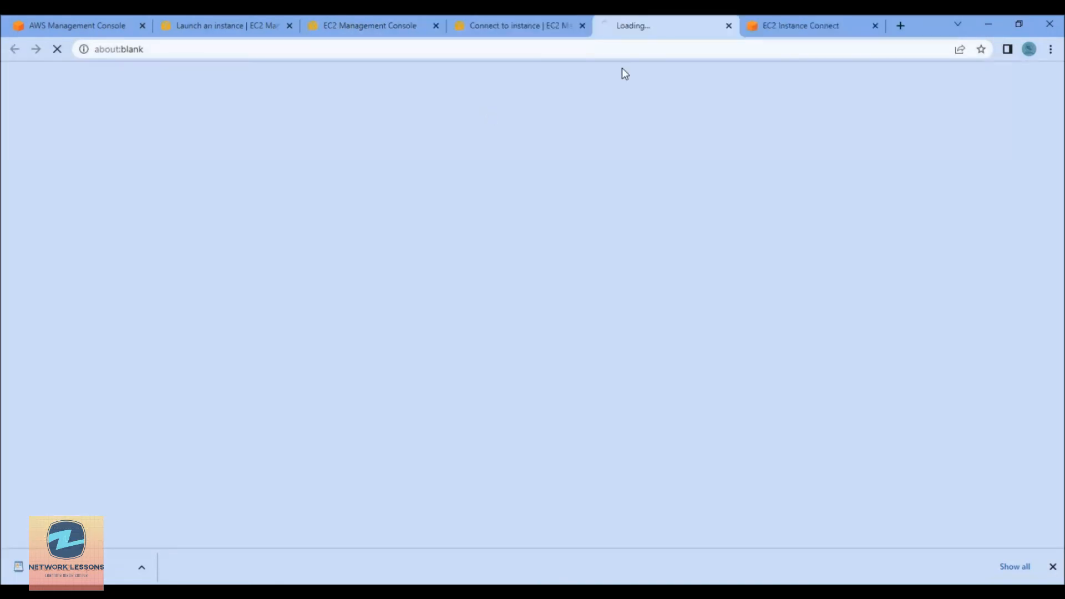
click(876, 26)
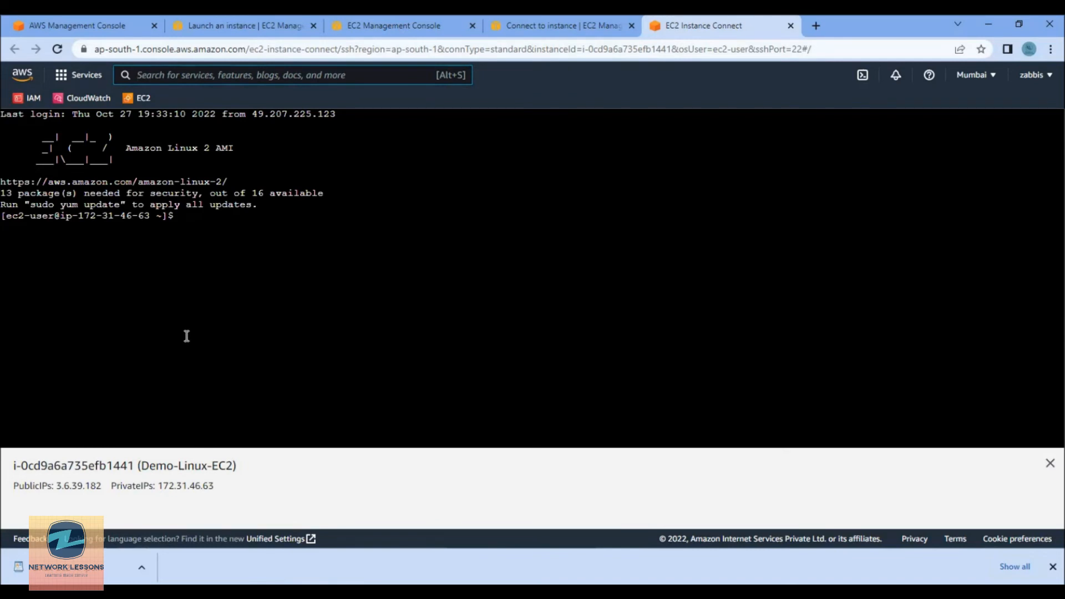
text(ping 8.8.8.8)
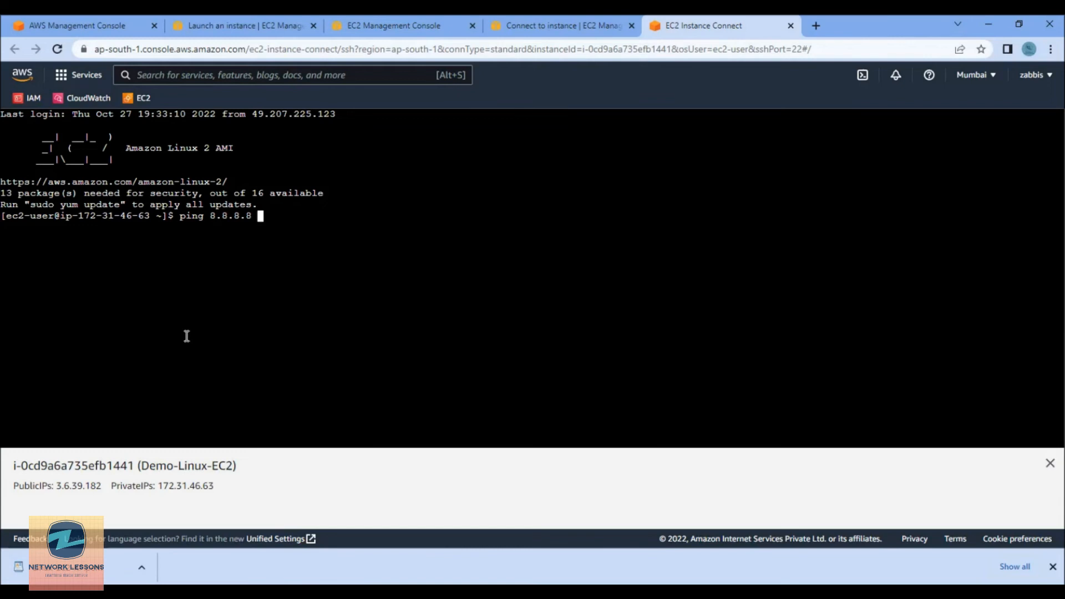
key(BackSpace)
key(BackSpace)
key(BackSpace)
key(BackSpace)
key(BackSpace)
key(BackSpace)
key(BackSpace)
key(BackSpace)
key(BackSpace)
key(BackSpace)
key(BackSpace)
key(BackSpace)
key(BackSpace)
- Check the PowerShell connection and search Google in a new browser tab for "generate rsa on windows 10"
mouse_move(505, 594)
click(473, 554)
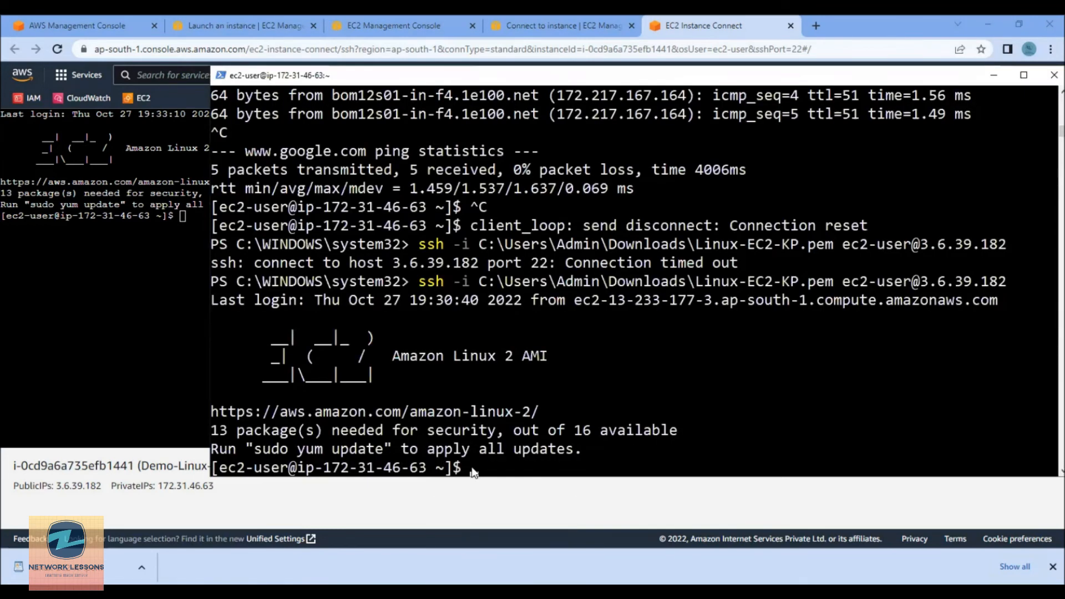
click(816, 25)
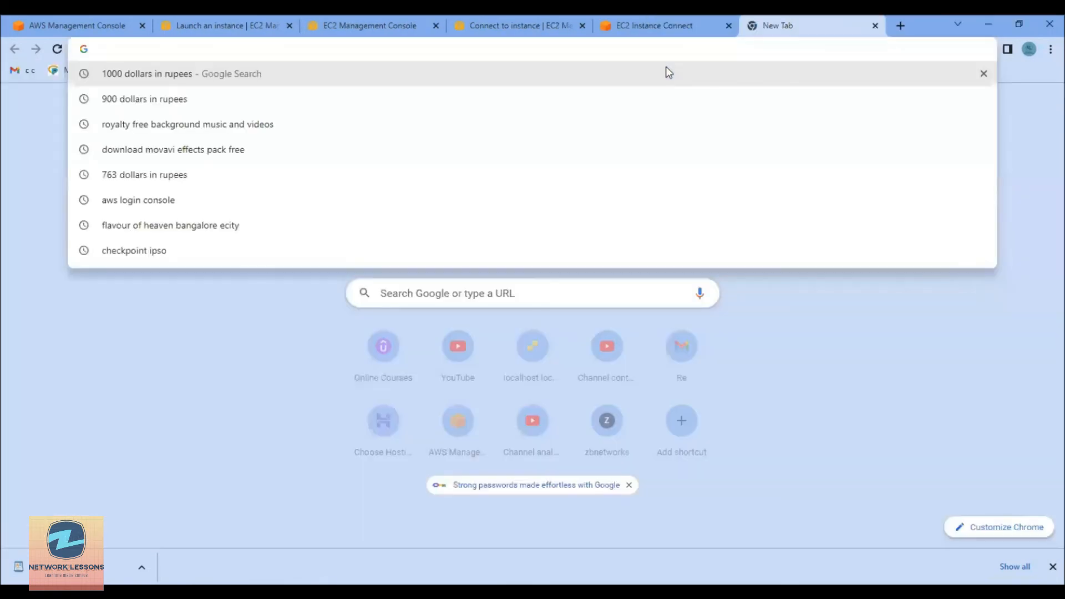
text(generate)
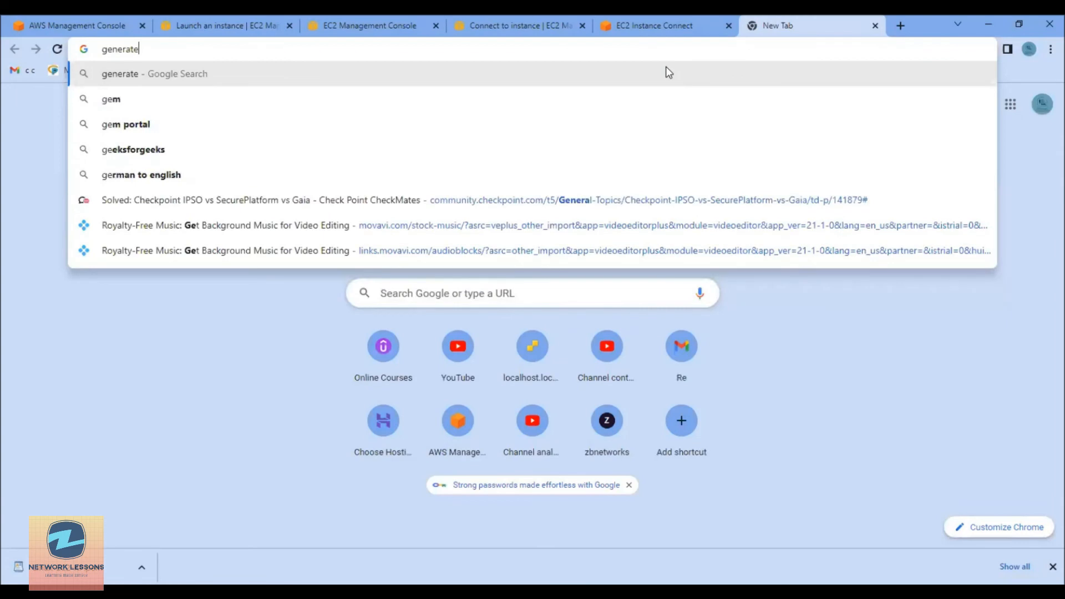
text( rsa )
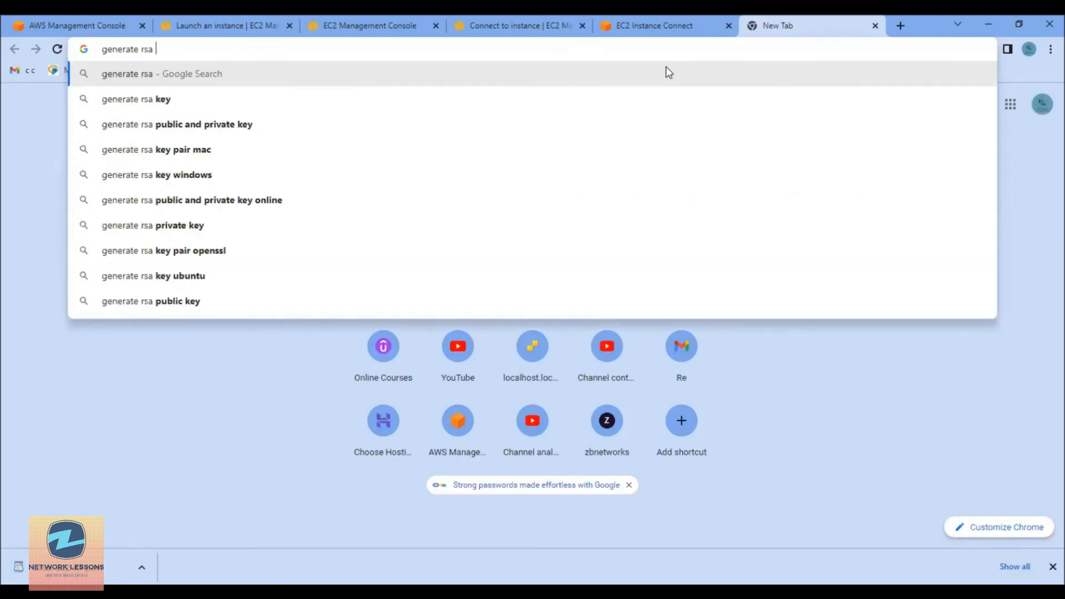
text(on windows)
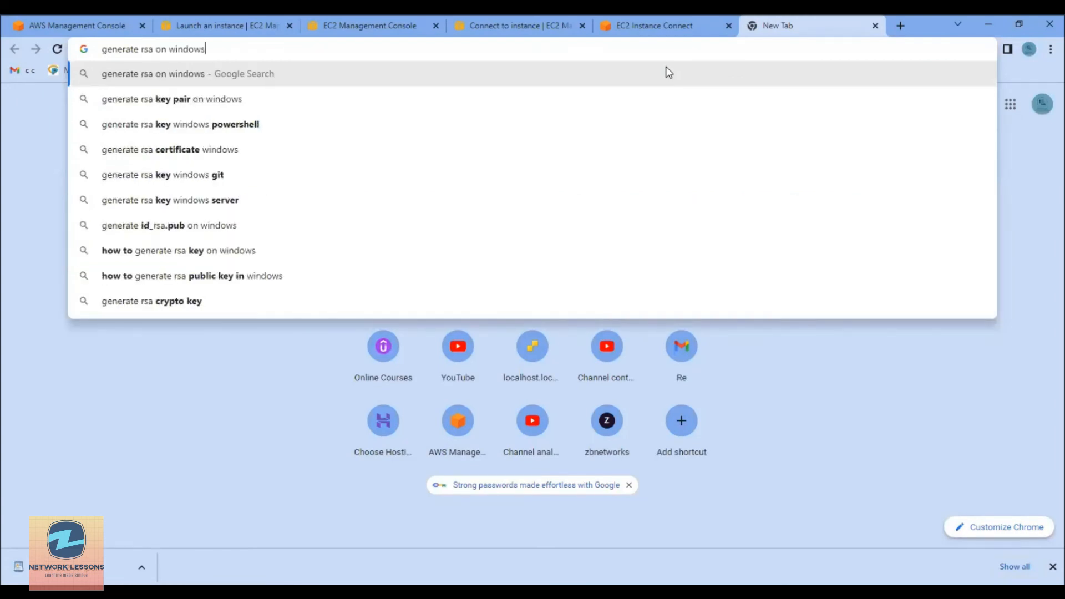
text( 10)
key(Return)
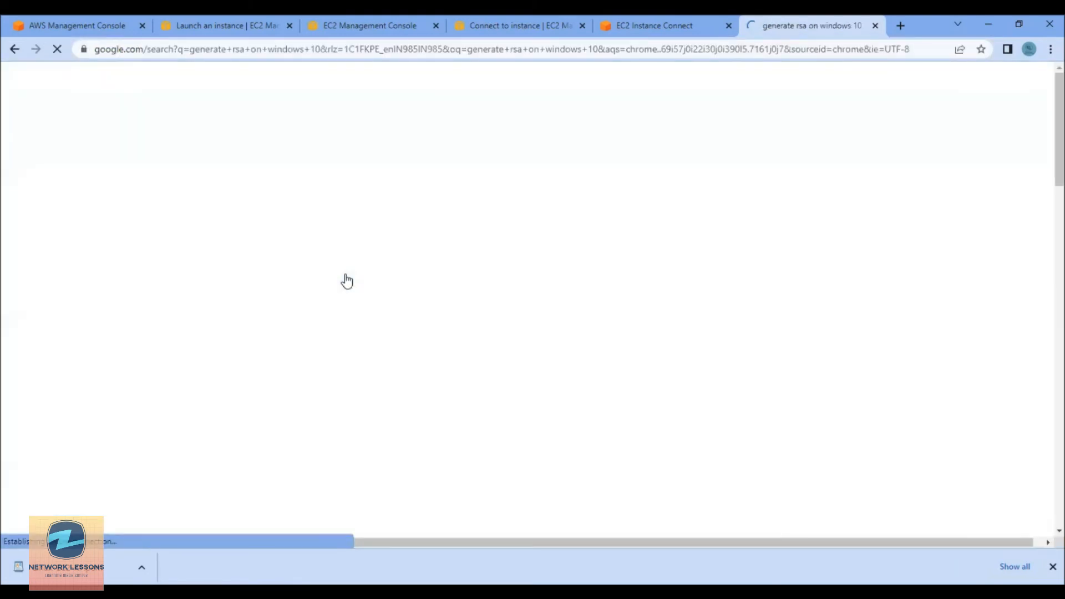
- Review the SSH key generation results and refine the Google search to "generate rsa on windows 10 powershell"
key(alt+Tab)
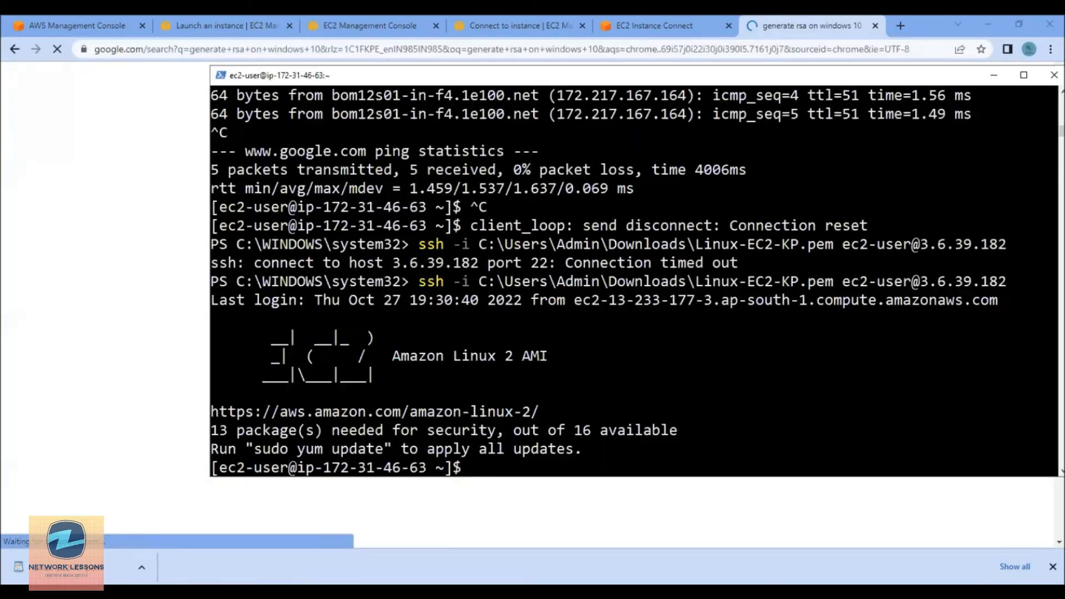
click(123, 200)
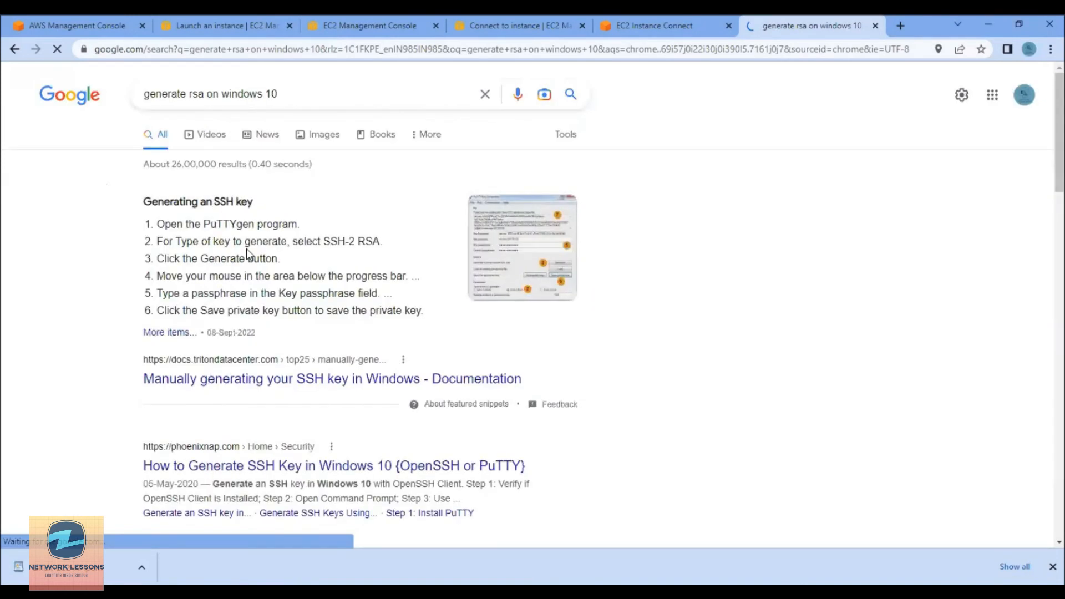
drag(321, 241, 510, 241)
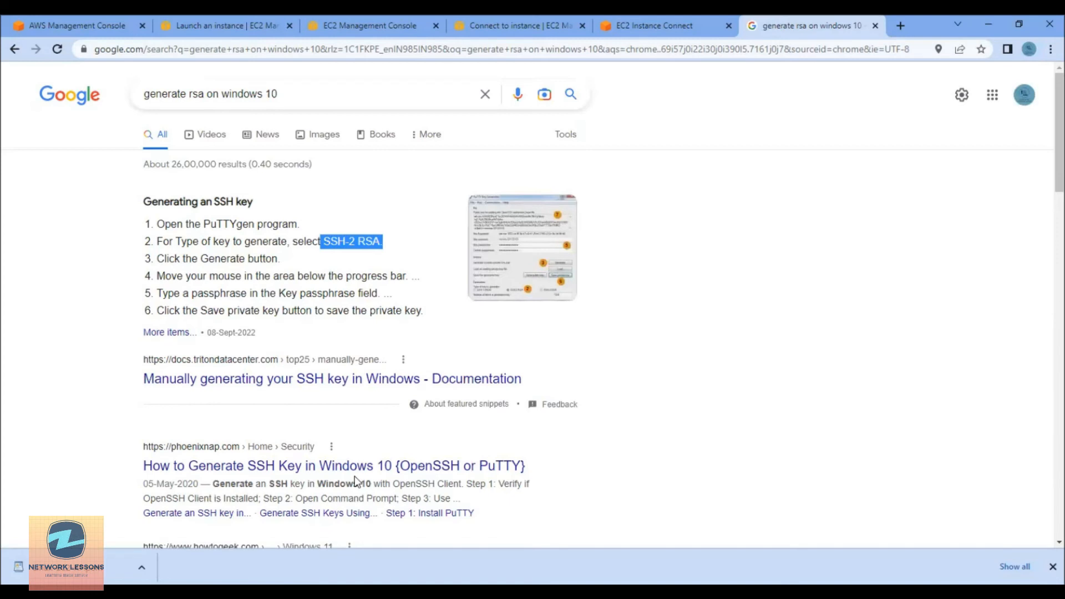
click(305, 84)
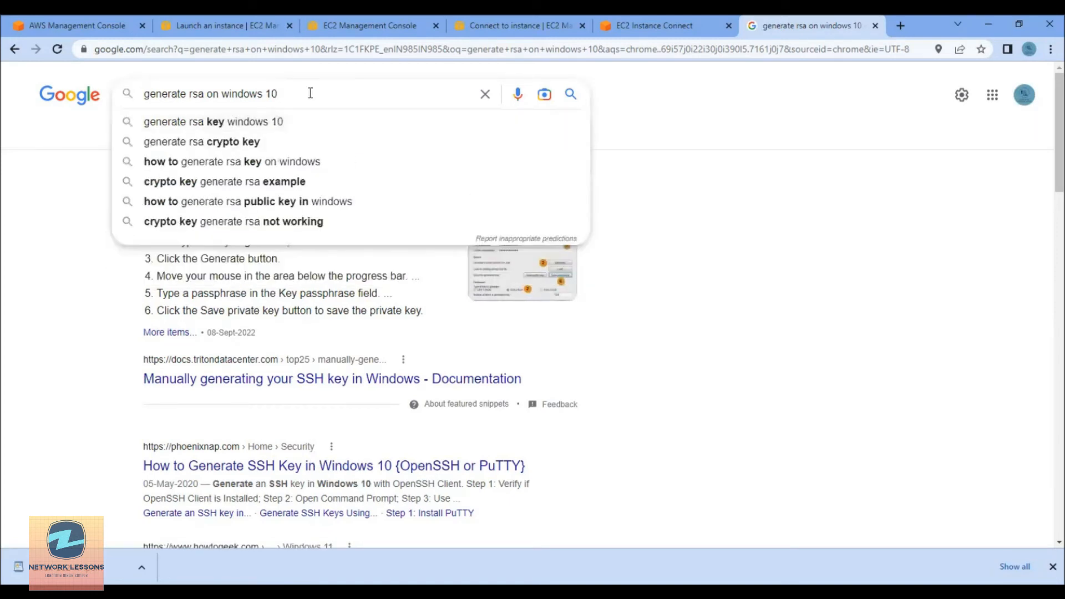
text(power)
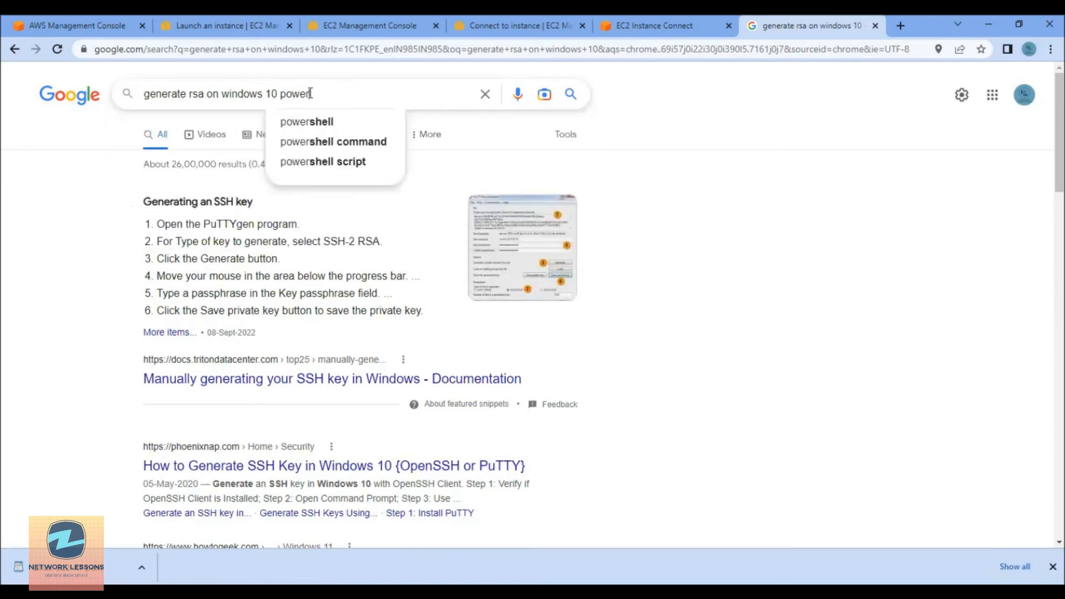
click(320, 121)
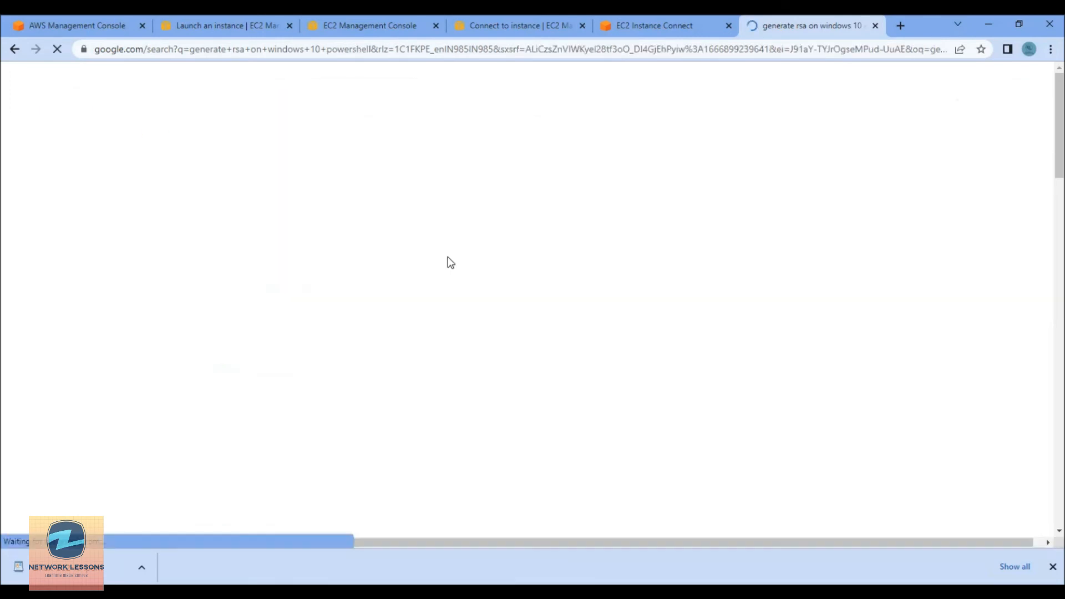
- Copy the ssh-keygen command from the search result, run it in the ec2-user terminal in PowerShell, and cancel it at the key file prompt
drag(194, 242, 248, 242)
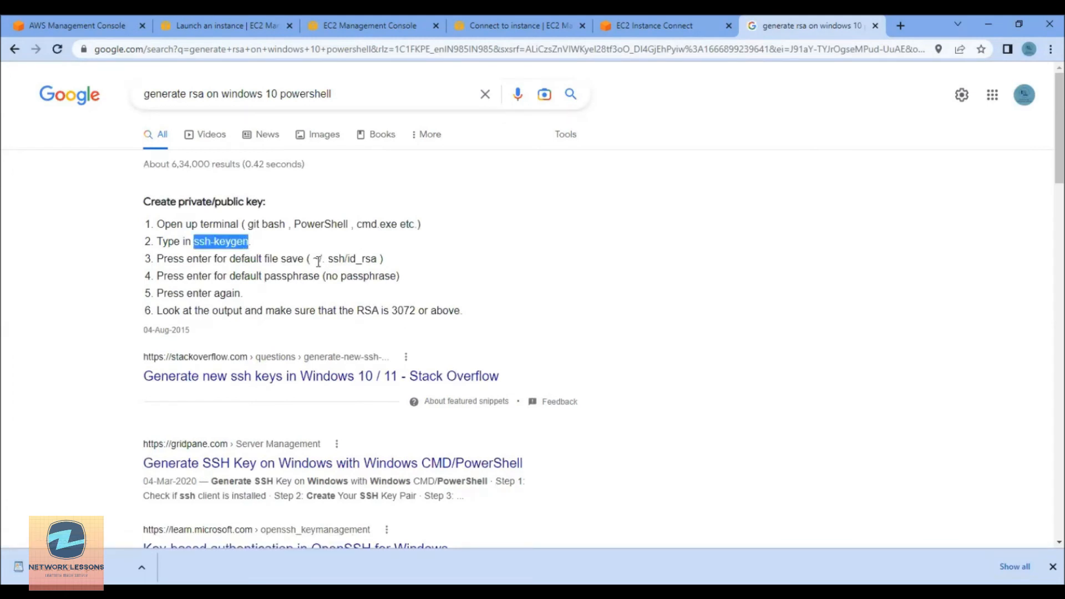
mouse_move(192, 259)
mouse_down()
mouse_move(214, 259)
mouse_move(192, 241)
mouse_move(243, 241)
mouse_move(195, 242)
mouse_up()
key(ctrl+c)
key(alt+Tab)
right_click(474, 391)
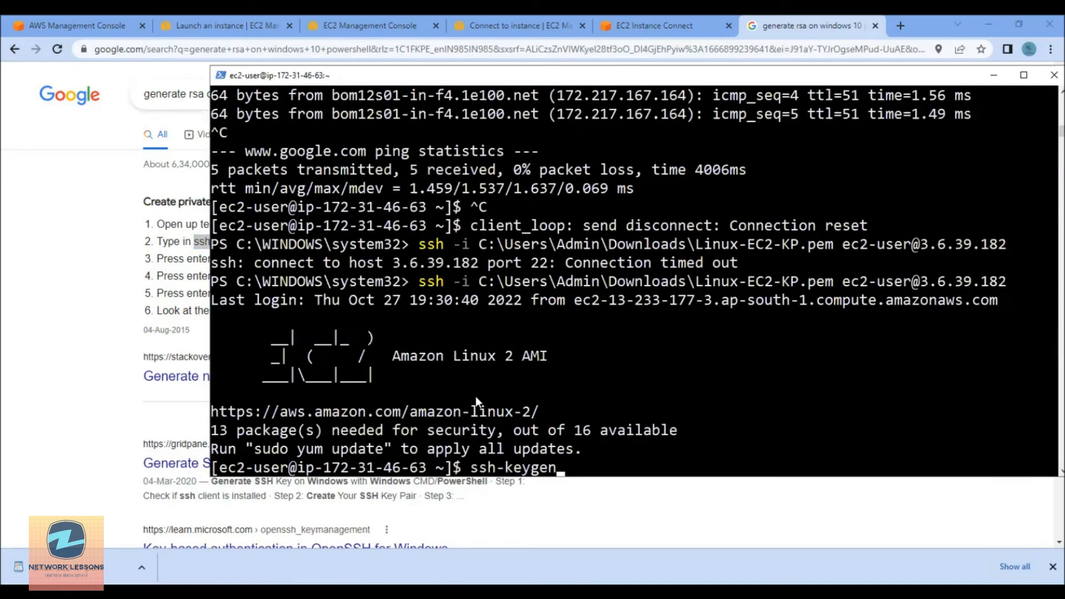
key(Return)
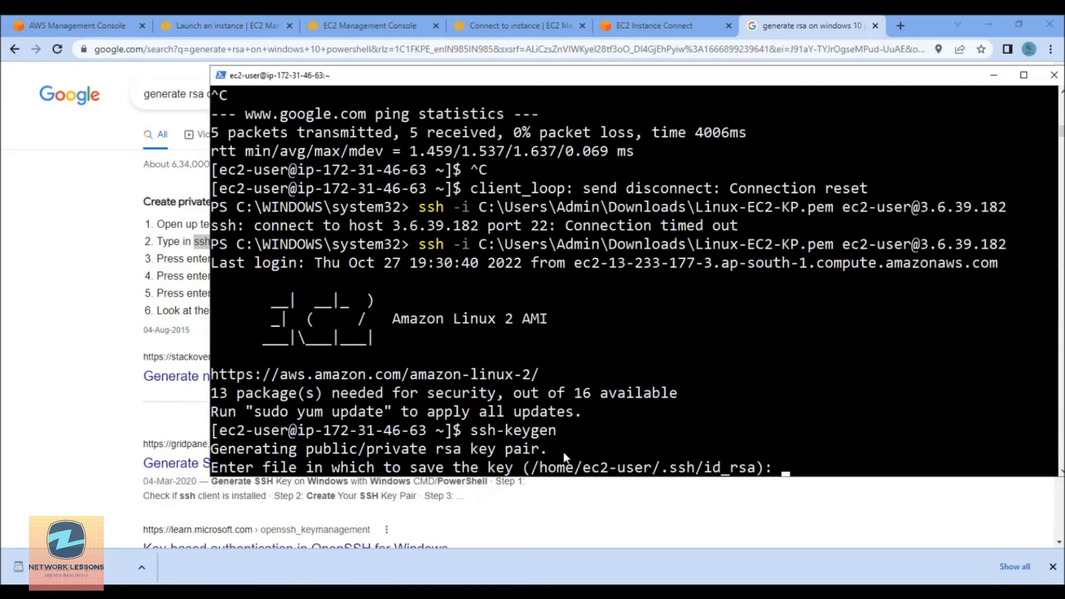
key(ctrl+c)
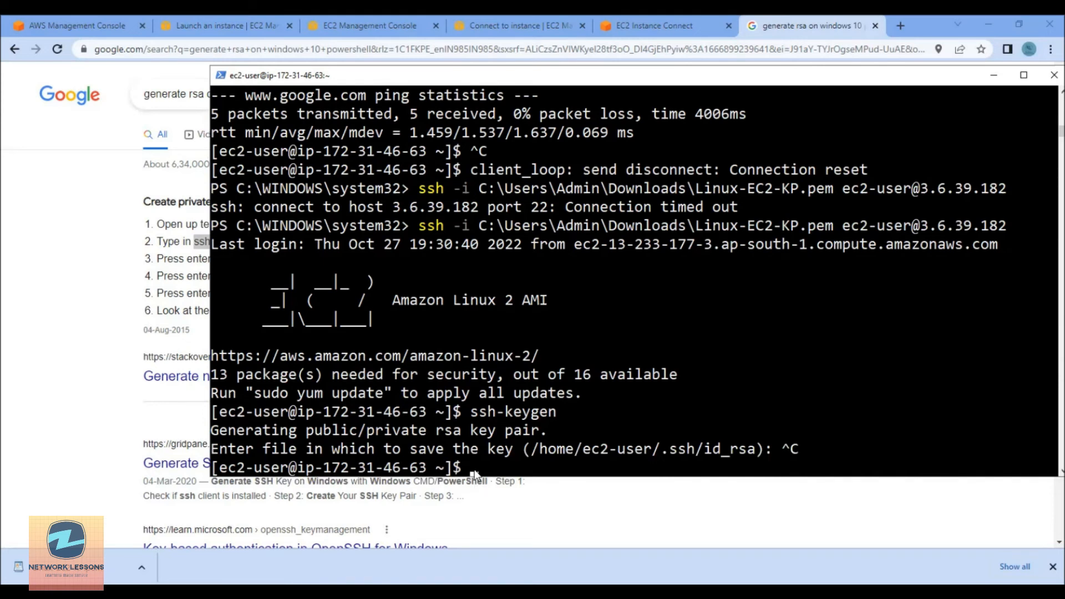
- Exit the SSH session to return to the local PowerShell prompt and add a few blank prompt lines
text(cat)
key(BackSpace)
text(exit)
key(Return)
key(Return)
key(Return)
key(Return)
key(Return)
key(Return)
text(cat)
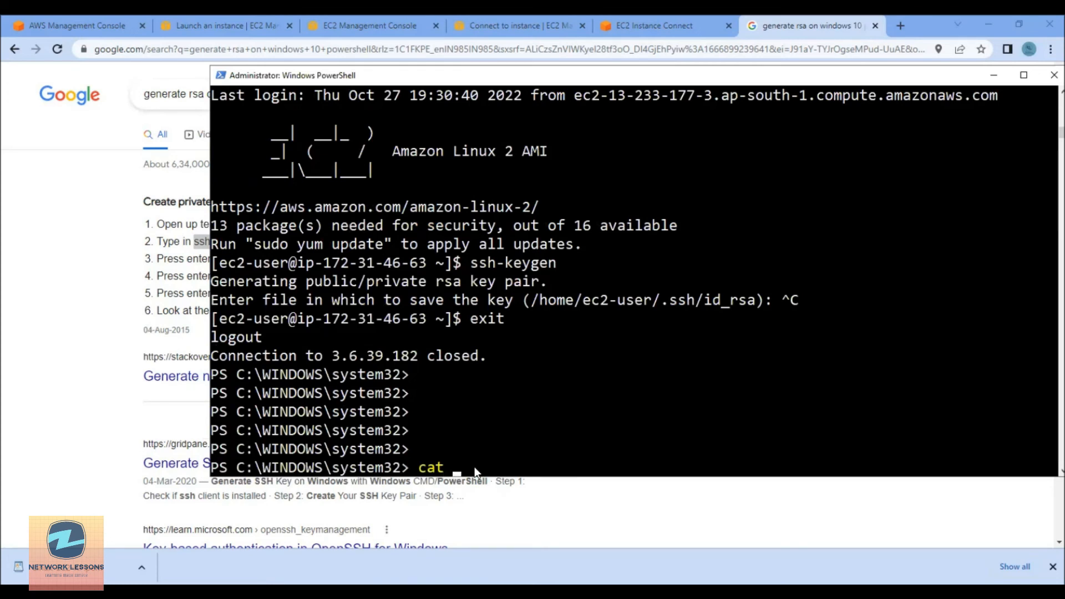
text( .)
key(BackSpace)
key(BackSpace)
key(BackSpace)
key(BackSpace)
key(BackSpace)
- Recall the earlier ssh commands and copy the key path C:\Users\Admin\.ssh\id_rsa from the PowerShell command line
key(Up)
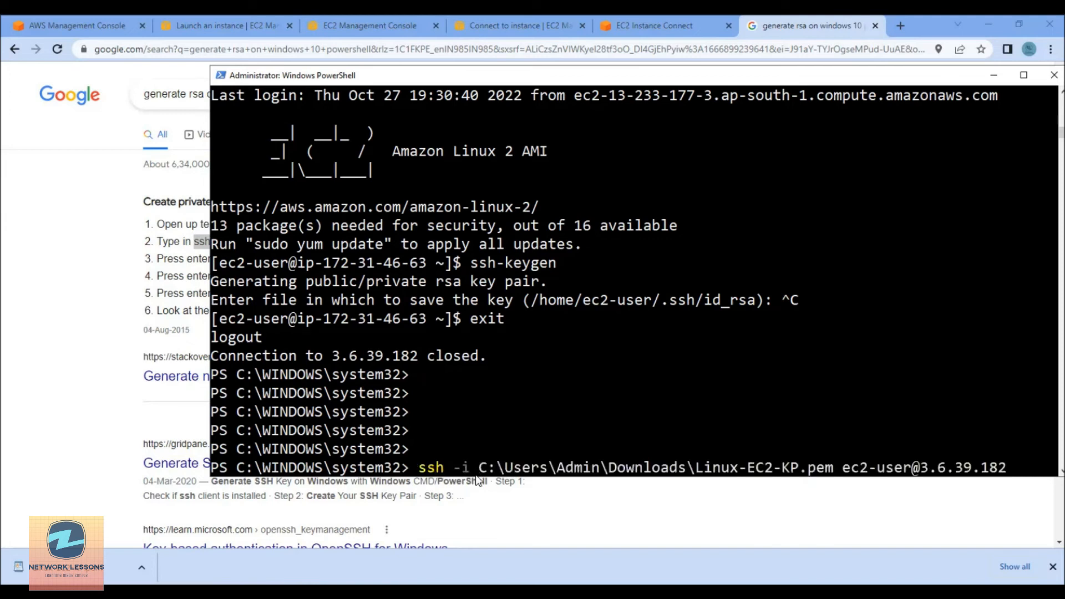
drag(478, 468, 840, 467)
drag(504, 76, 1064, 144)
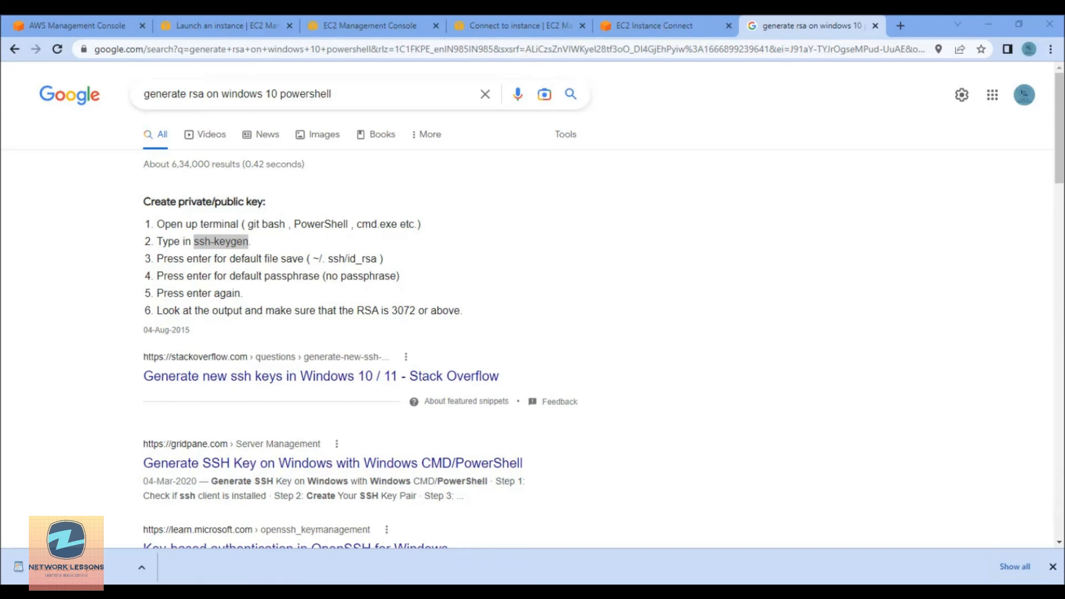
drag(1064, 115, 563, 109)
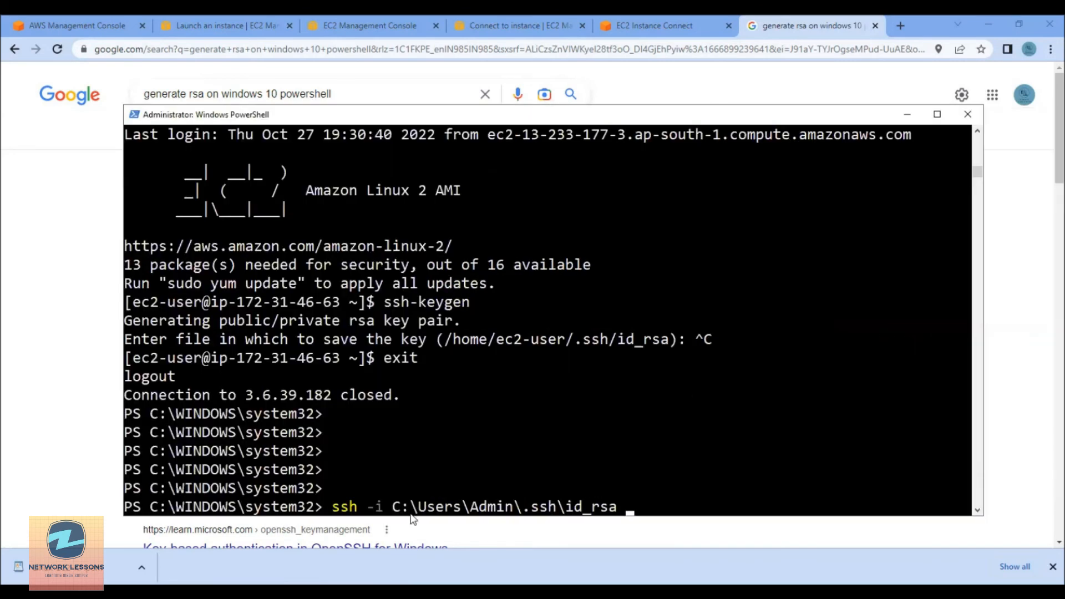
drag(395, 511, 616, 515)
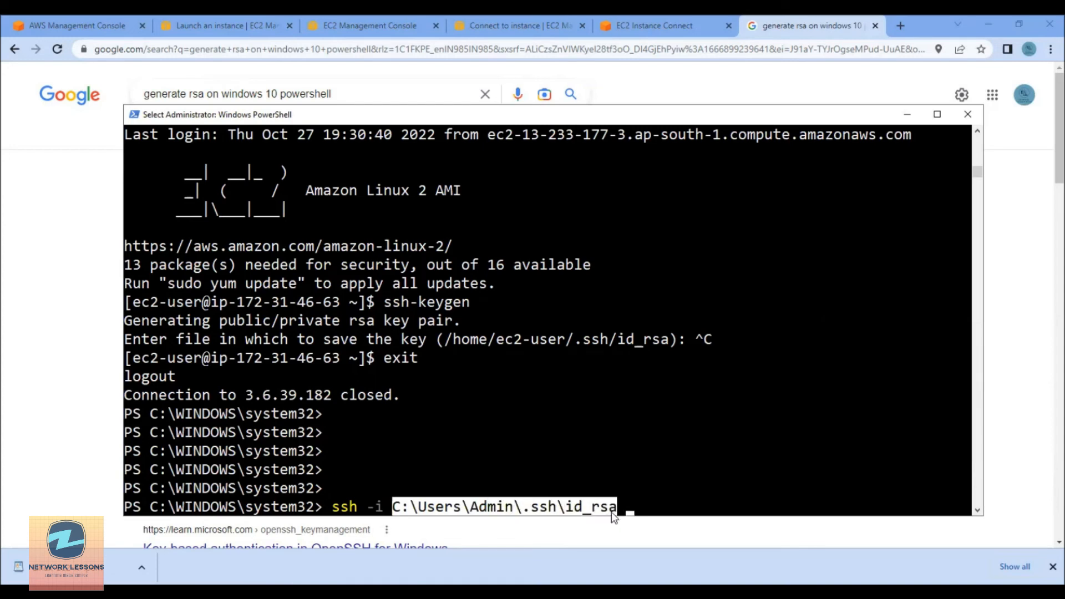
right_click(614, 516)
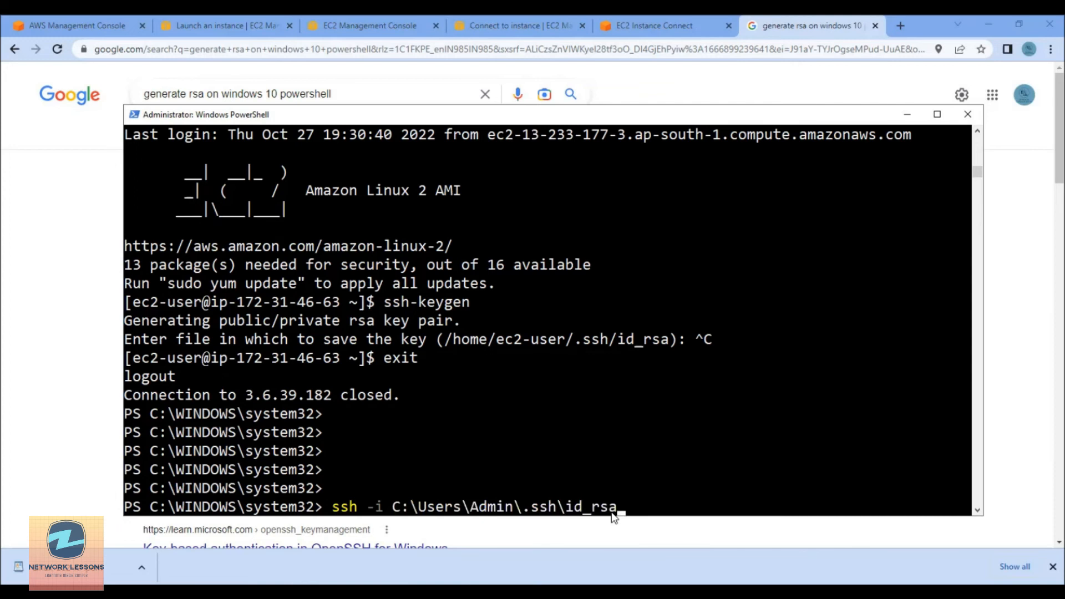
- Replace the recalled command with cat C:\Users\Admin\.ssh\id_rsa.pub and run it to display the local public key
key(BackSpace)
key(BackSpace)
key(BackSpace)
key(BackSpace)
key(BackSpace)
key(BackSpace)
key(BackSpace)
key(BackSpace)
key(BackSpace)
key(BackSpace)
key(BackSpace)
key(BackSpace)
key(BackSpace)
key(BackSpace)
key(BackSpace)
key(BackSpace)
key(BackSpace)
key(BackSpace)
key(BackSpace)
key(BackSpace)
key(BackSpace)
key(BackSpace)
key(BackSpace)
text(cat C:)
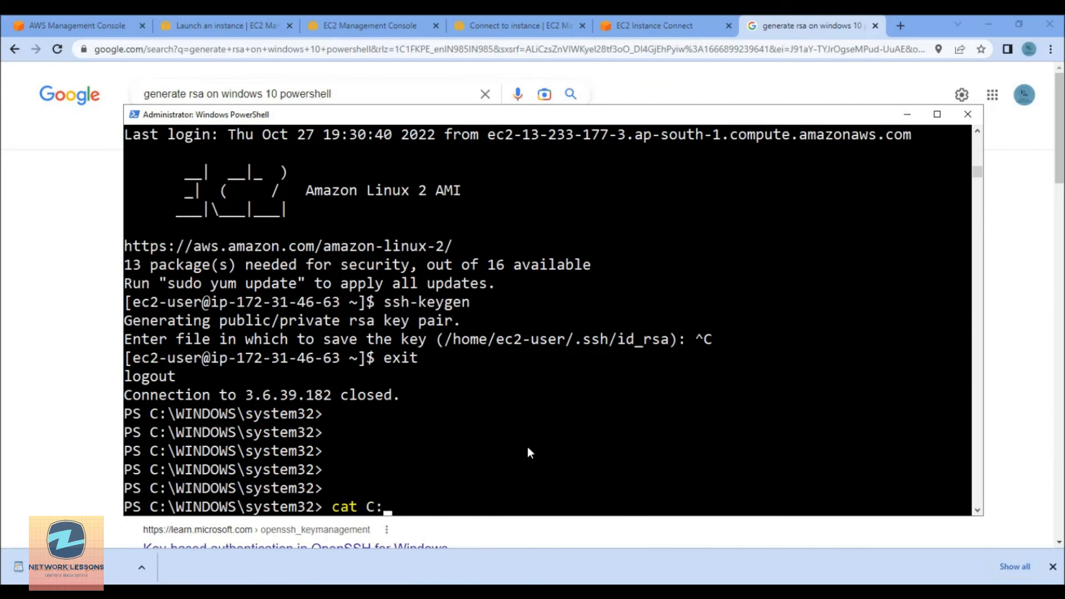
key(ctrl+v)
text(.pu)
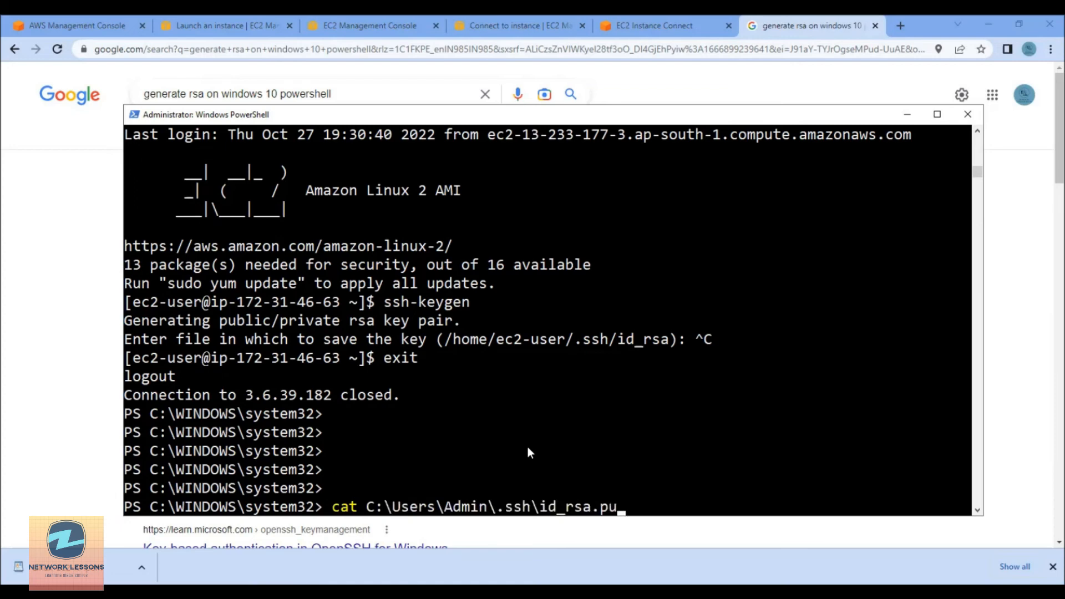
text(b)
key(Return)
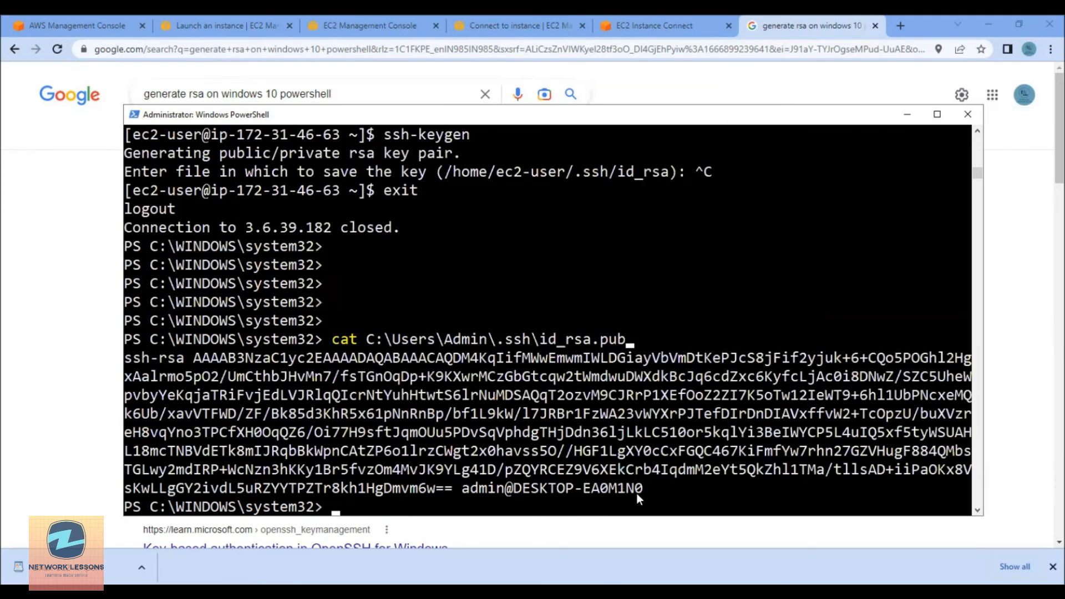
- Copy the complete ssh-rsa public key from the PowerShell output and switch to a fresh prompt in the PuTTY session
drag(642, 493, 128, 364)
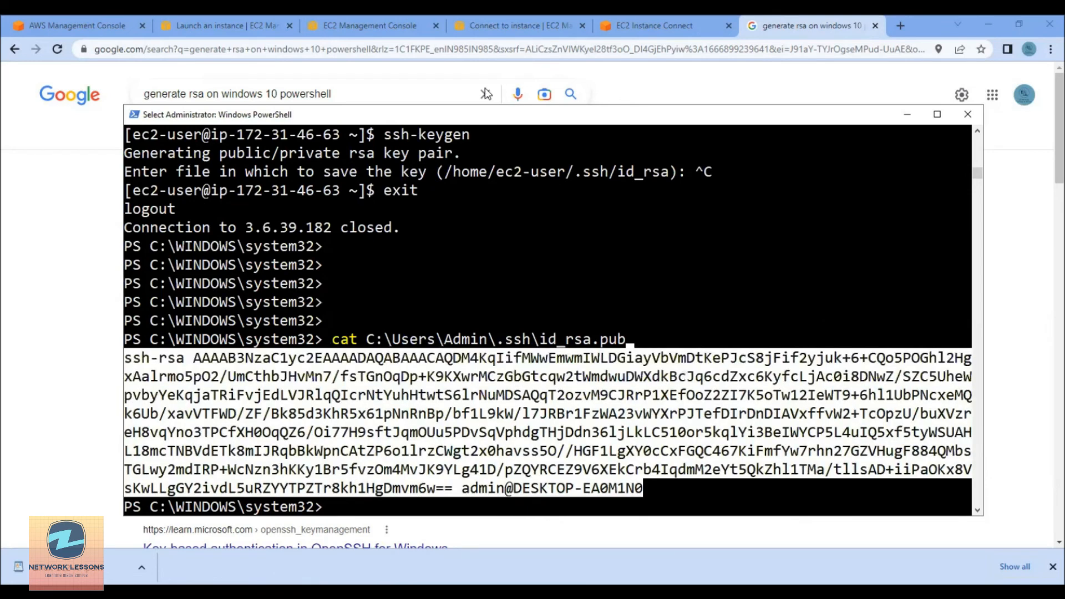
right_click(198, 199)
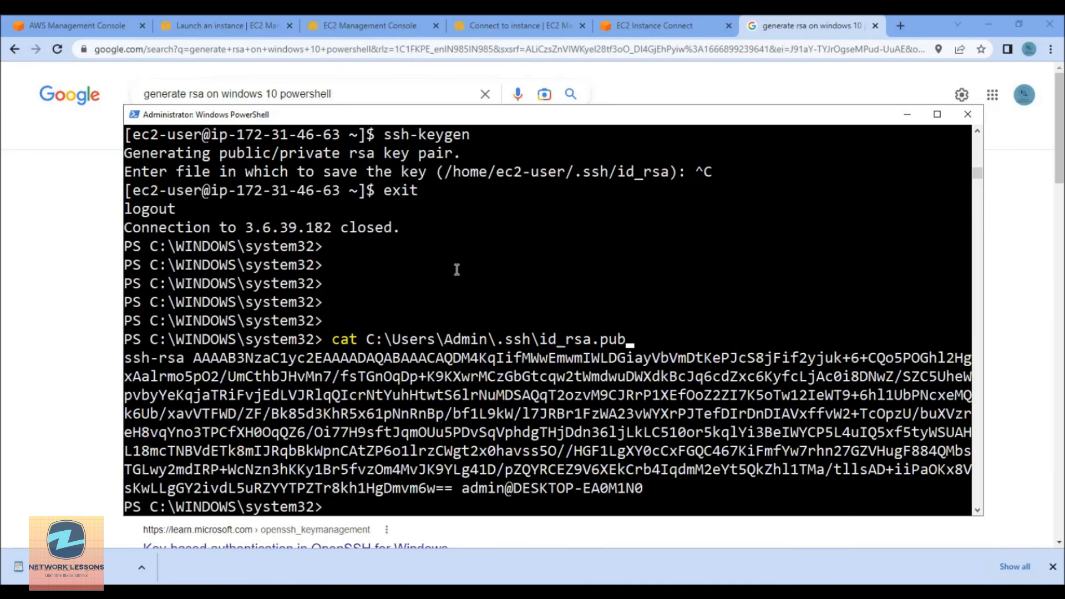
key(alt+Tab)
key(Return)
key(Return)
key(Return)
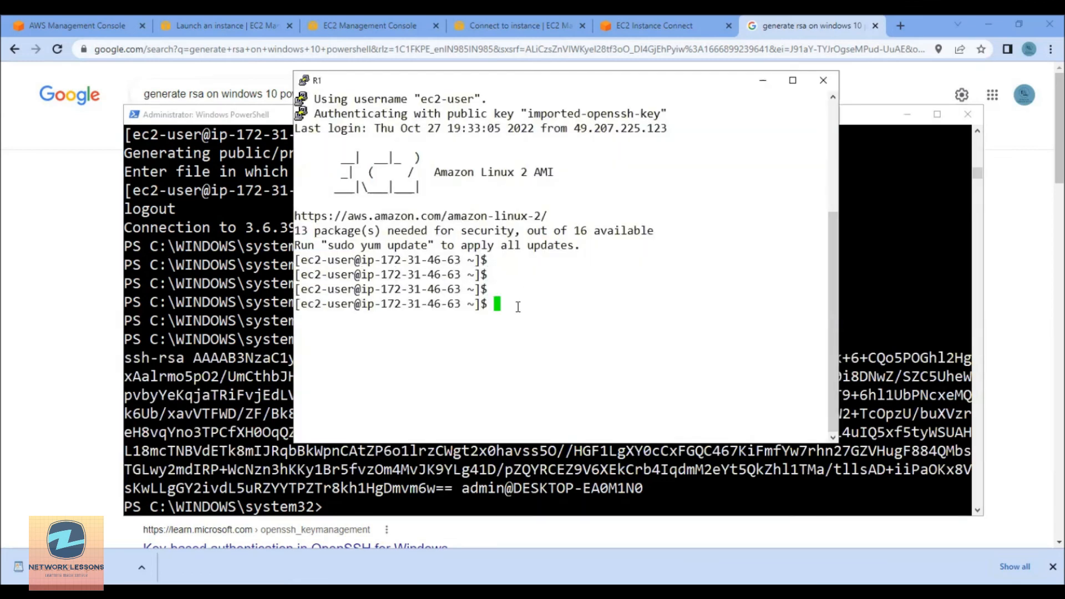
- Open .ssh/authorized_keys in nano on the EC2 instance
text(na mo)
key(BackSpace)
key(BackSpace)
key(BackSpace)
text(no .ssh/authorized_keys)
key(Return)
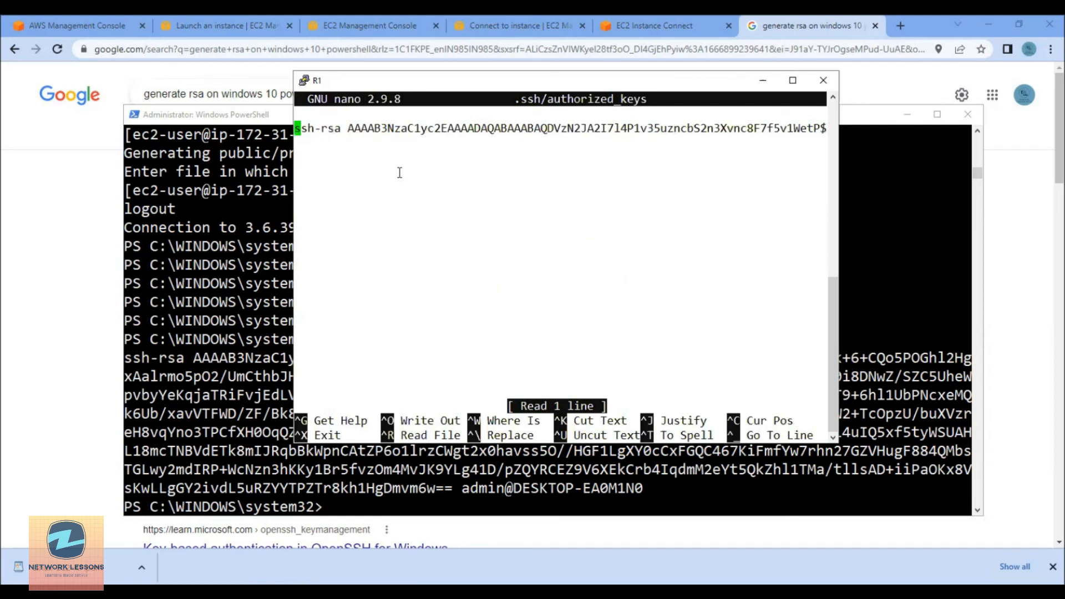
- Leave blank lines below the existing key in authorized_keys and add a # comment line with the new key owner's name
key(Down)
key(Return)
key(Return)
key(Return)
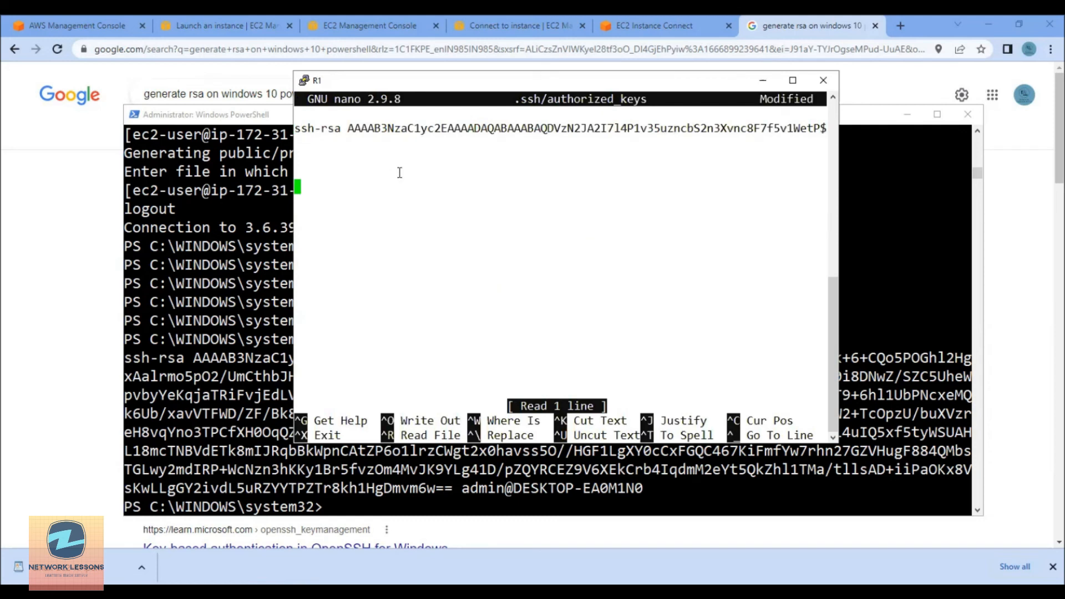
text(#Zubair)
key(Return)
- Paste the copied ssh-rsa public key below the comment line and move back through the pasted text
right_click(382, 214)
key(Left)
key(Left)
key(Left)
key(Left)
key(Left)
key(Left)
key(Left)
key(Left)
key(Left)
key(Left)
key(Left)
key(Left)
key(Left)
key(Left)
key(Left)
key(Left)
key(Left)
key(Left)
key(Left)
key(Left)
key(Left)
key(Left)
key(Left)
key(Left)
key(Left)
key(Left)
key(Left)
key(Left)
key(Left)
key(Left)
key(Left)
key(Left)
key(Left)
key(Left)
key(Left)
key(Left)
key(Left)
key(Left)
key(Left)
key(Left)
key(Left)
key(Left)
key(Left)
key(Left)
key(Left)
key(Left)
key(Left)
key(Left)
key(Left)
key(Left)
key(Left)
key(Left)
key(Left)
key(Left)
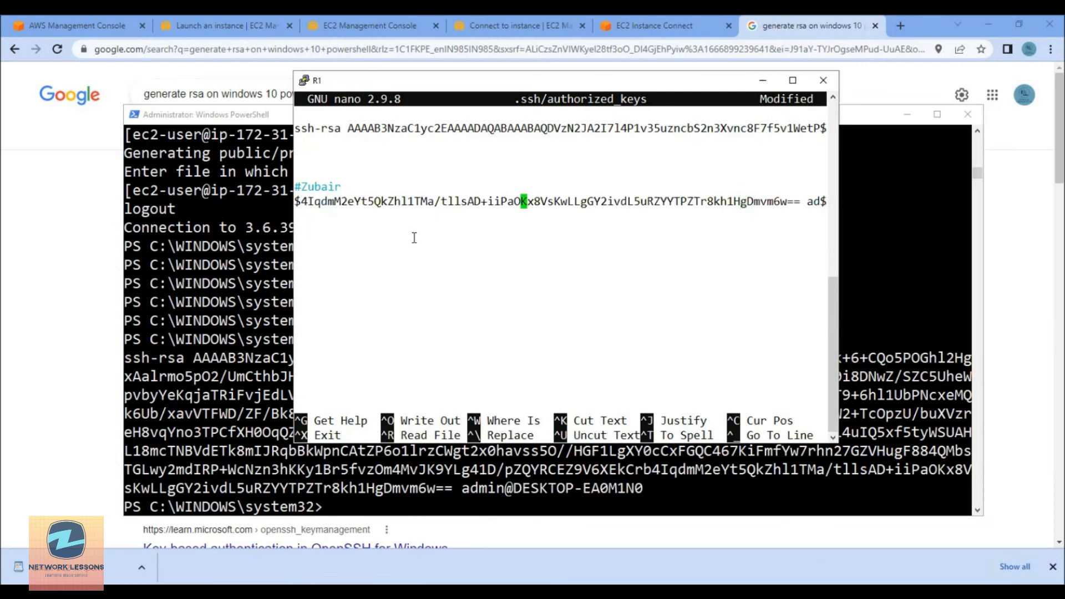
- Save the file as .ssh/authorized_keys, exit nano and add two blank prompt lines
key(ctrl+o)
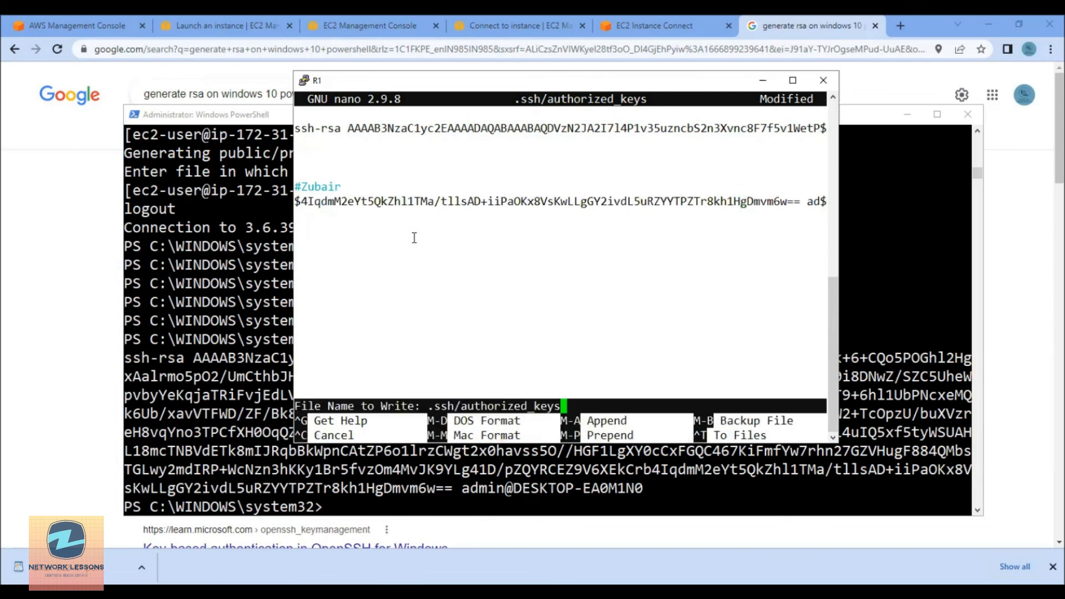
key(Return)
key(ctrl+x)
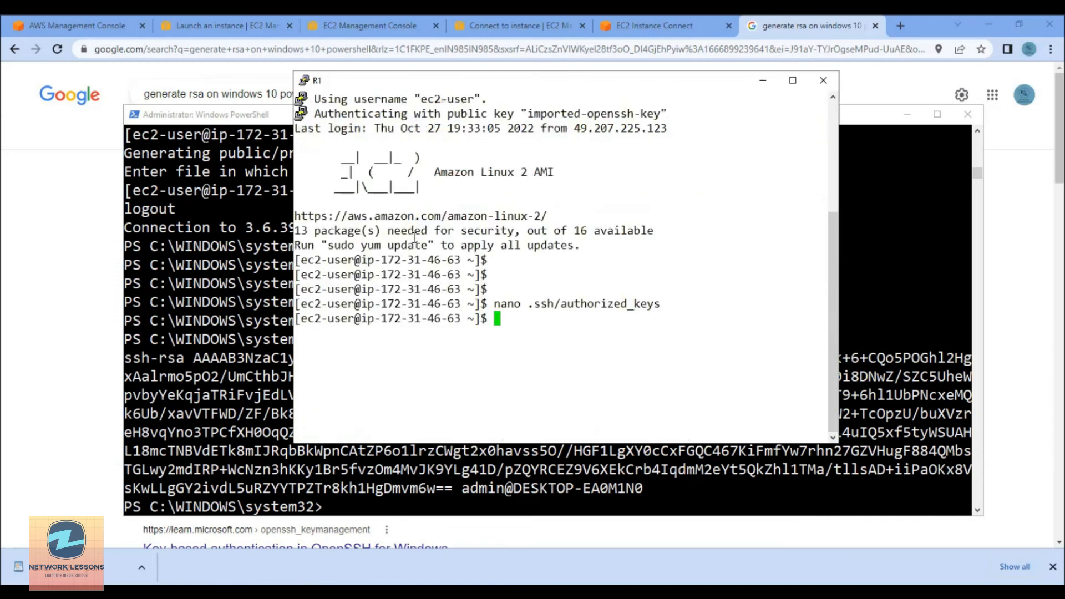
key(Return)
key(Return)
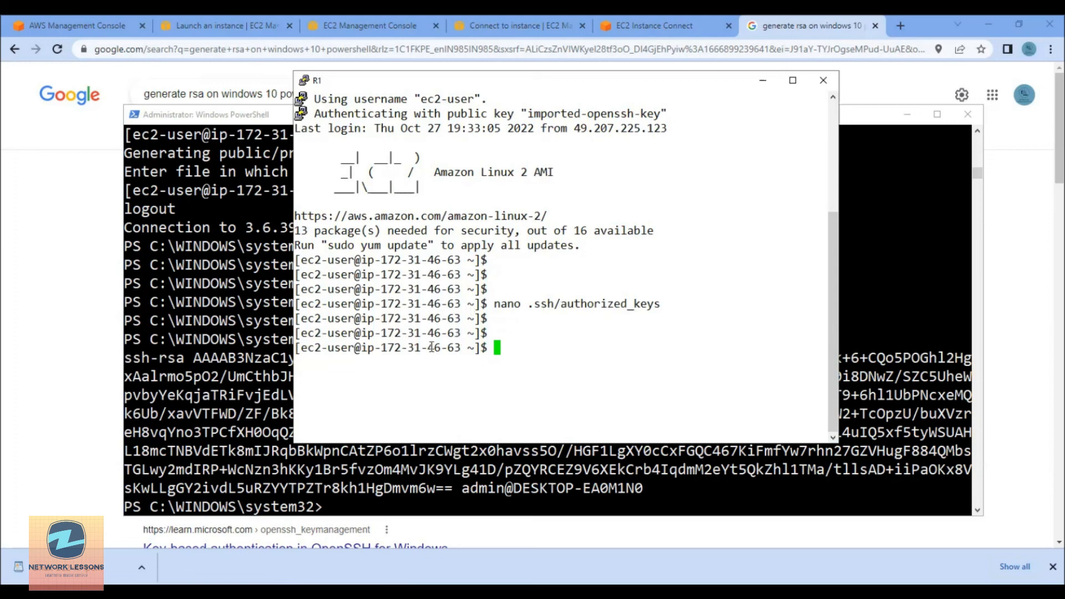
drag(314, 332, 467, 347)
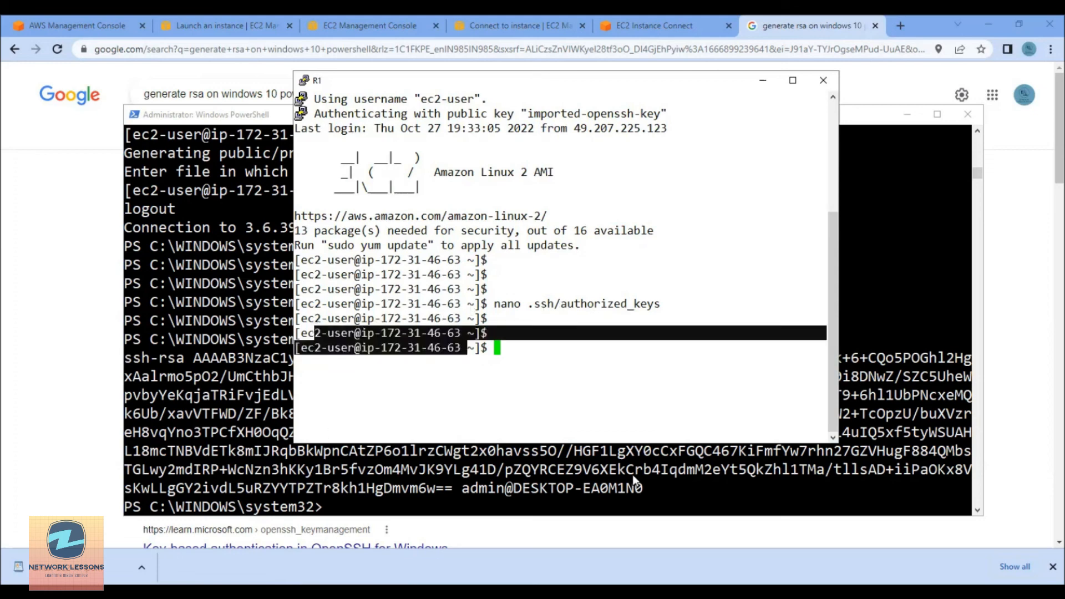
- Switch to PowerShell, recall the cat command and rewrite it as ssh -i C:\Users\Admin\.ssh\id_rsa
click(387, 511)
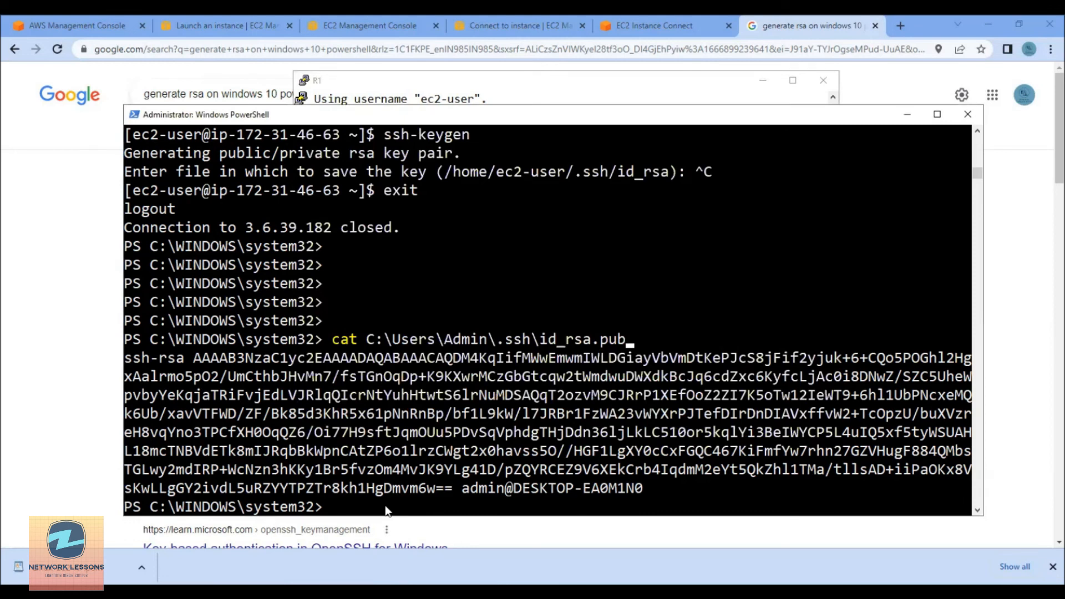
key(Up)
key(BackSpace)
key(BackSpace)
key(BackSpace)
key(BackSpace)
key(Left)
key(Left)
key(Left)
key(Left)
key(Left)
key(Left)
key(Left)
key(Left)
key(Left)
key(Left)
key(Left)
key(Left)
key(Left)
key(Left)
key(Left)
key(Left)
key(Left)
key(Left)
key(Left)
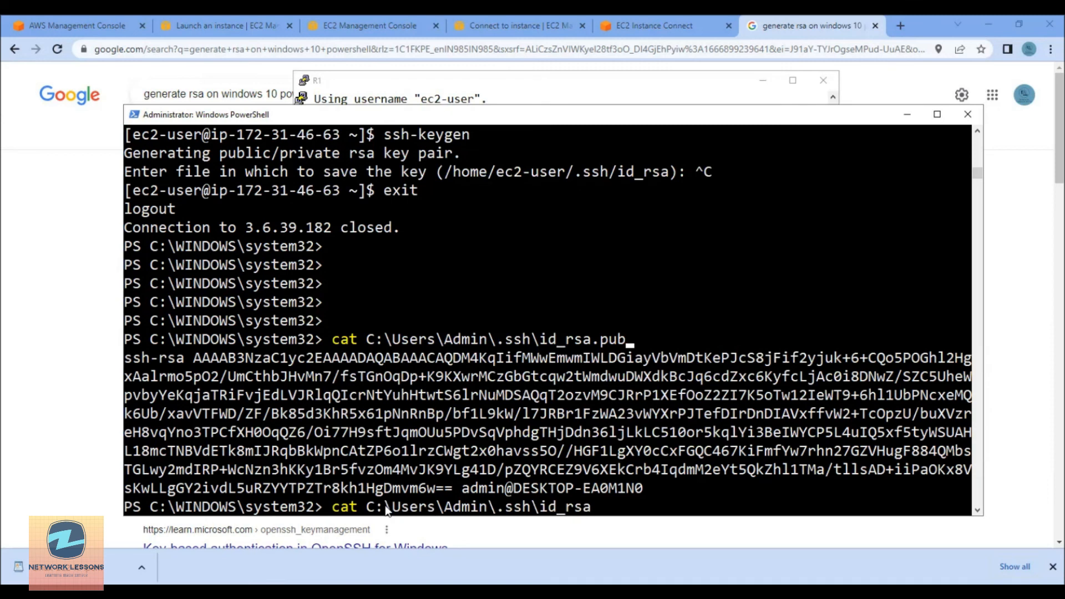
key(BackSpace)
key(BackSpace)
key(BackSpace)
text(ssh -i)
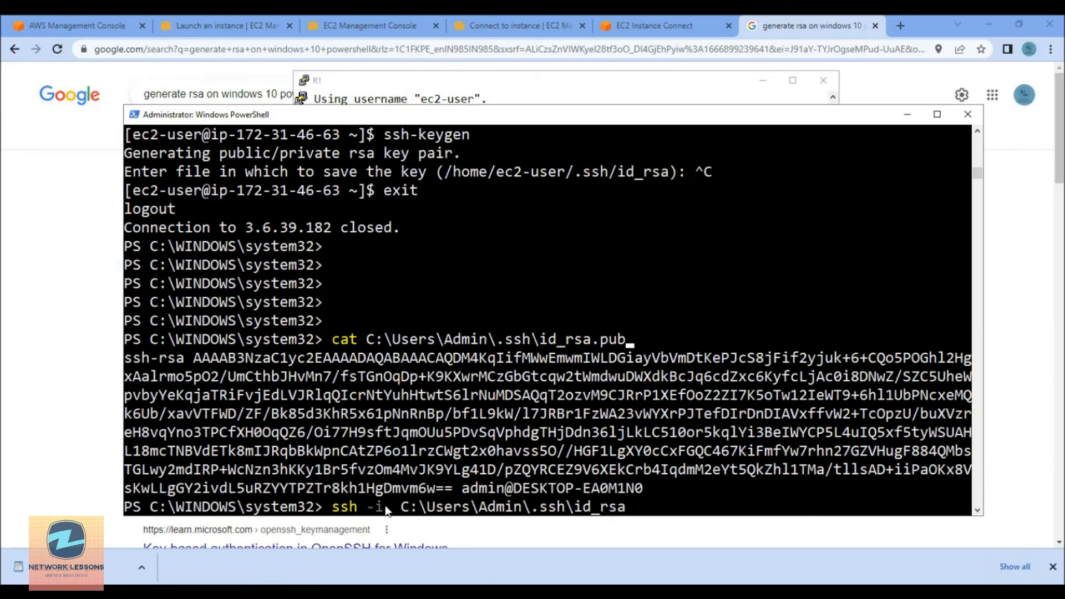
key(BackSpace)
click(654, 513)
key(Escape)
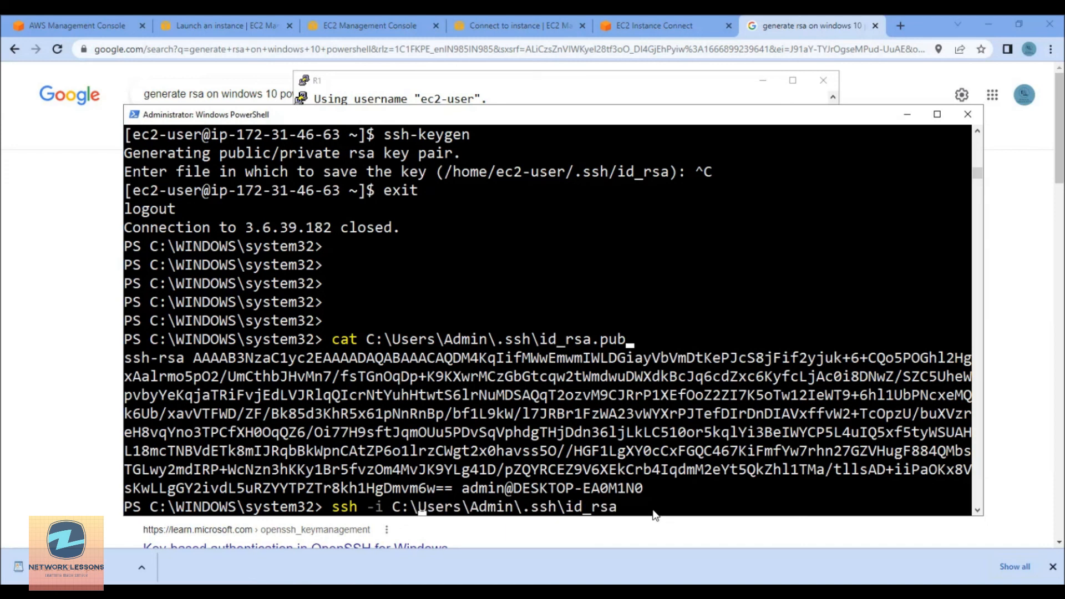
text(ec2-user@)
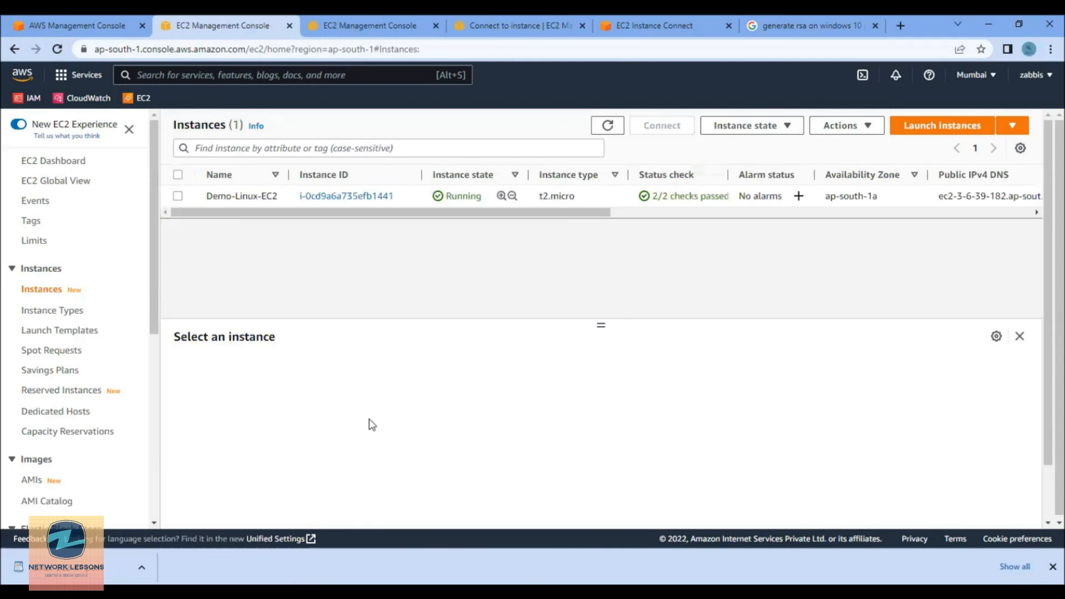
click(466, 435)
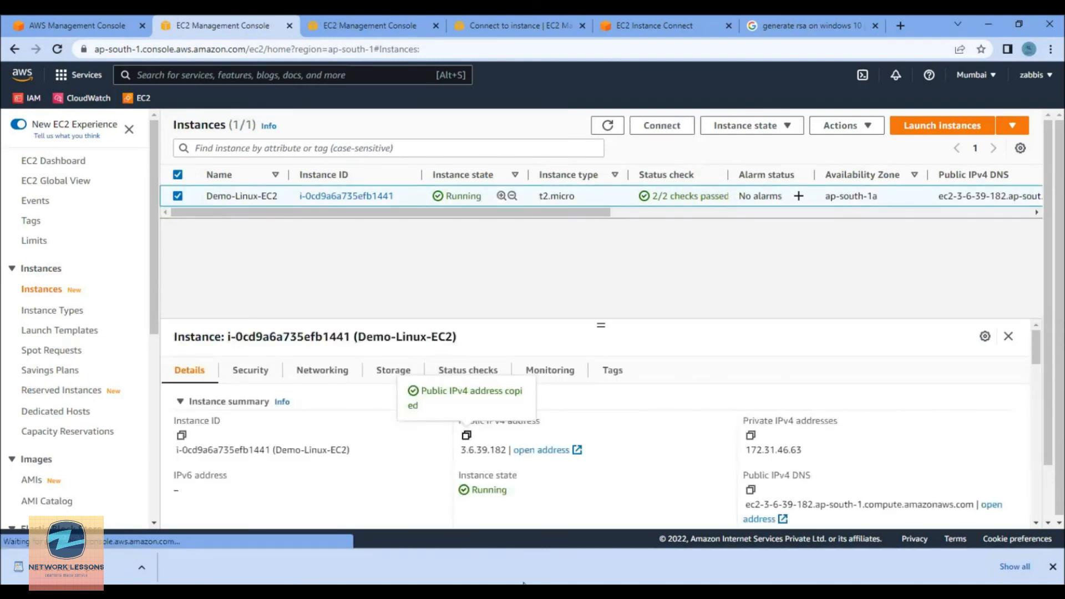
key(alt+Tab)
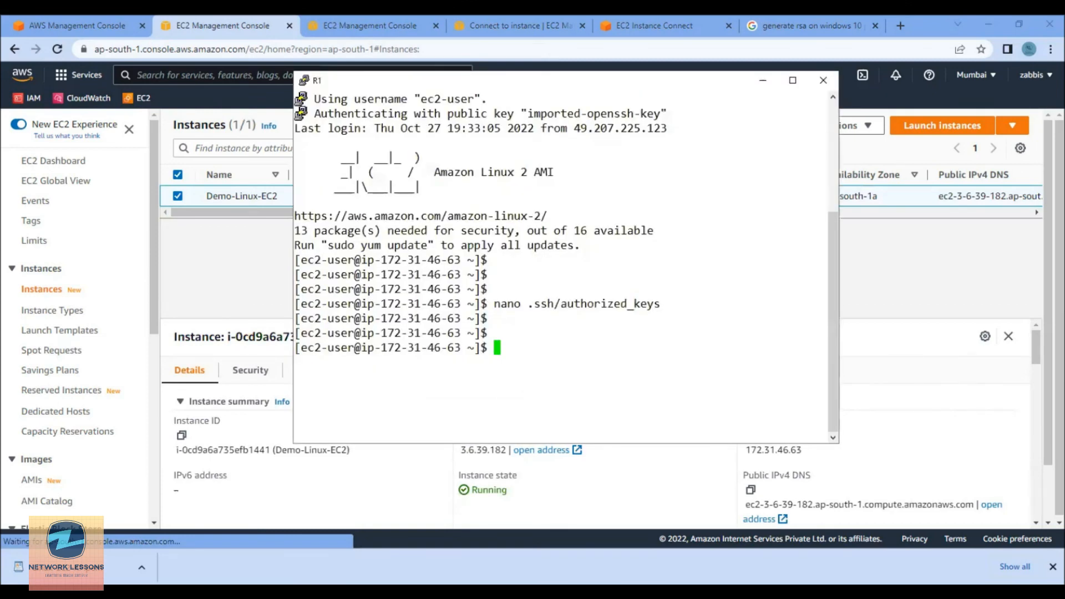
key(alt+Tab)
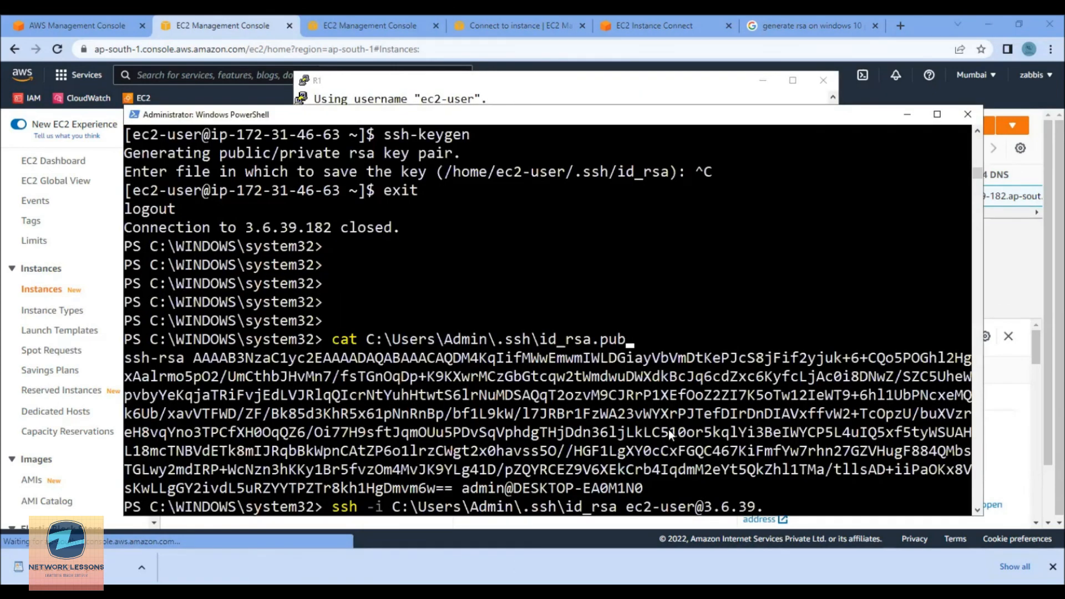
text(182)
key(Return)
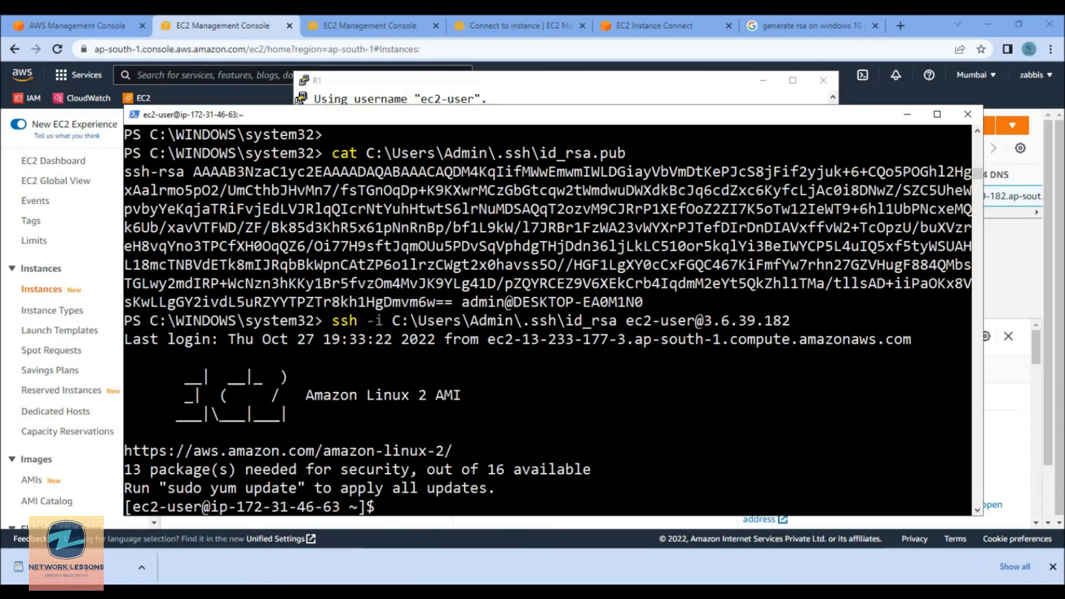
- Switch to the PuTTY session, reopen .ssh/authorized_keys in nano to review the added key entry, and exit without changes
key(alt+Tab)
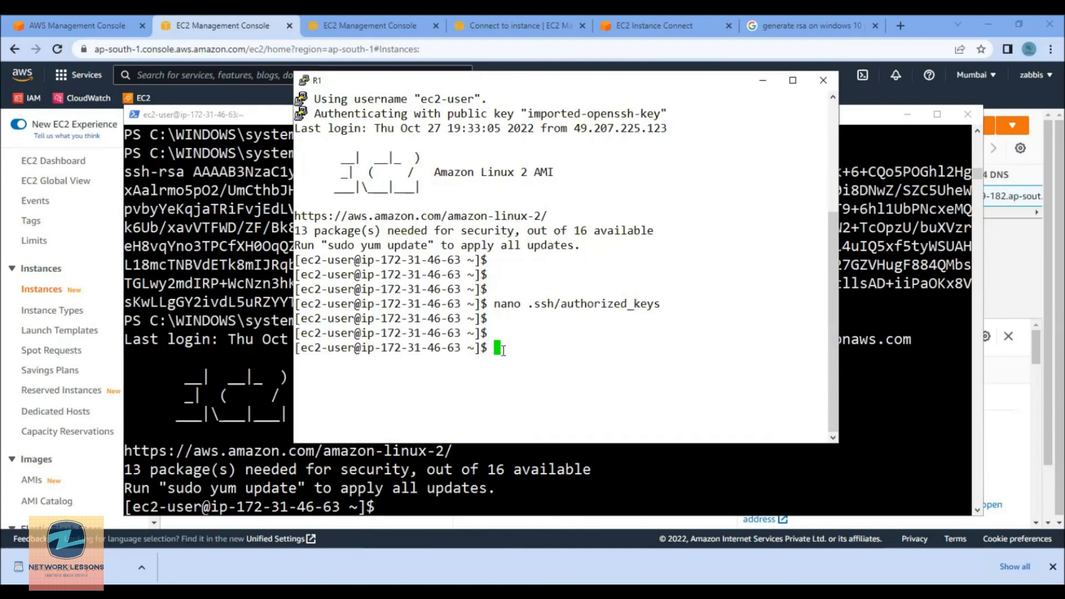
key(Up)
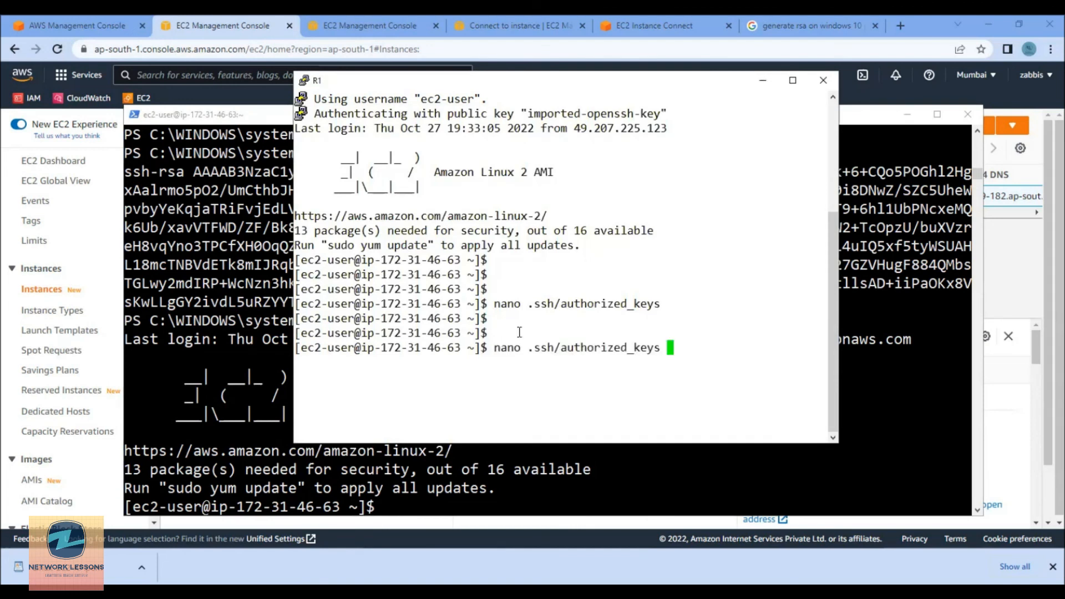
key(Return)
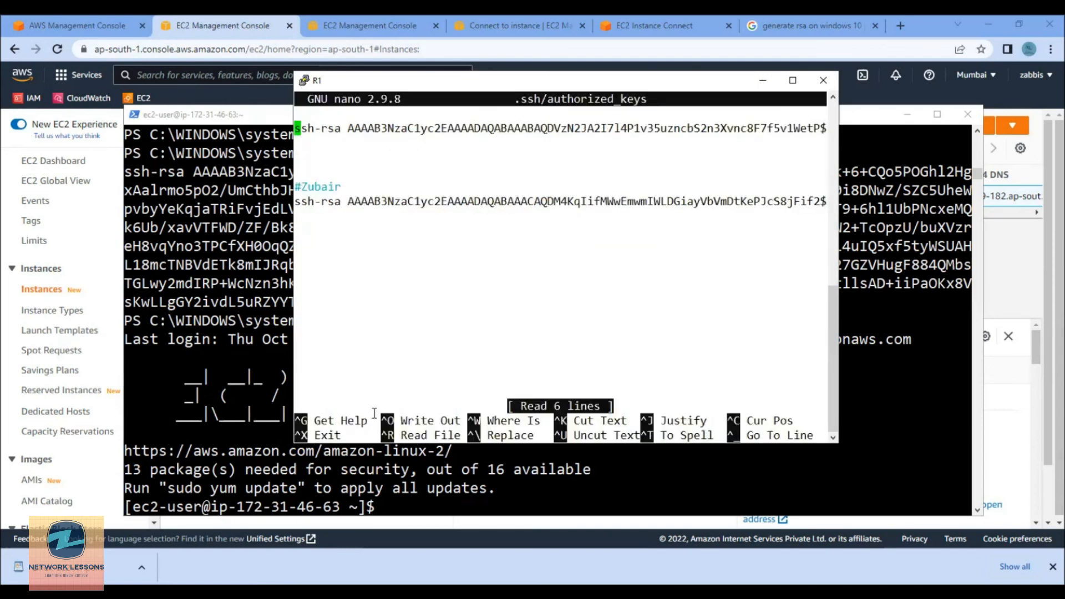
key(ctrl+x)
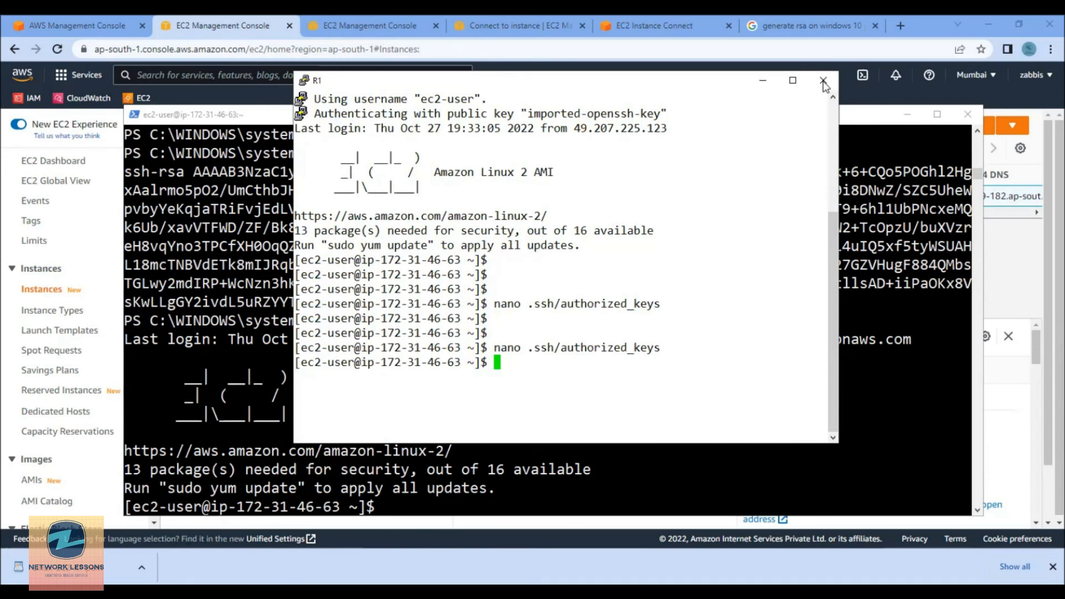